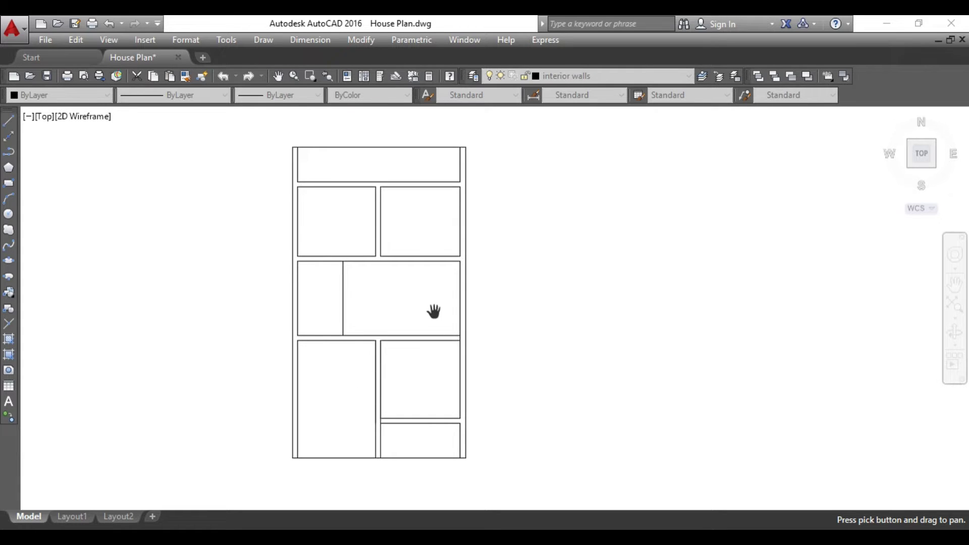
# Extend the lower-left room's right wall line to the boundary edges across the wall gap
pyautogui.scroll(2, 417, 305)
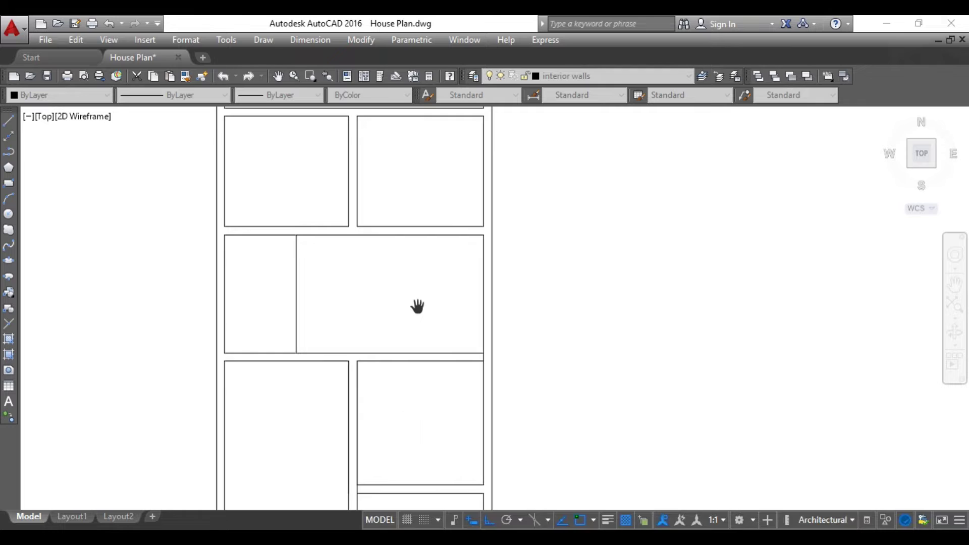
pyautogui.scroll(-2, 417, 305)
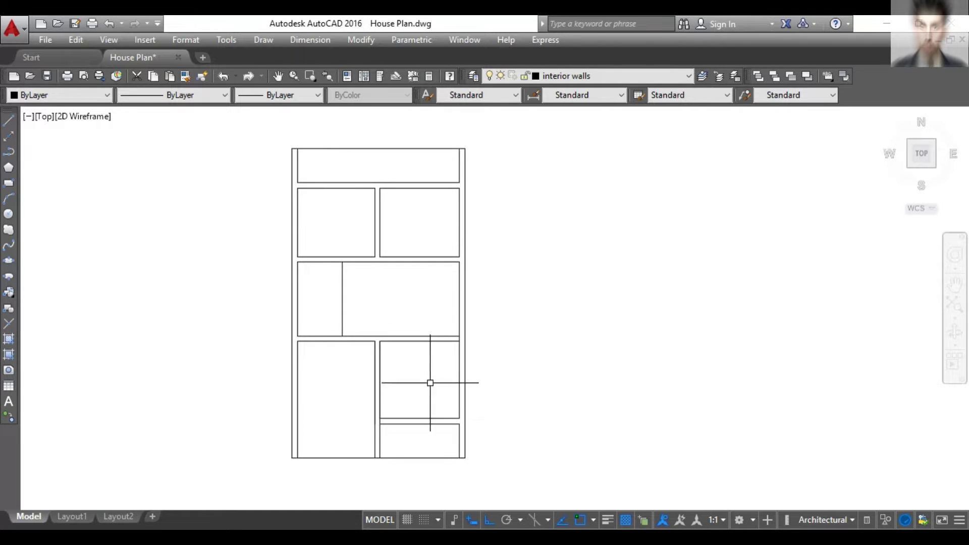
pyautogui.scroll(2, 392, 442)
pyautogui.scroll(2, 392, 442)
pyautogui.write('e')
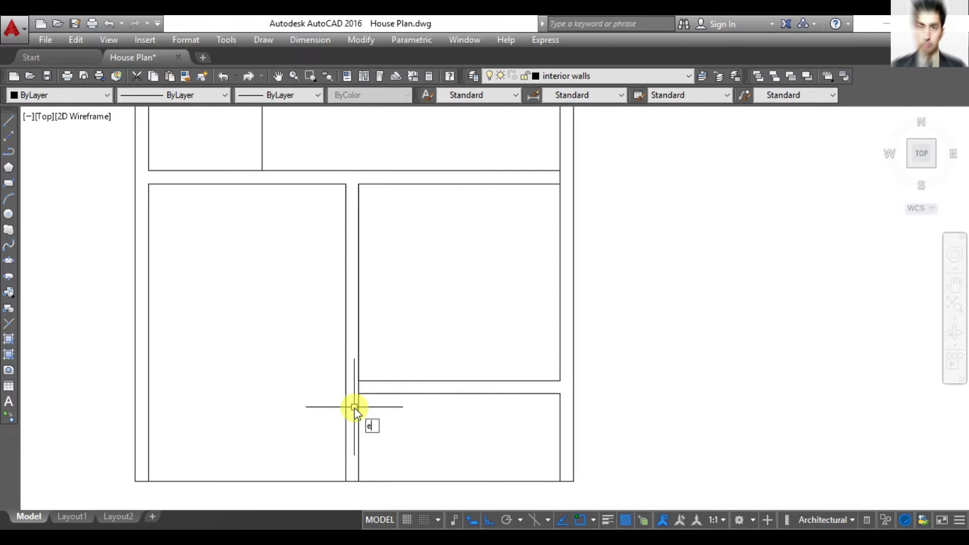
pyautogui.write('x')
pyautogui.press('Return')
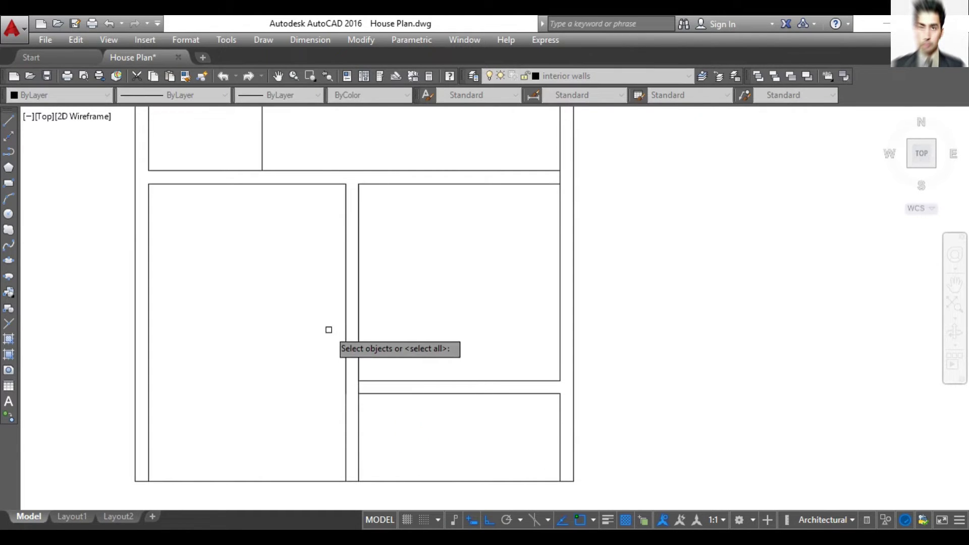
pyautogui.click(328, 330)
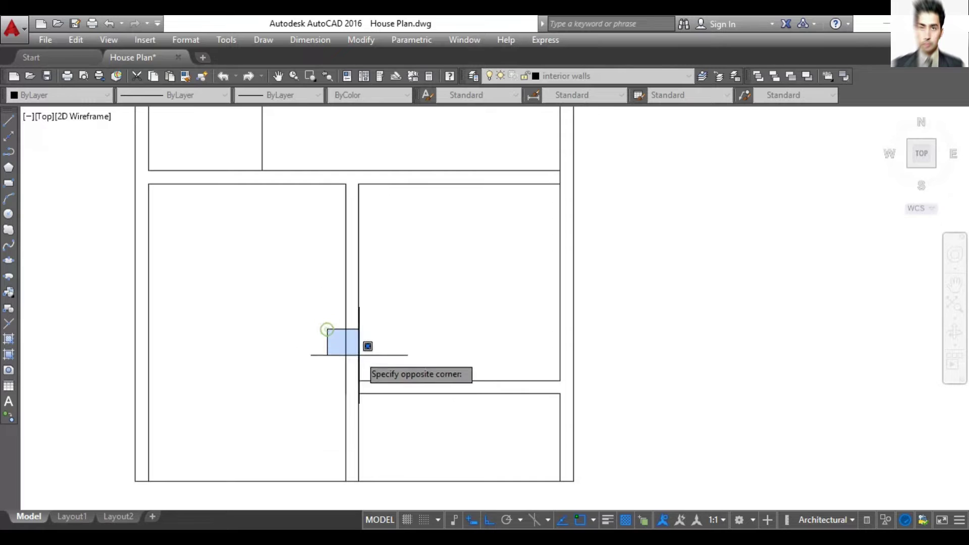
pyautogui.click(372, 443)
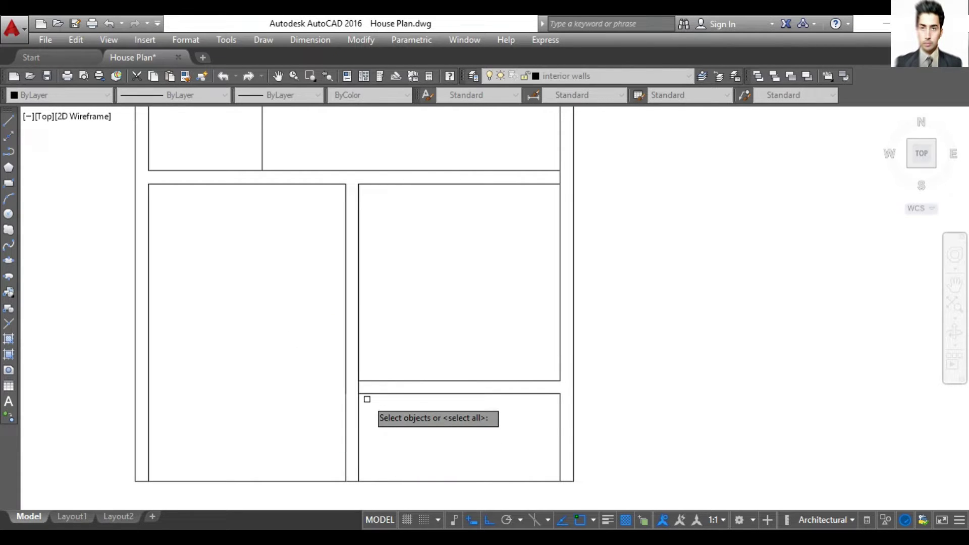
pyautogui.press('Return')
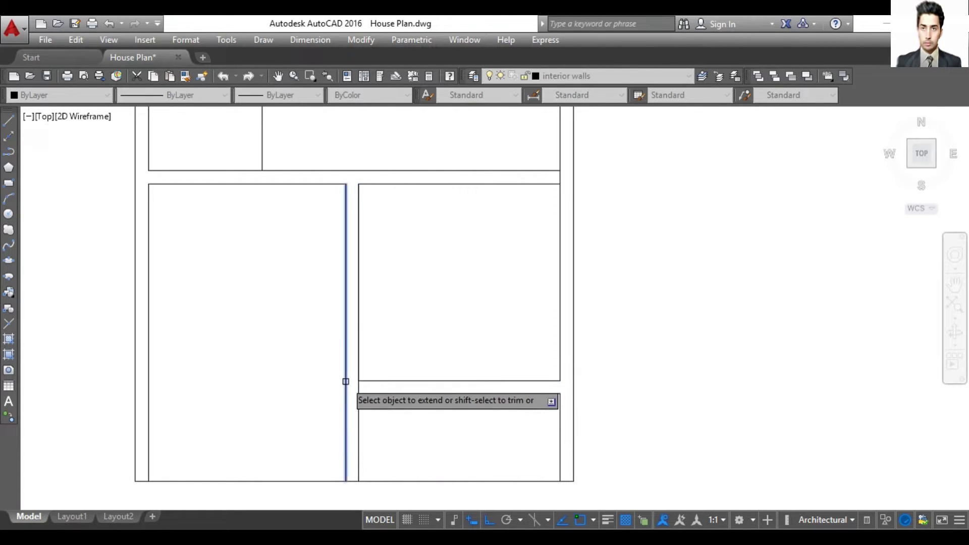
pyautogui.click(345, 417)
pyautogui.press('Return')
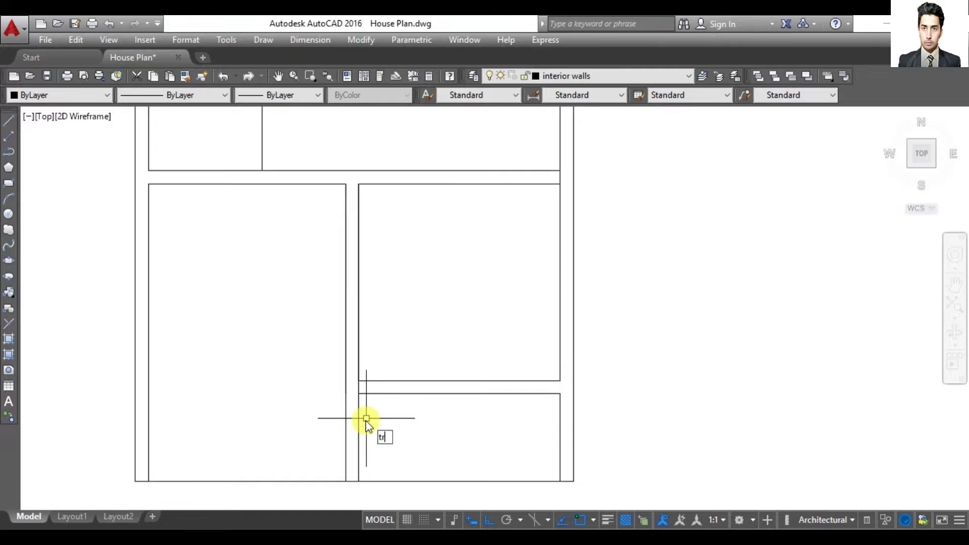
# Trim the left and right wall lines below the opening
pyautogui.press('Return')
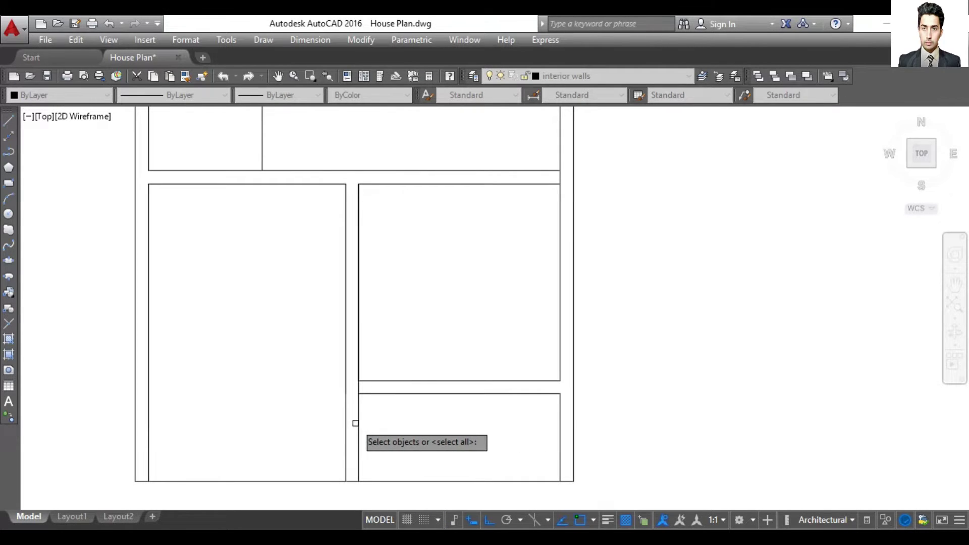
pyautogui.press('Return')
pyautogui.click(359, 424)
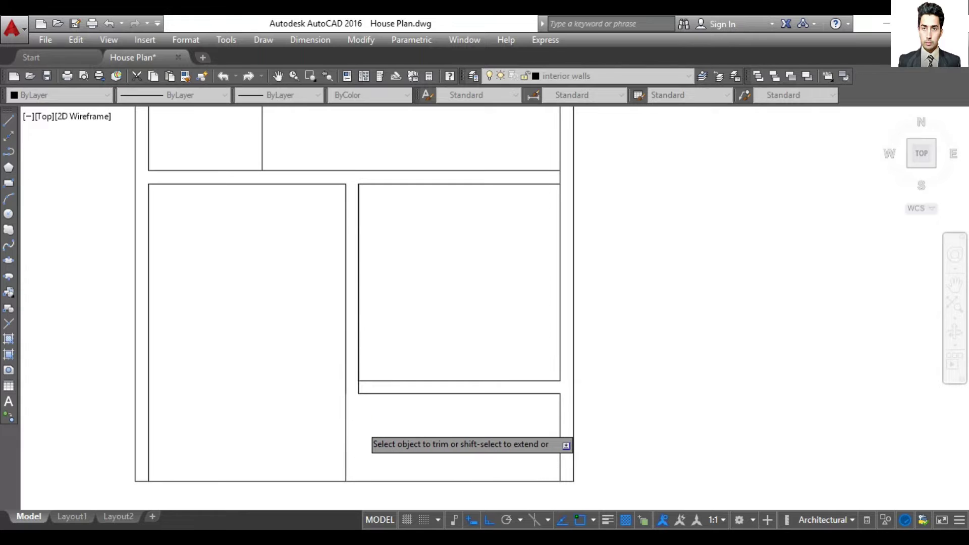
pyautogui.click(347, 424)
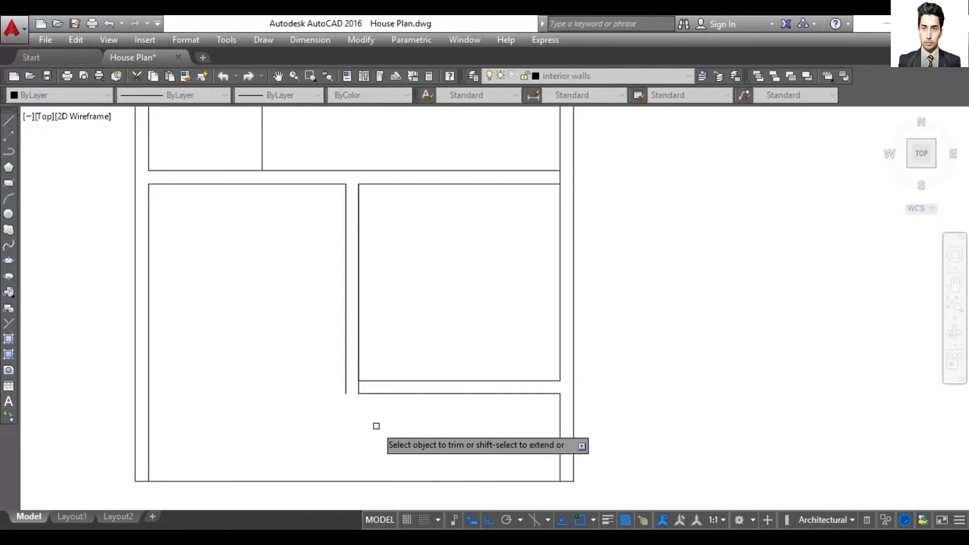
pyautogui.press('Return')
pyautogui.write('L')
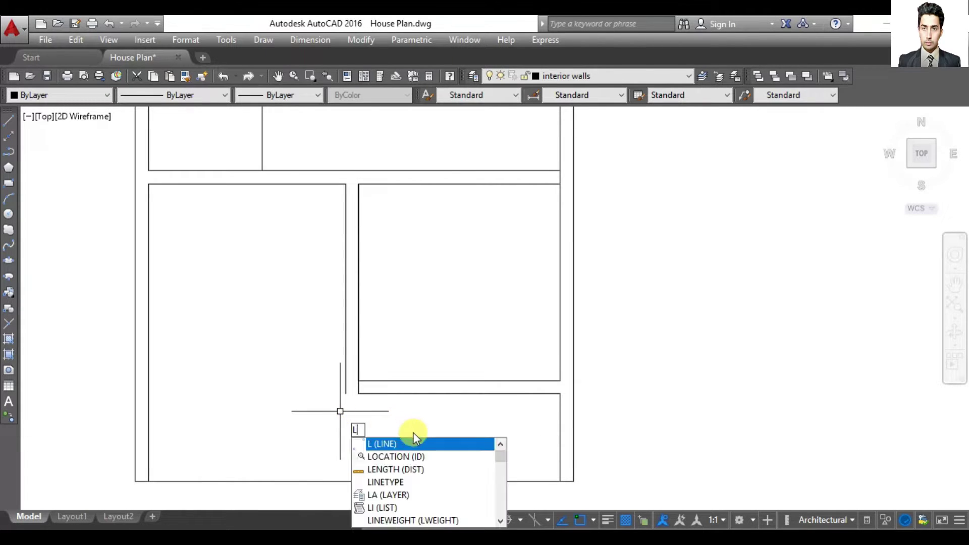
# Draw a line at the wall corner and join it with the bottom horizontal wall line
pyautogui.press('Return')
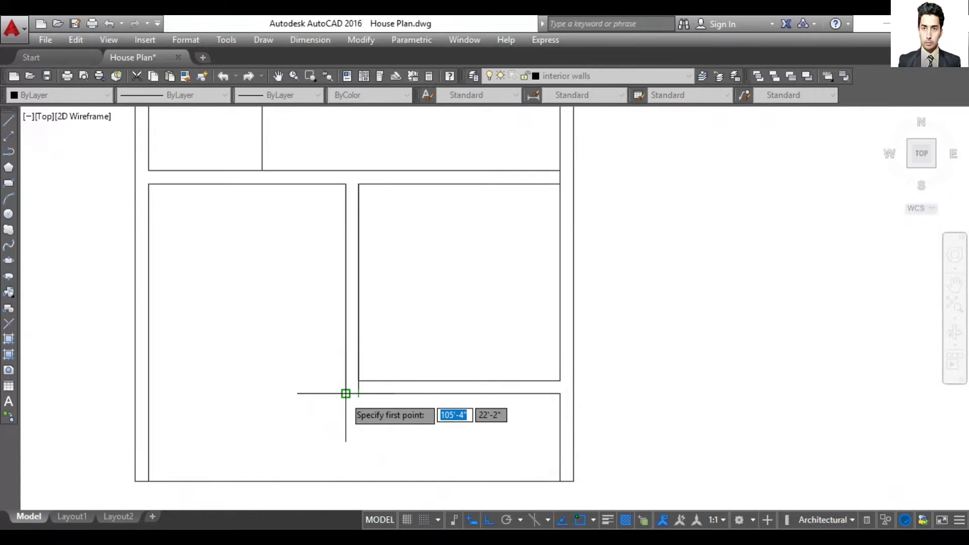
pyautogui.click(358, 394)
pyautogui.press('Return')
pyautogui.write('J')
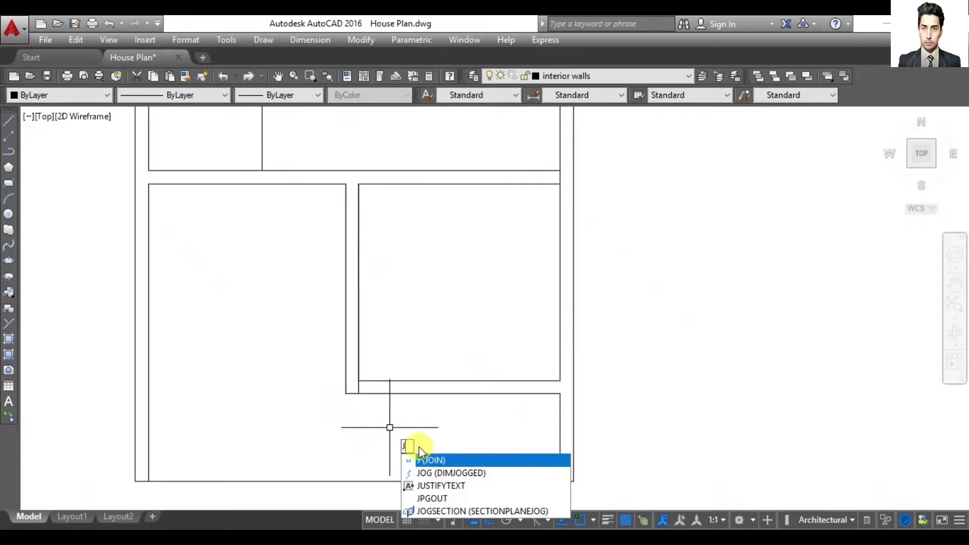
pyautogui.press('Return')
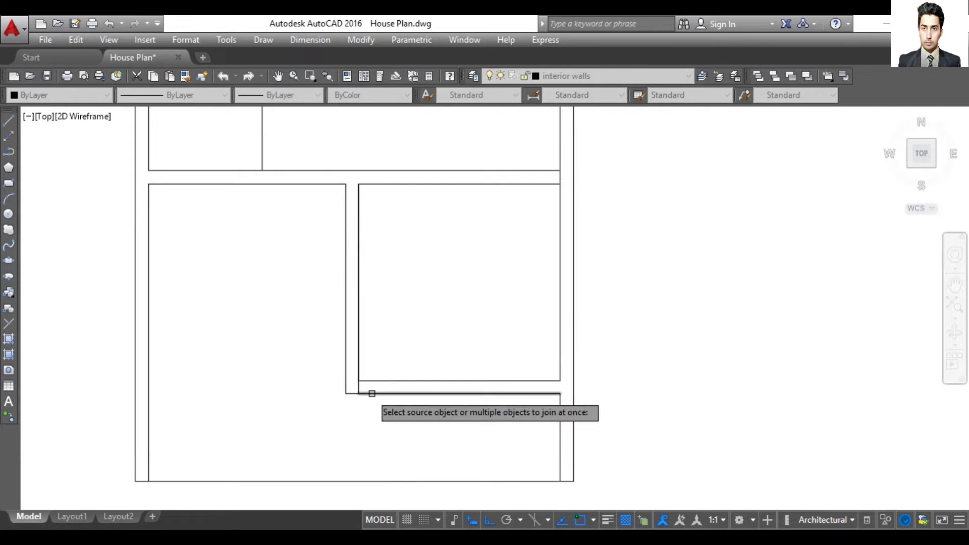
pyautogui.click(365, 393)
pyautogui.press('Return')
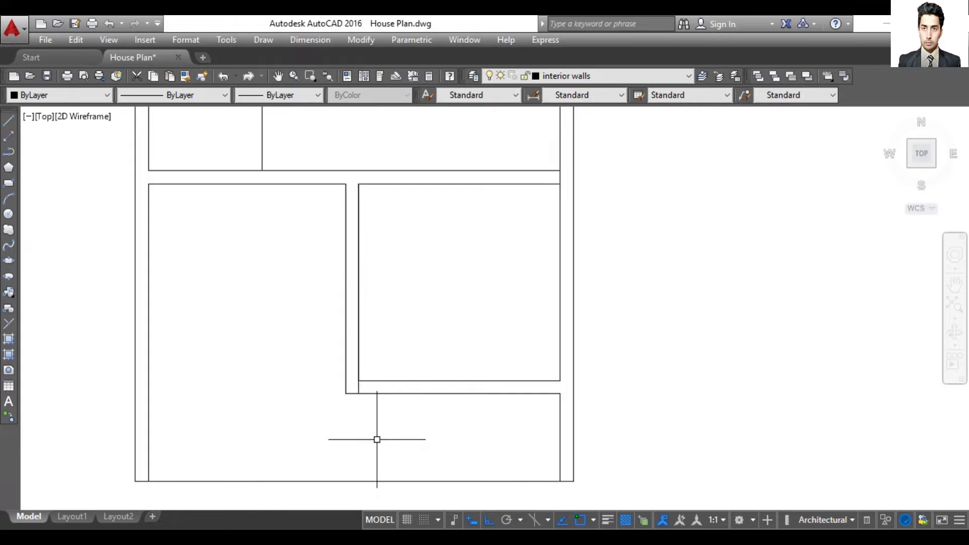
pyautogui.write('TR')
# Trim the short leftover wall stub at the corner against the room's bottom wall
pyautogui.click(437, 476)
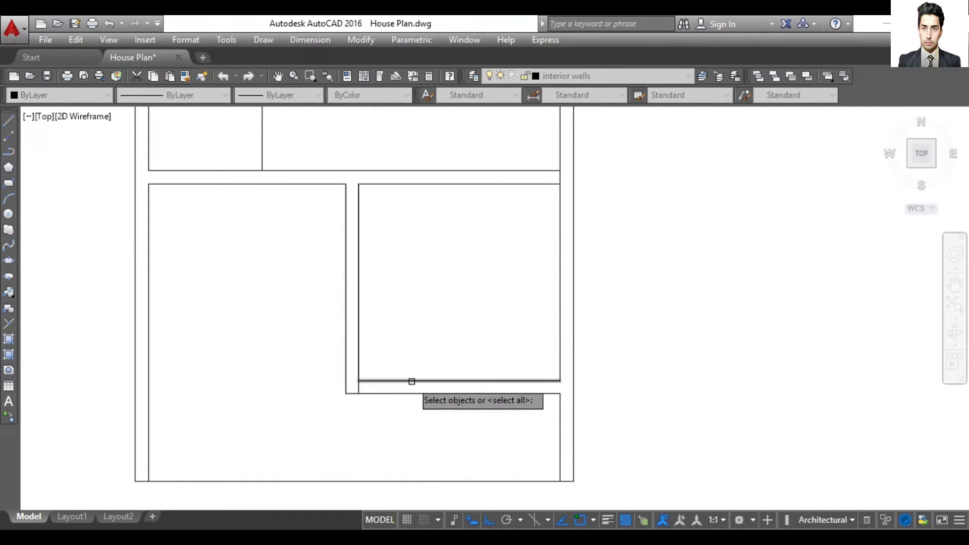
pyautogui.click(413, 381)
pyautogui.press('Return')
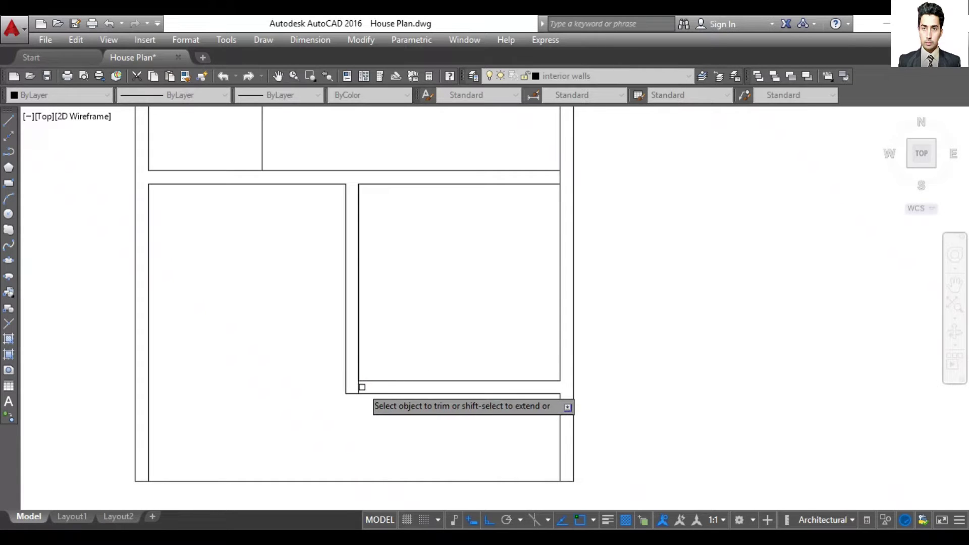
pyautogui.click(358, 387)
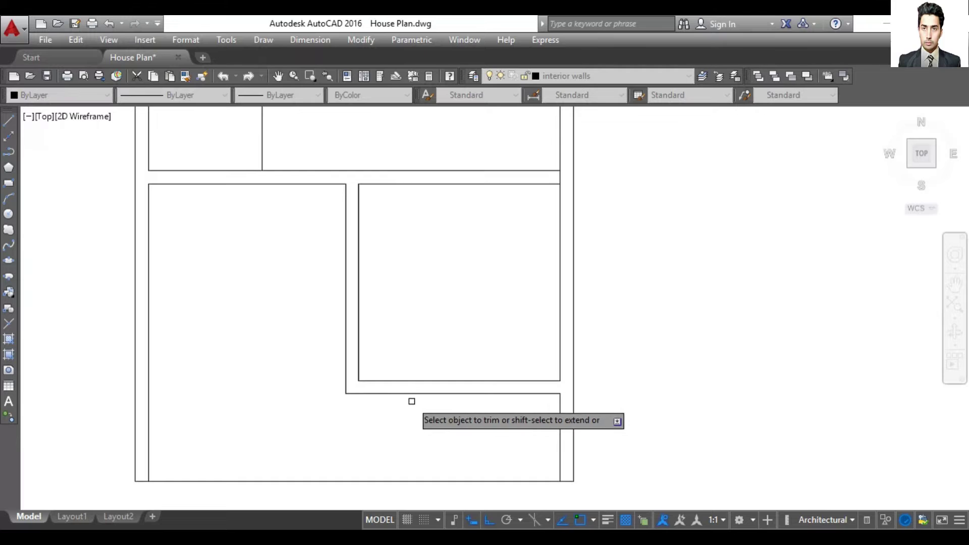
pyautogui.press('Escape')
pyautogui.scroll(-4, 299, 335)
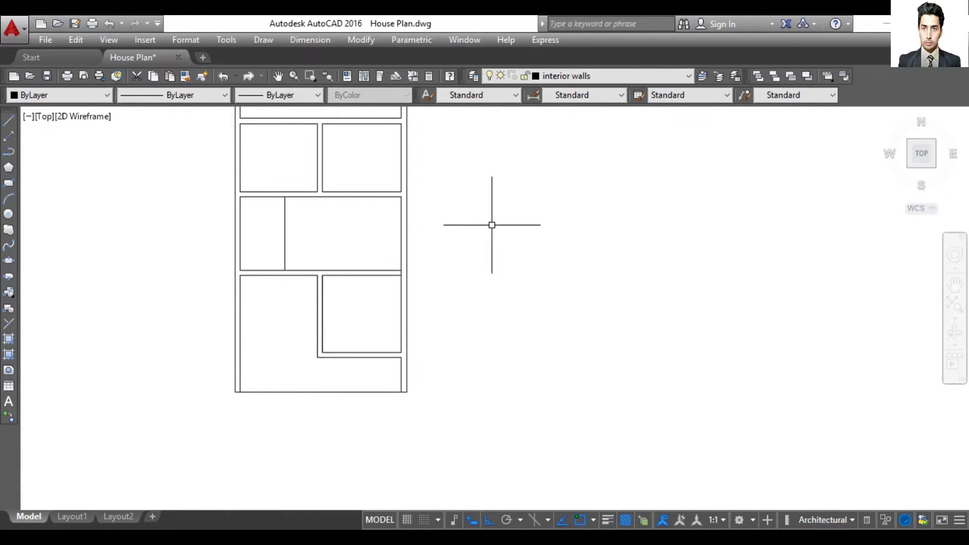
# Pan the floor plan into the centre, then zoom in on the middle row of rooms
pyautogui.click(953, 285)
pyautogui.moveTo(432, 190); pyautogui.dragTo(486, 240)
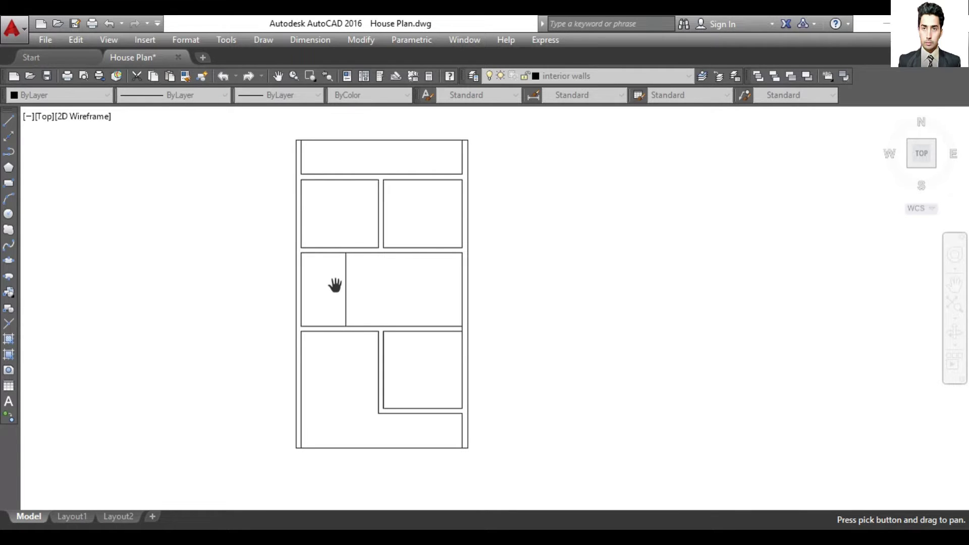
pyautogui.press('Escape')
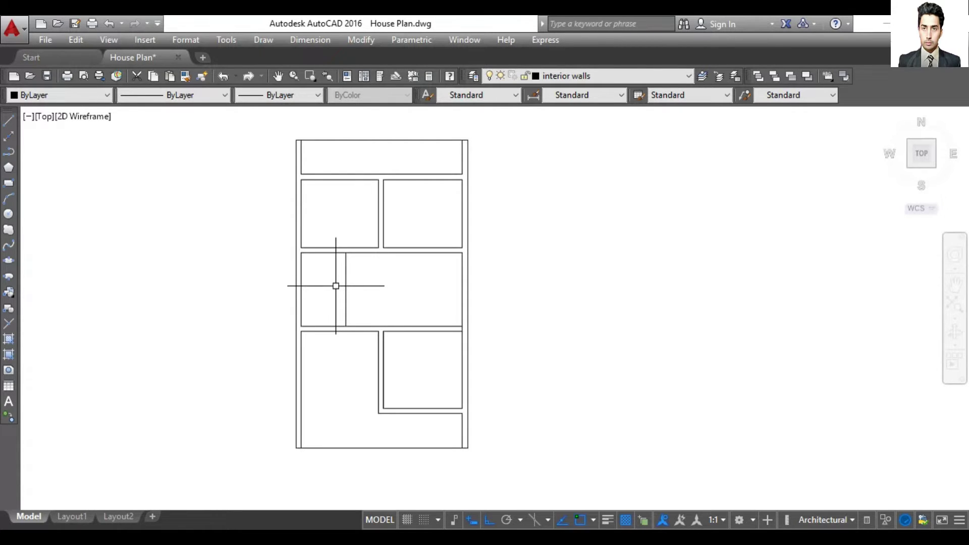
pyautogui.scroll(2, 335, 286)
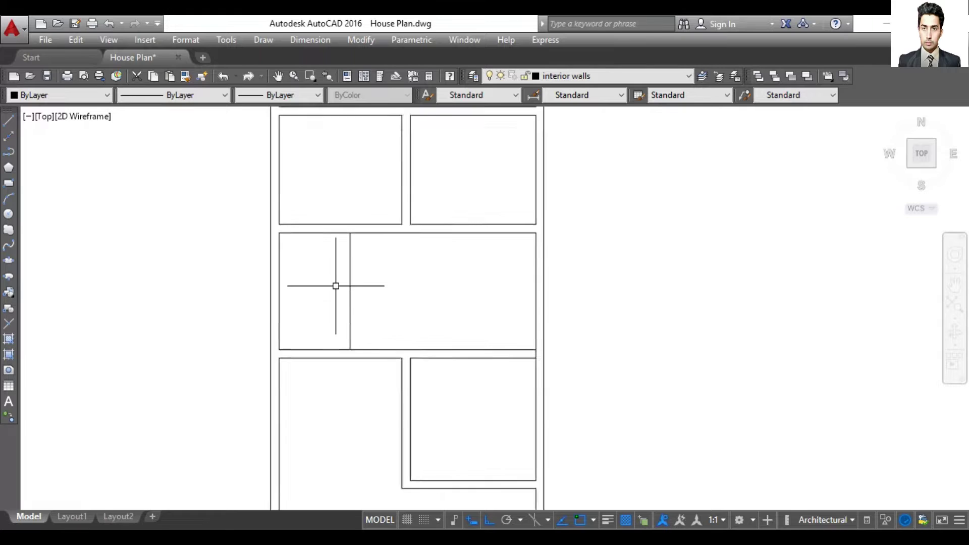
pyautogui.scroll(4, 335, 286)
pyautogui.scroll(2, 336, 286)
pyautogui.scroll(-6, 335, 285)
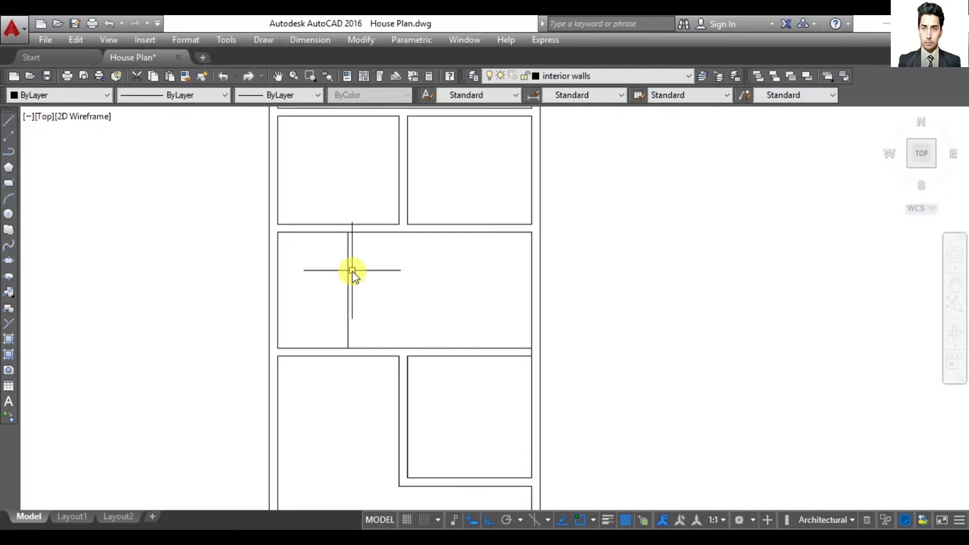
# Offset the middle-left partition line 4.5 inches to its right
pyautogui.write('o')
pyautogui.press('Return')
pyautogui.write('4')
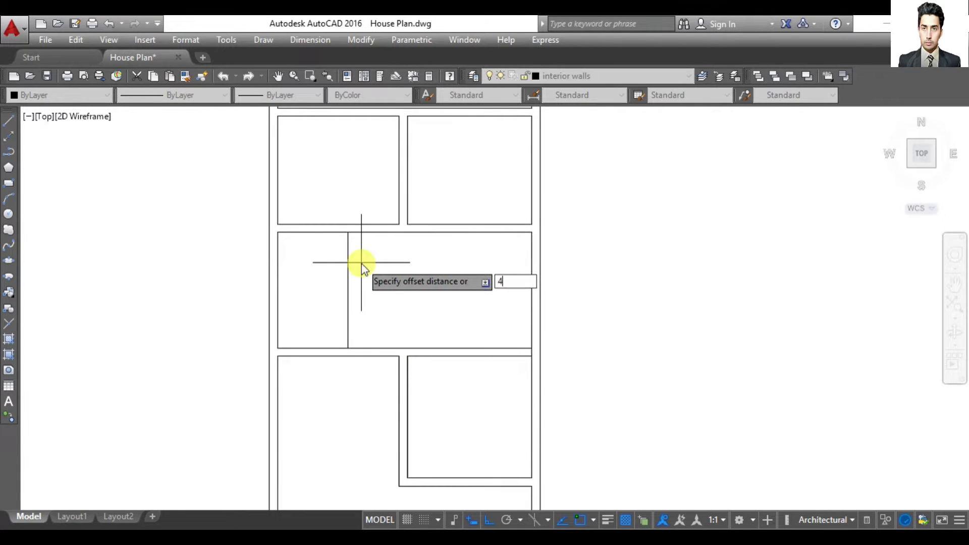
pyautogui.write('.5"')
pyautogui.press('Return')
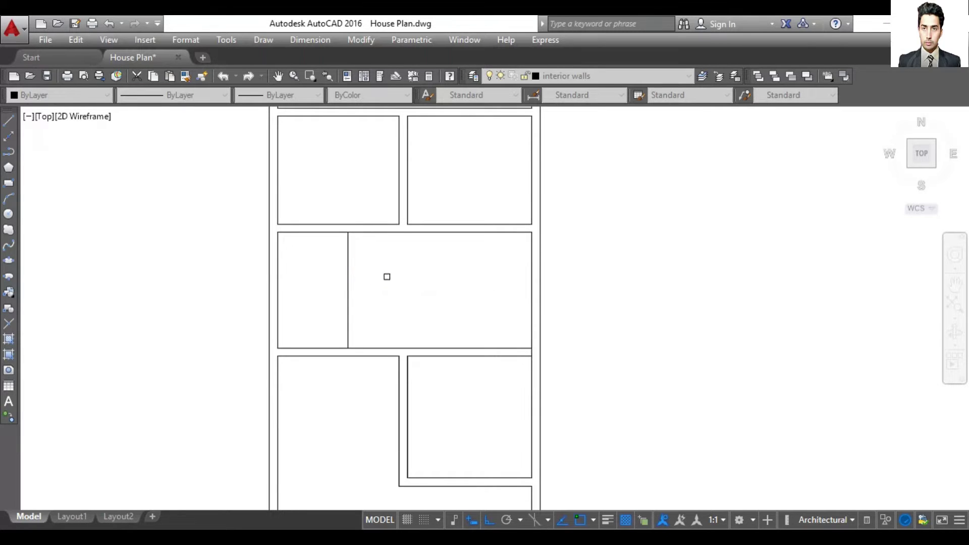
pyautogui.click(350, 262)
pyautogui.click(360, 263)
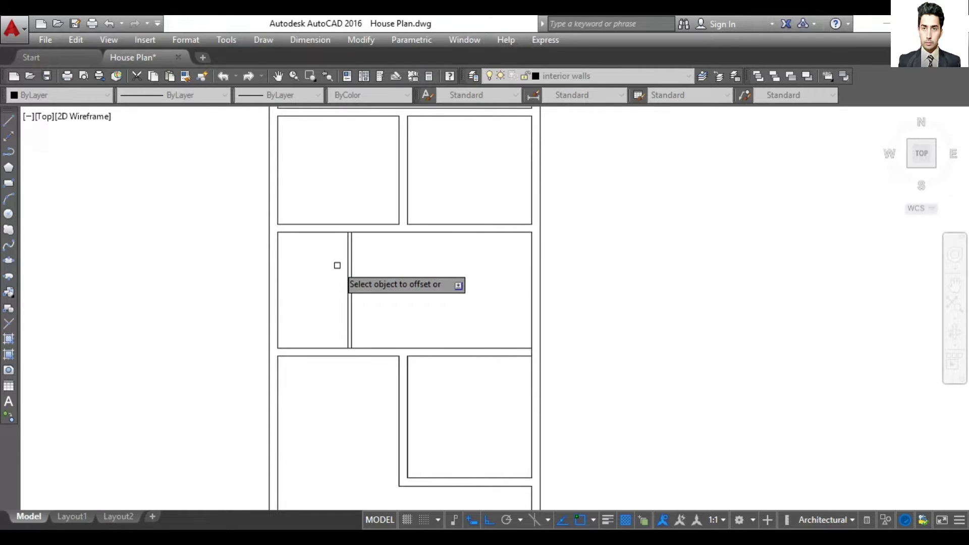
pyautogui.press('Escape')
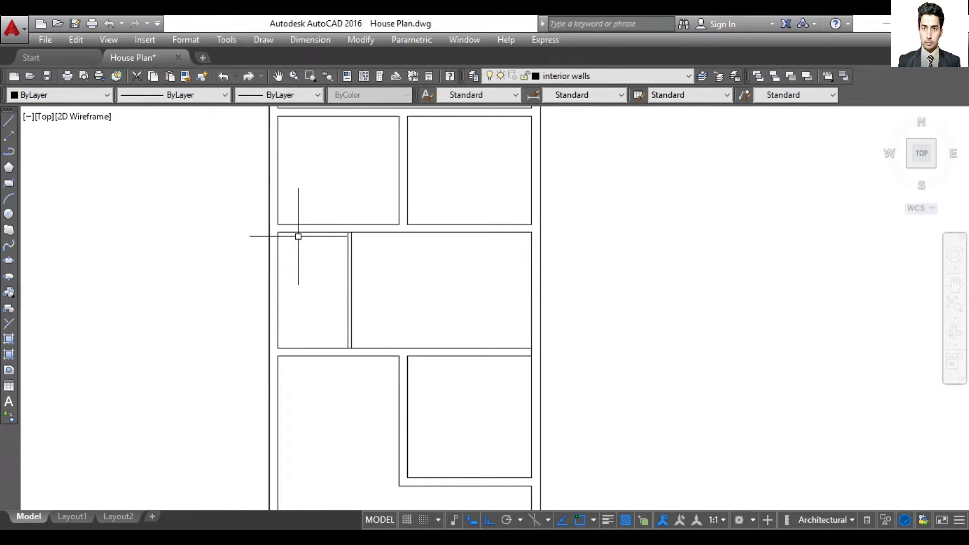
pyautogui.write('O')
# Measure the middle room's height with DIST, from the upper corner to the lower wall
pyautogui.press('Return')
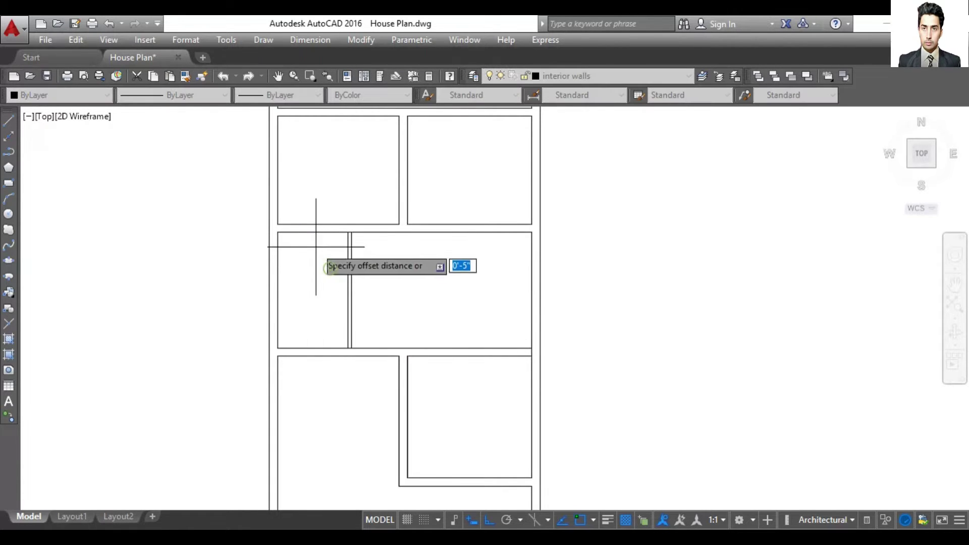
pyautogui.press('Escape')
pyautogui.write('D')
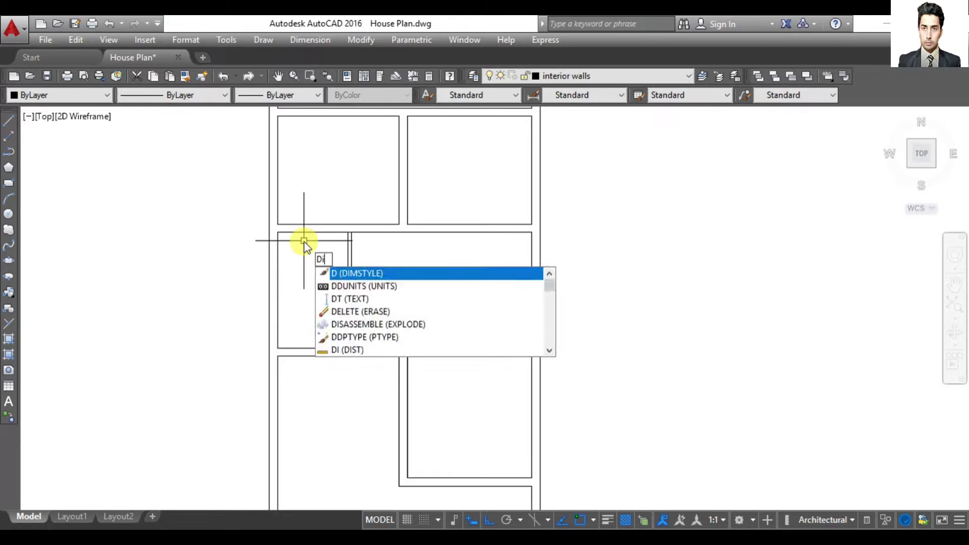
pyautogui.write('i')
pyautogui.press('Return')
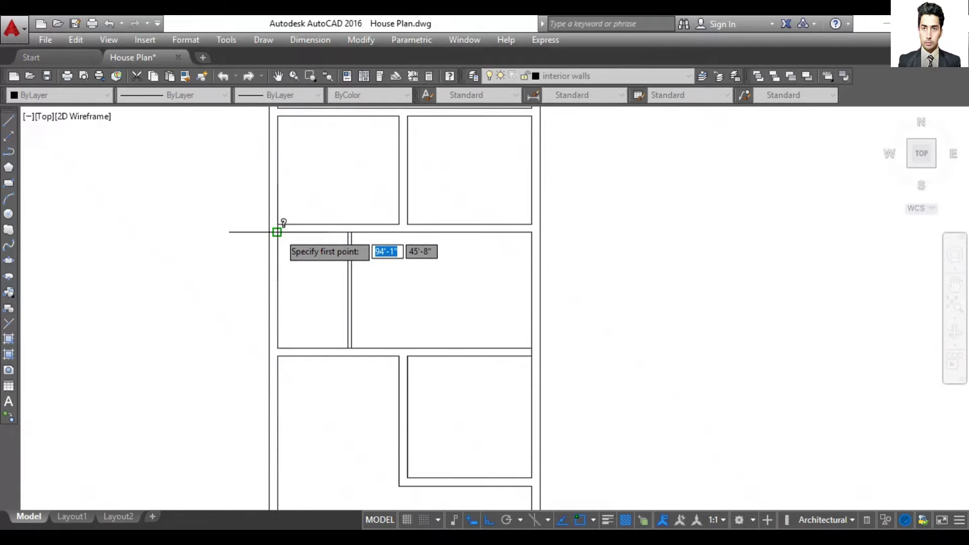
pyautogui.click(277, 232)
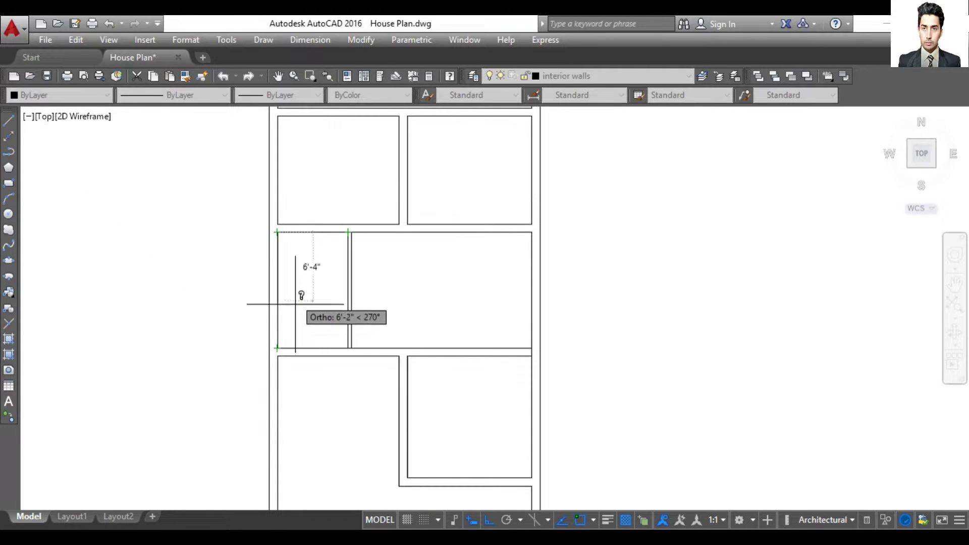
pyautogui.click(277, 322)
pyautogui.write('3')
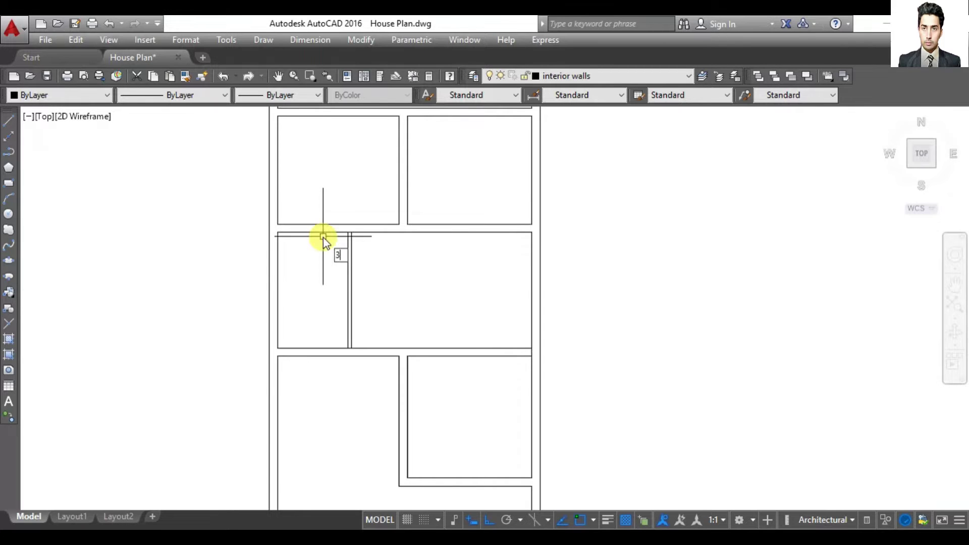
pyautogui.write('DO')
pyautogui.press('Escape')
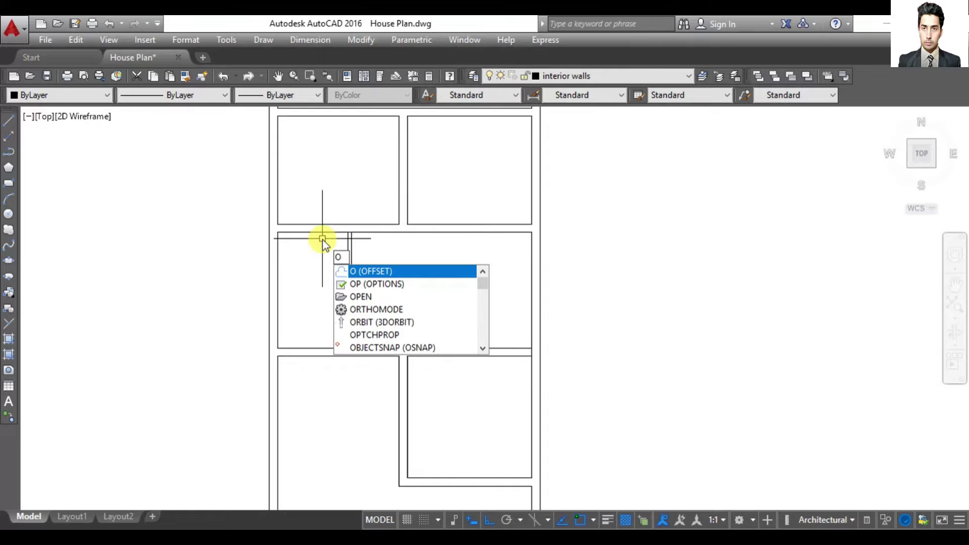
pyautogui.write("'")
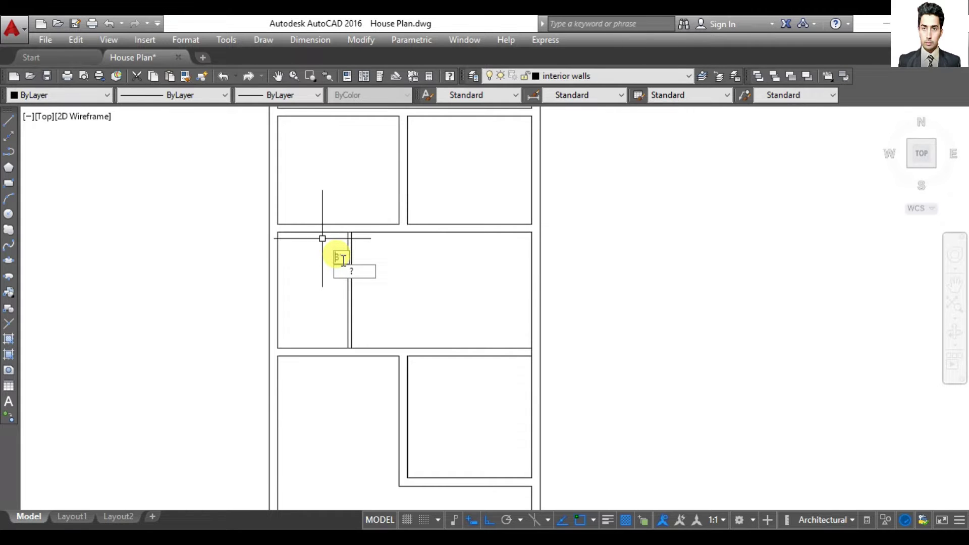
pyautogui.press('Return')
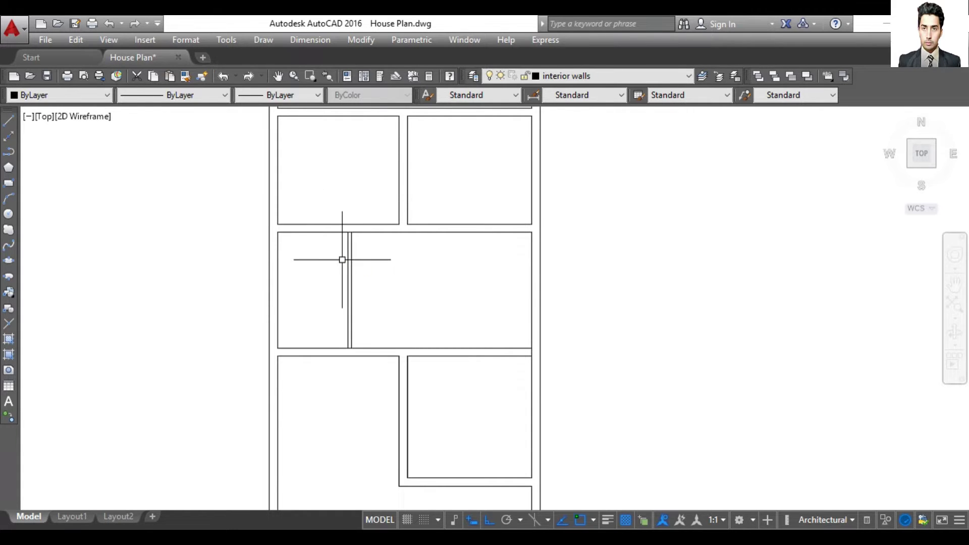
# Offset the middle rooms' upper wall line 3 feet downward
pyautogui.write('o')
pyautogui.press('Return')
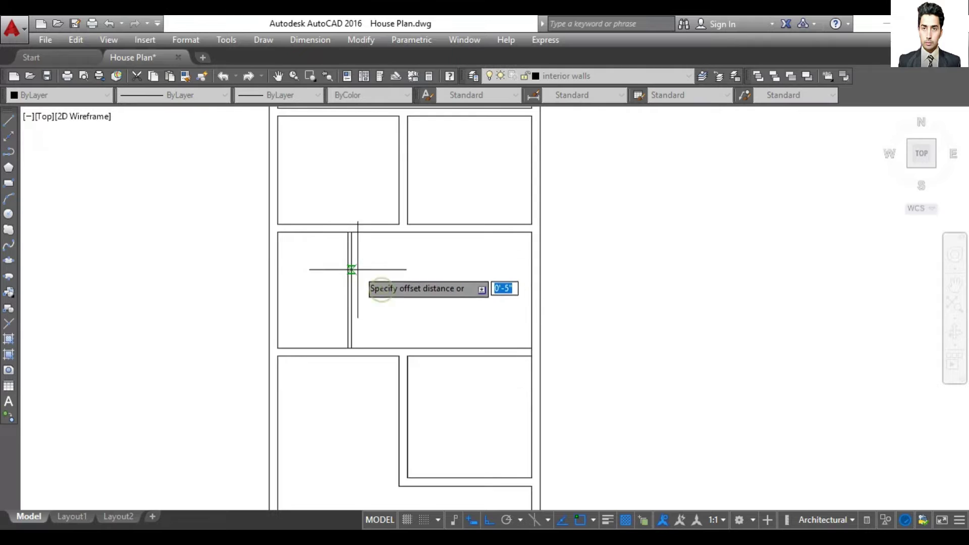
pyautogui.write('3')
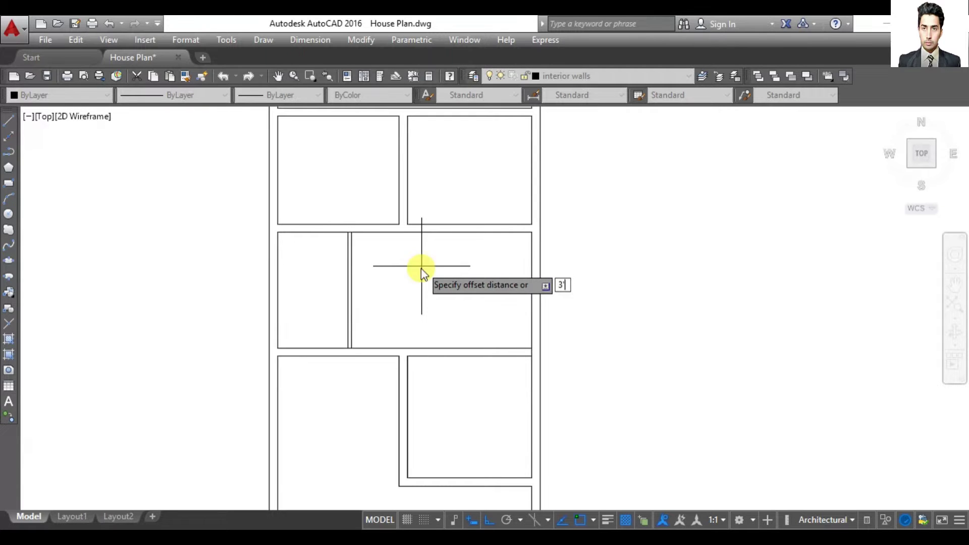
pyautogui.press('Return')
pyautogui.click(320, 233)
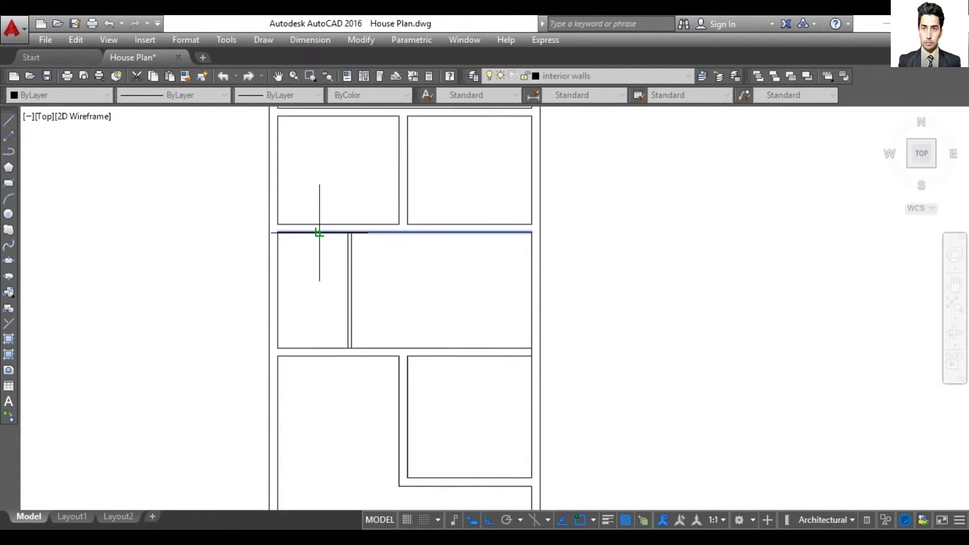
pyautogui.click(319, 247)
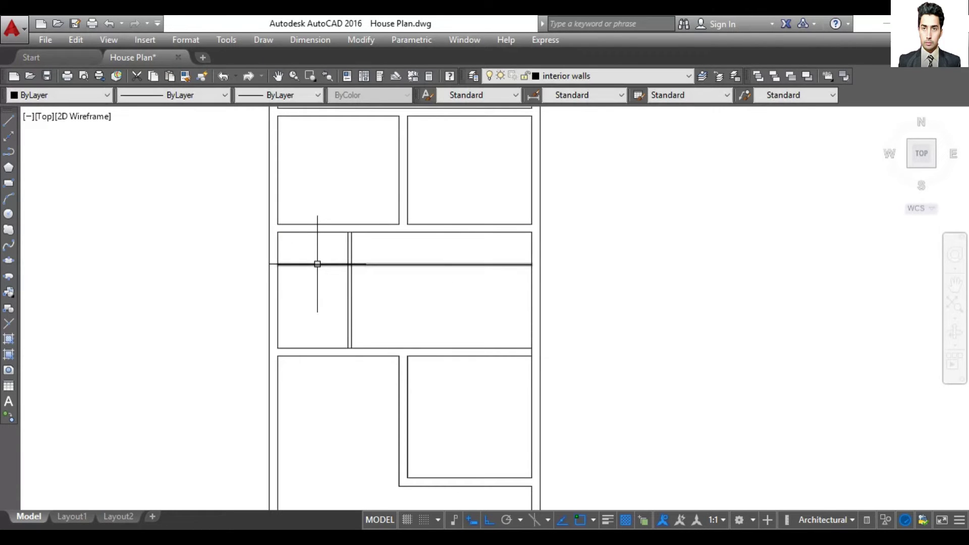
pyautogui.click(317, 263)
# Offset the new wall line 4.5 inches below it to give the wall thickness
pyautogui.write('o')
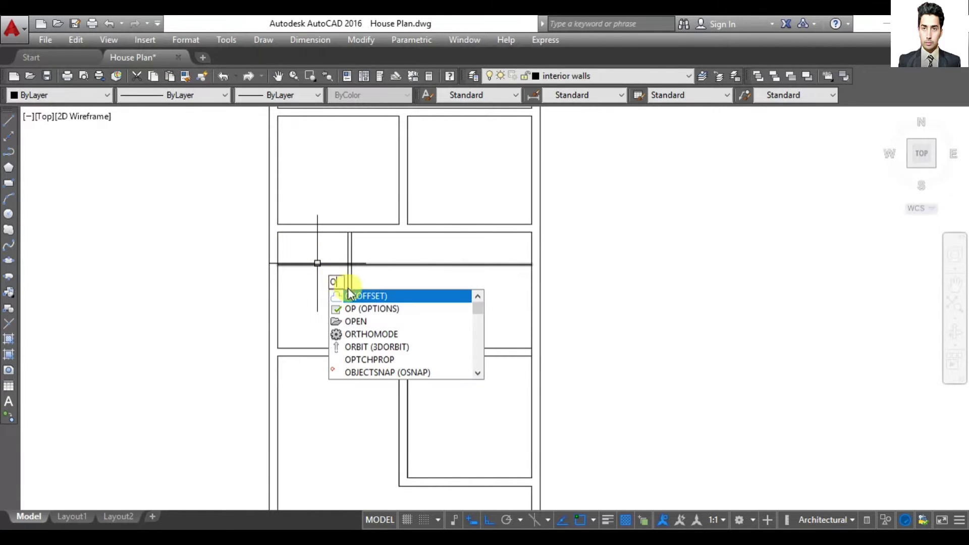
pyautogui.press('Return')
pyautogui.write('4.5"')
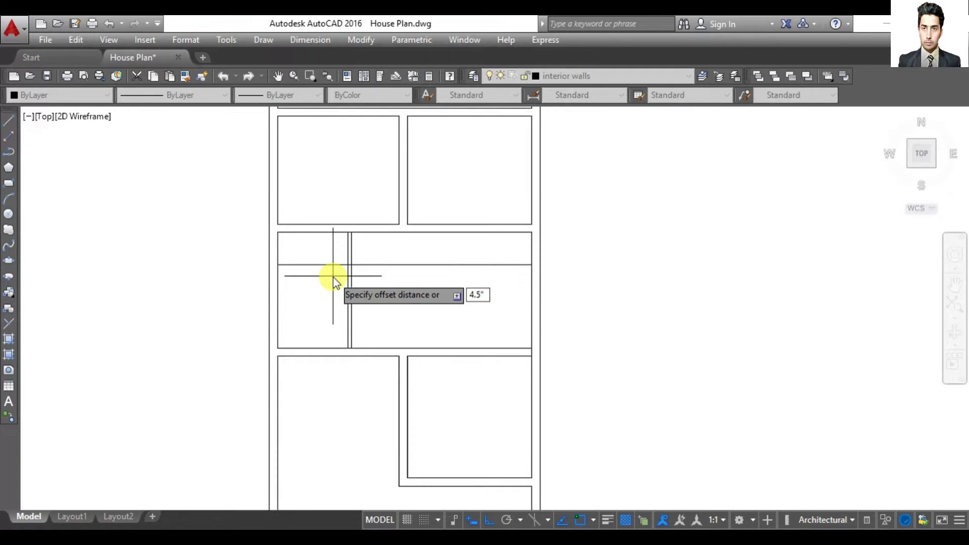
pyautogui.press('Return')
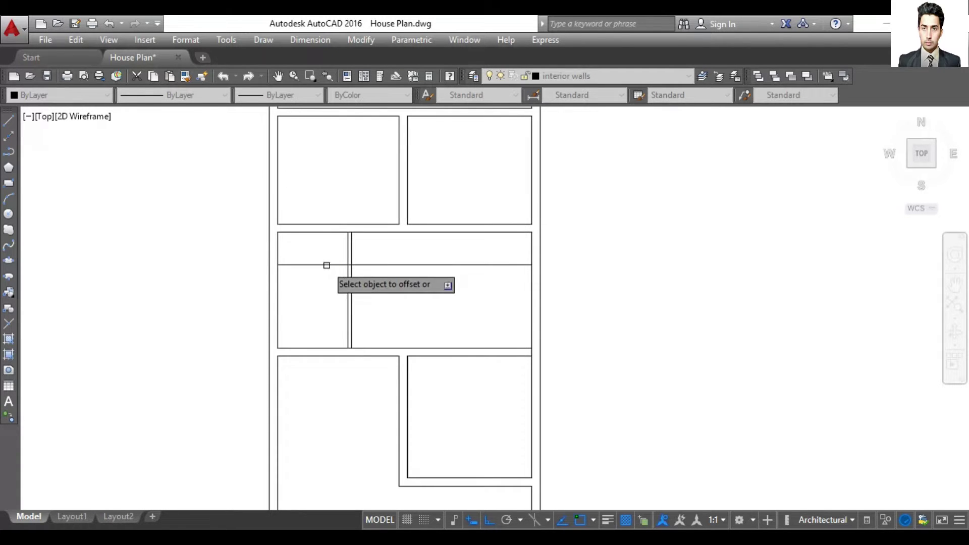
pyautogui.click(324, 265)
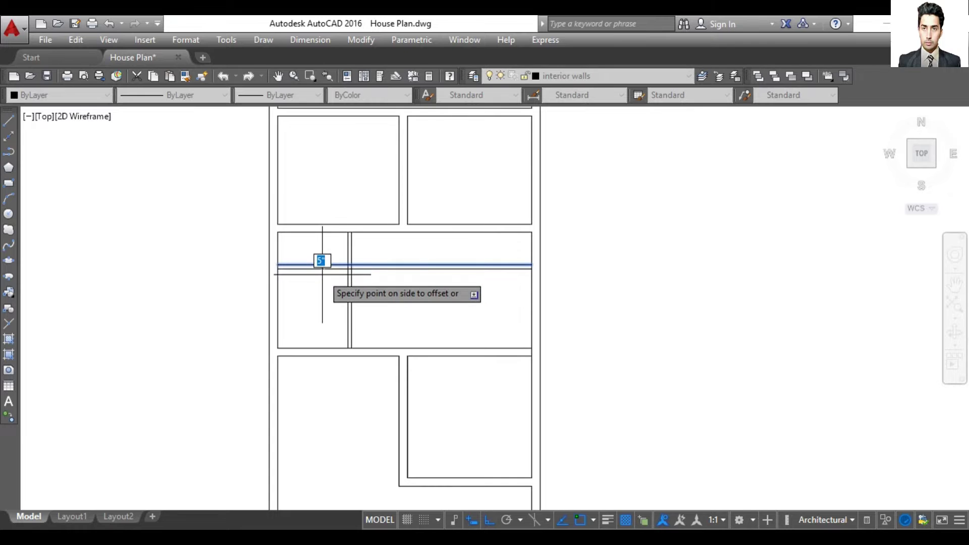
pyautogui.click(322, 273)
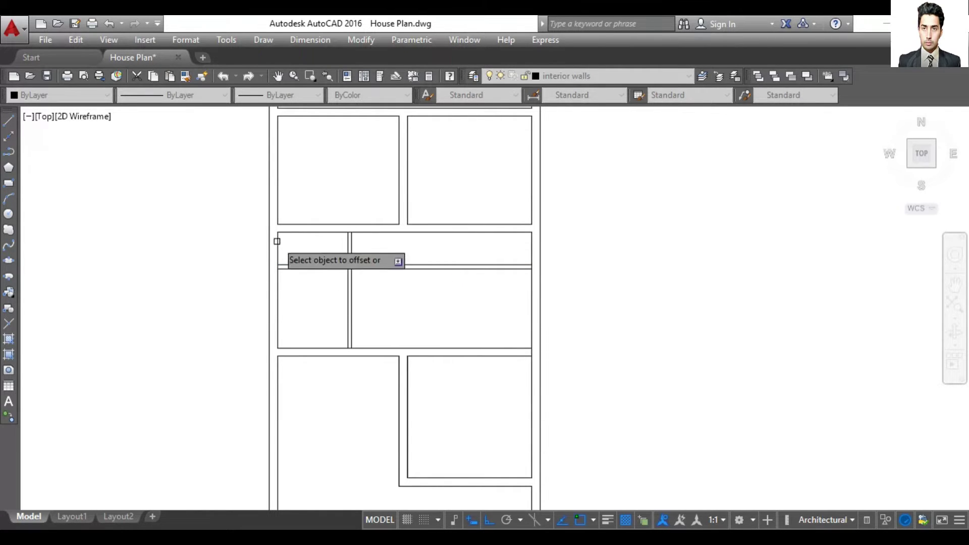
pyautogui.scroll(2, 318, 253)
pyautogui.scroll(1, 318, 253)
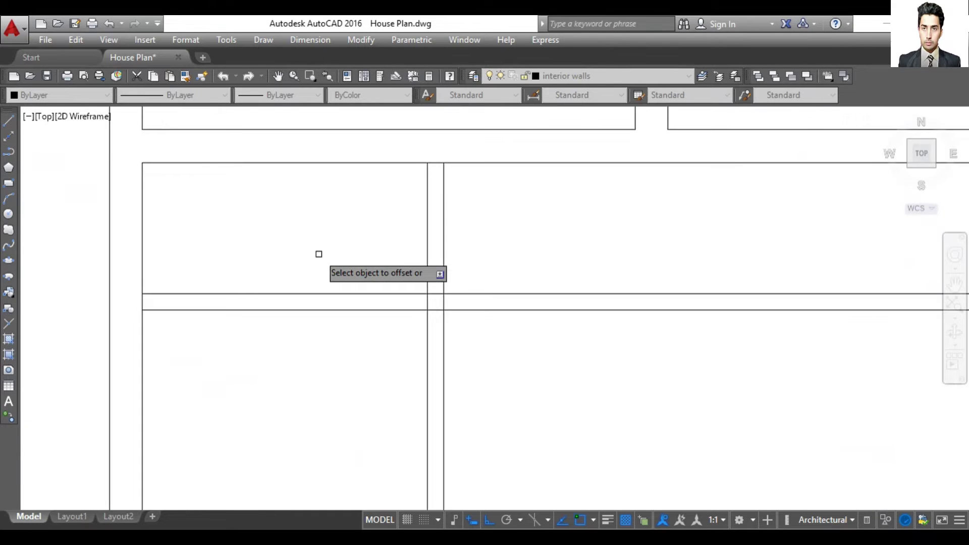
pyautogui.scroll(2, 319, 254)
pyautogui.scroll(-2, 319, 254)
pyautogui.scroll(-2, 318, 253)
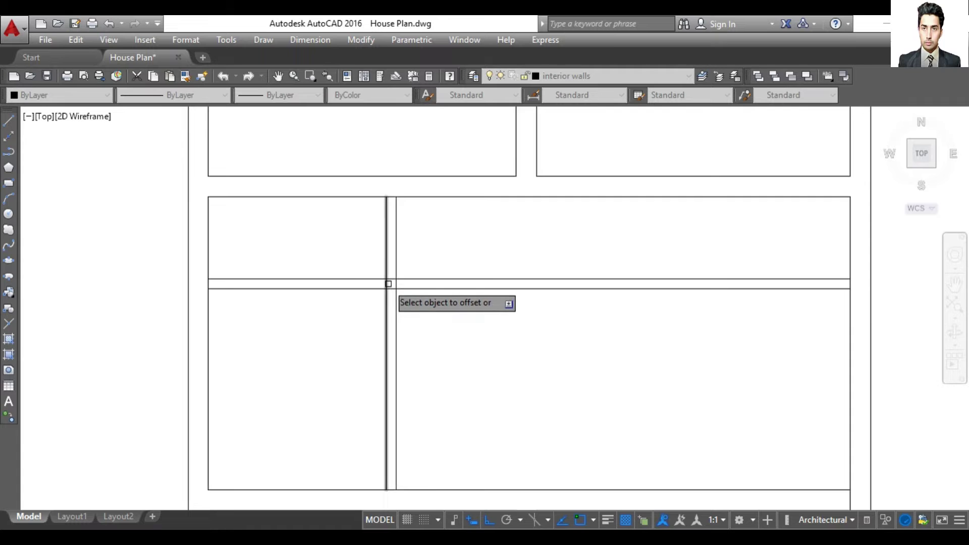
pyautogui.press('Escape')
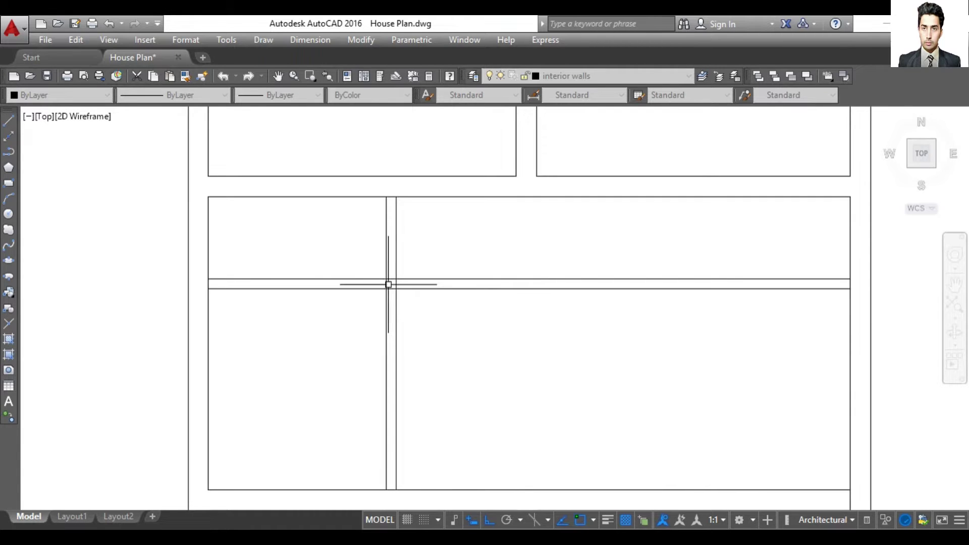
# Trim both overlapping wall lines at the horizontal and vertical wall crossing, using all objects as cutting edges
pyautogui.write('r')
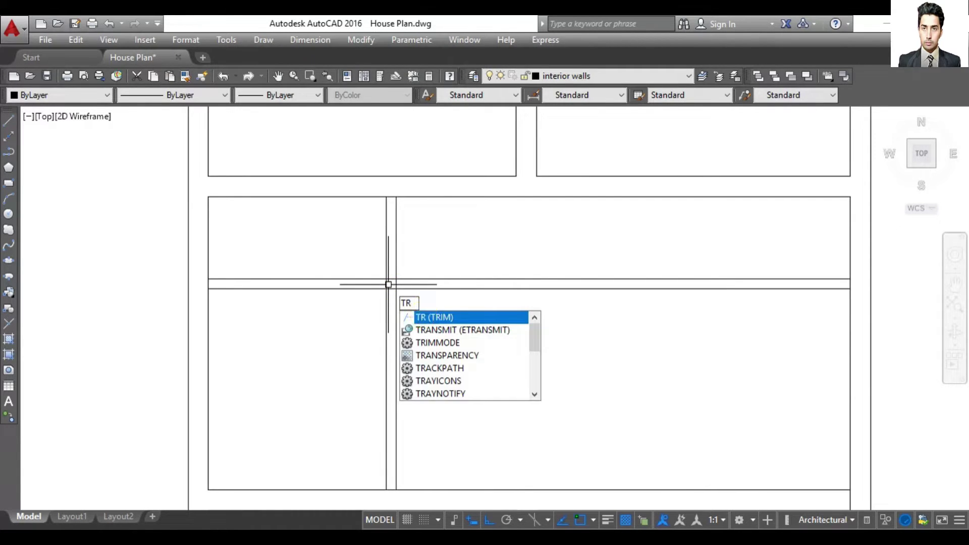
pyautogui.press('Return')
pyautogui.click(397, 285)
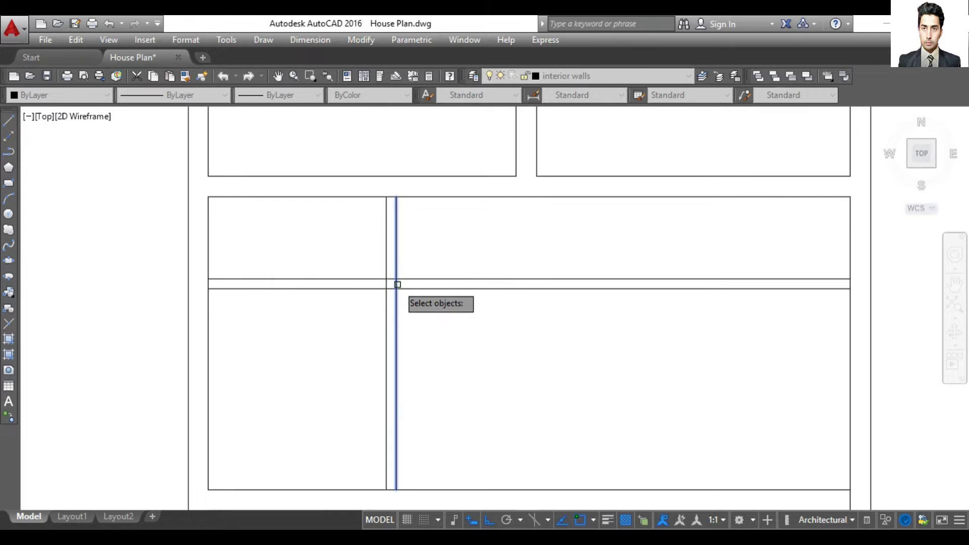
pyautogui.press('Escape')
pyautogui.write('tr')
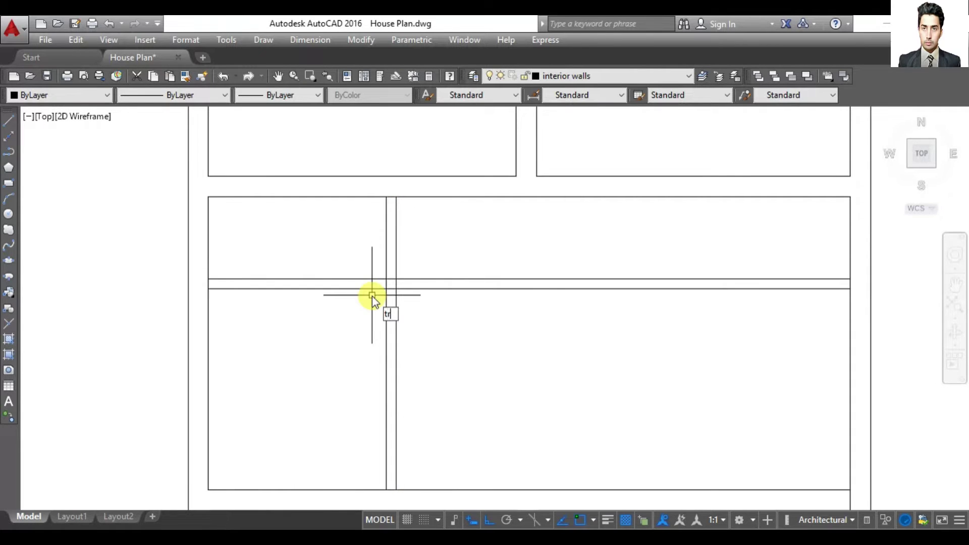
pyautogui.press('Return')
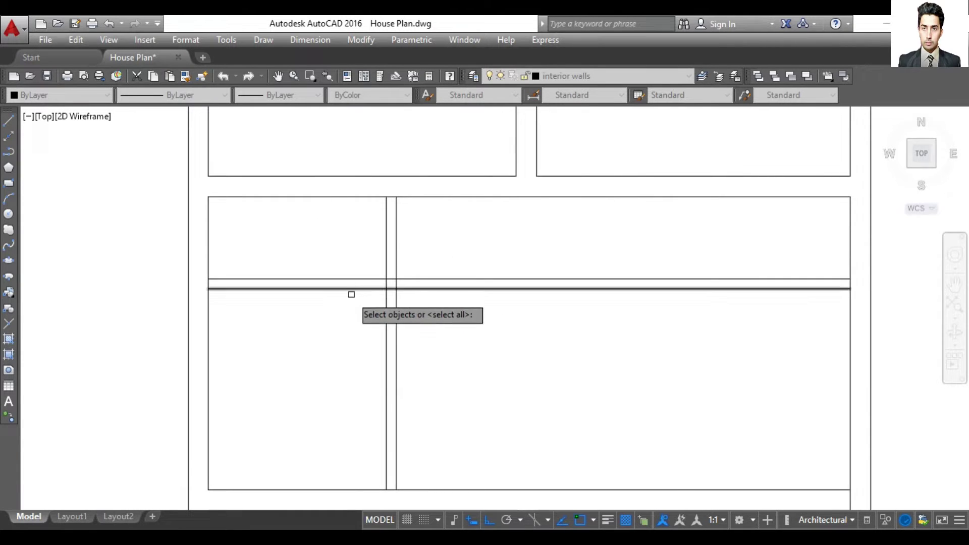
pyautogui.press('Return')
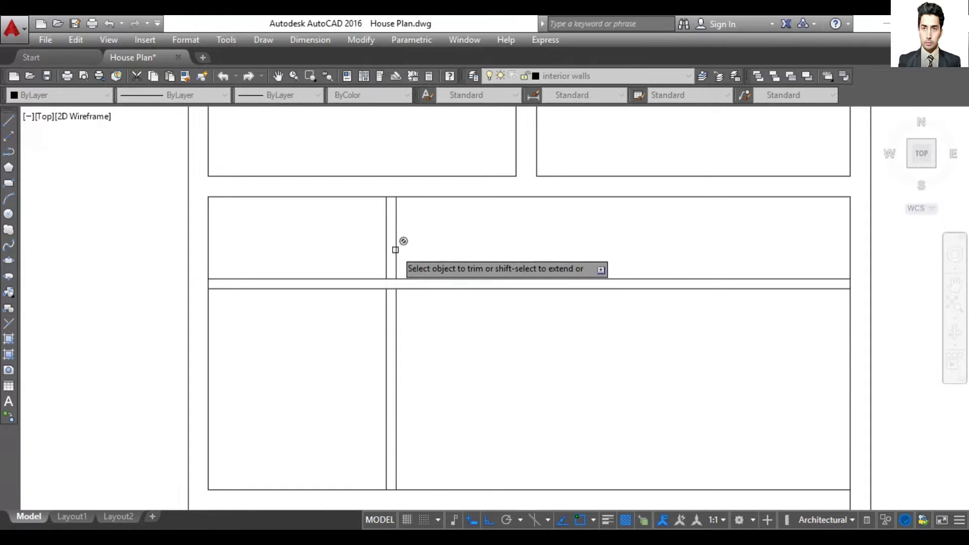
pyautogui.click(389, 280)
pyautogui.click(391, 290)
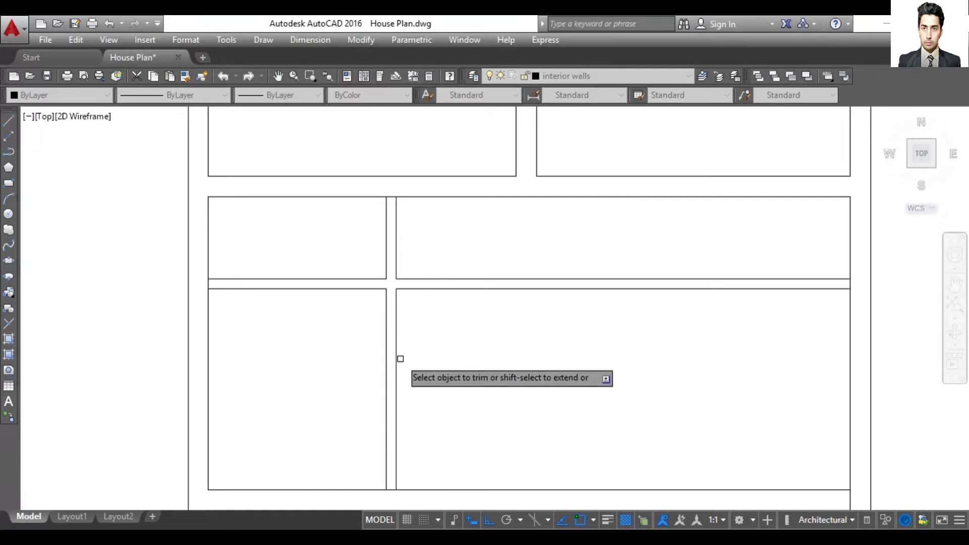
pyautogui.press('Return')
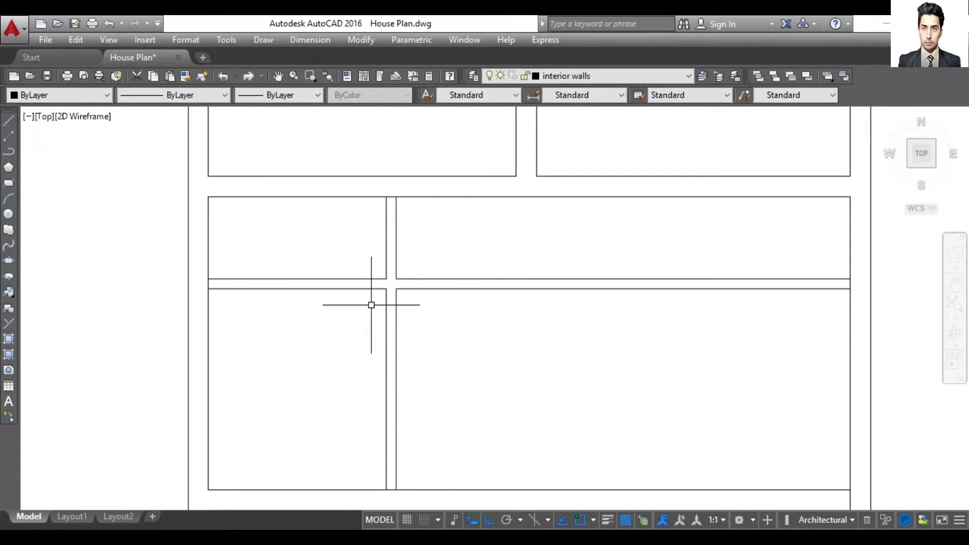
pyautogui.scroll(-2, 371, 305)
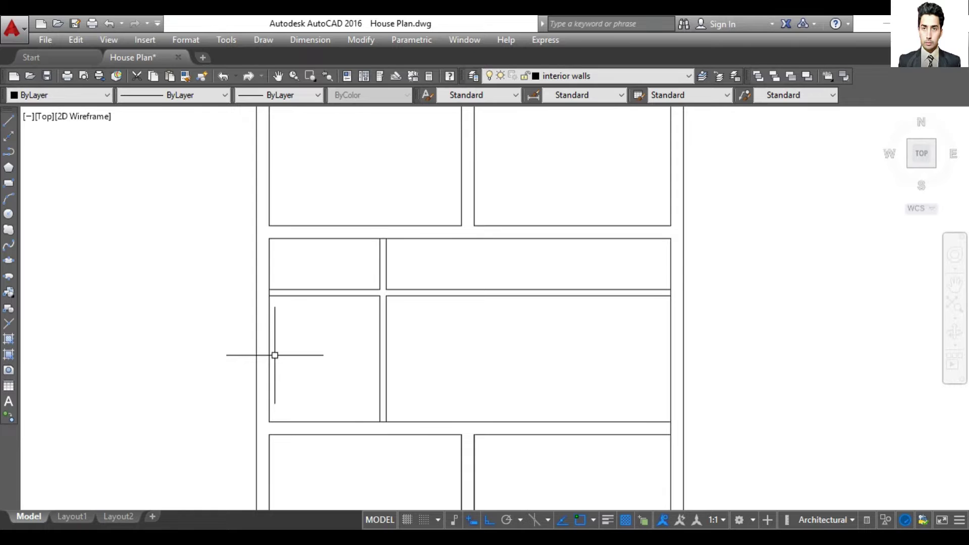
pyautogui.click(323, 389)
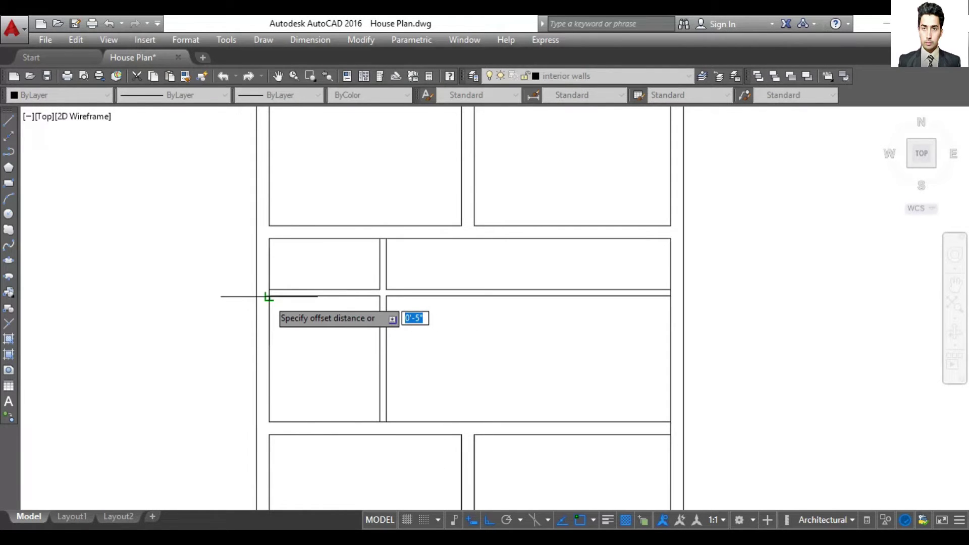
pyautogui.press('Return')
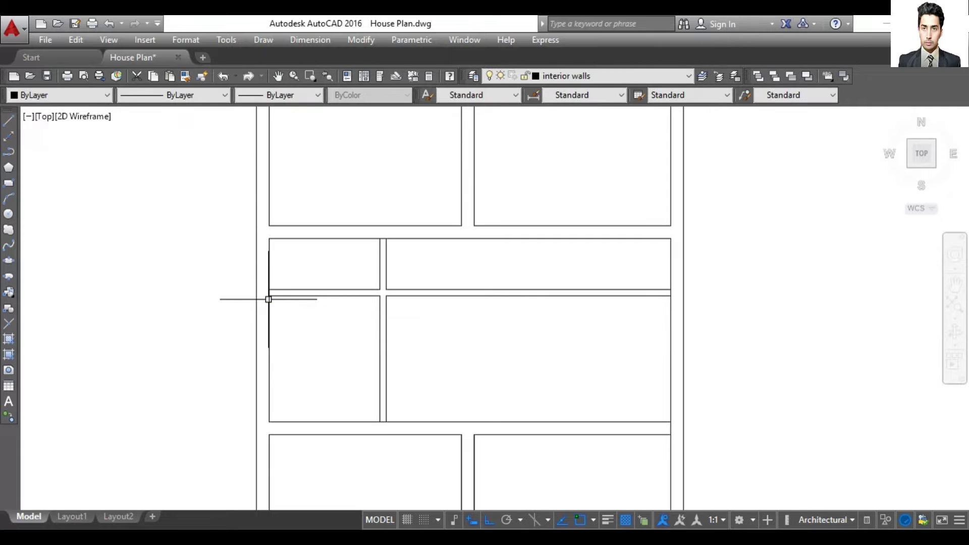
pyautogui.write('di')
pyautogui.click(322, 333)
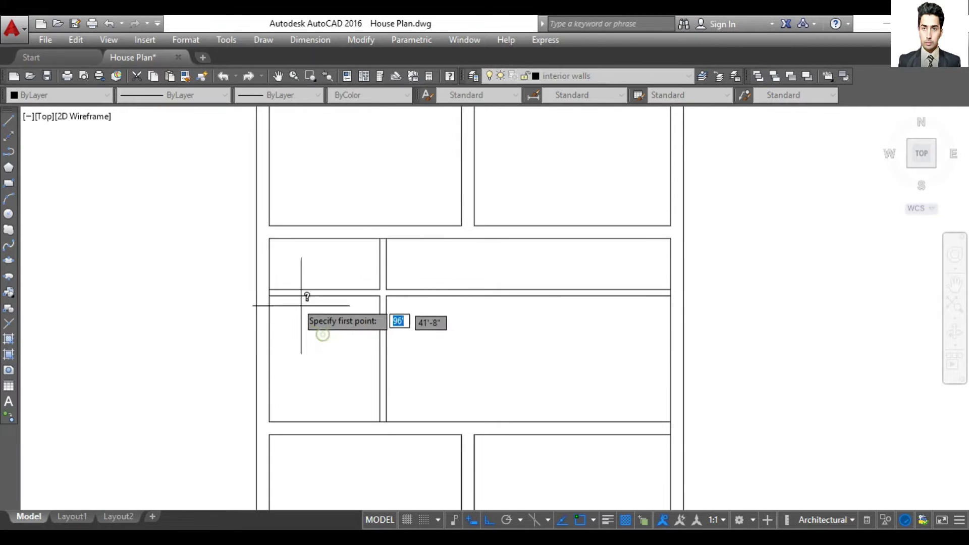
pyautogui.click(269, 296)
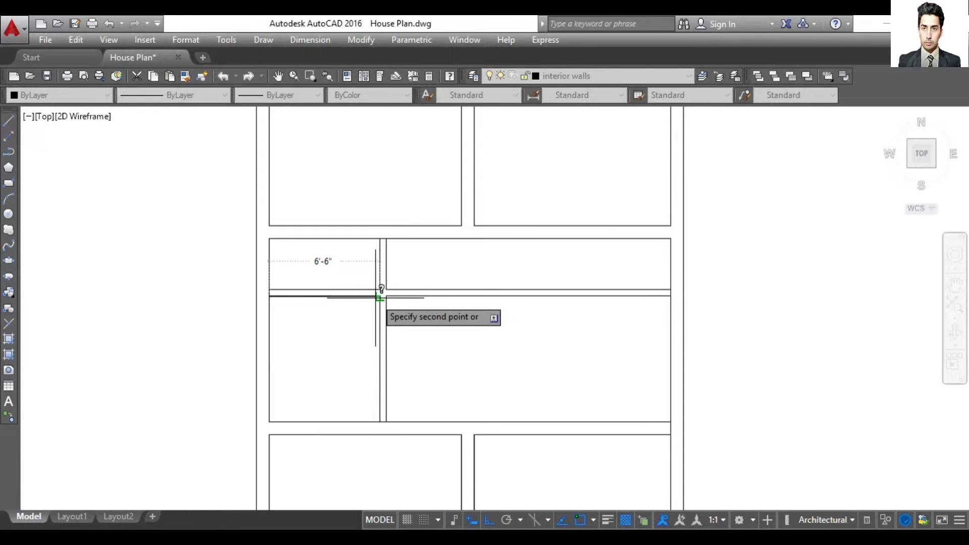
pyautogui.click(378, 297)
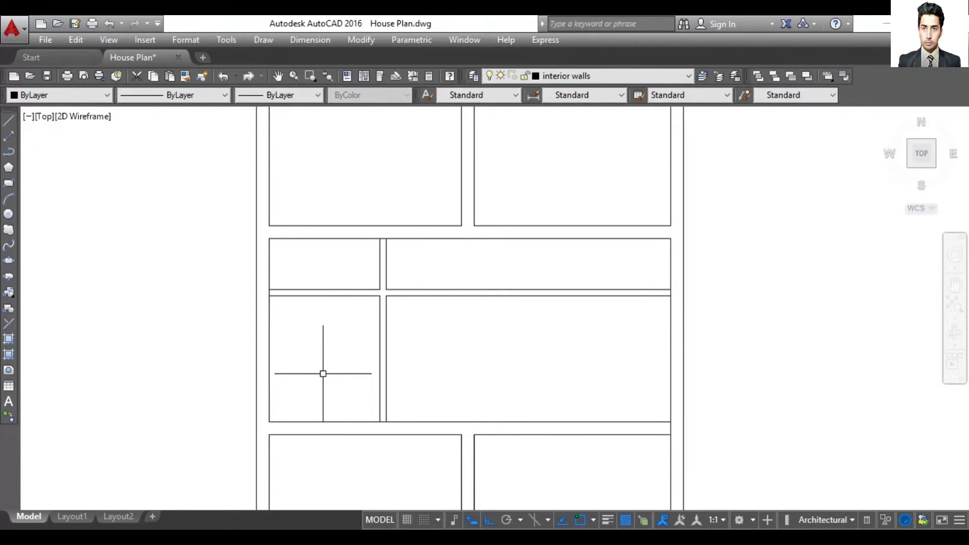
# Offset the left outer wall rightward and the interior wall leftward, both by 3'-2"
pyautogui.write('o')
pyautogui.press('Return')
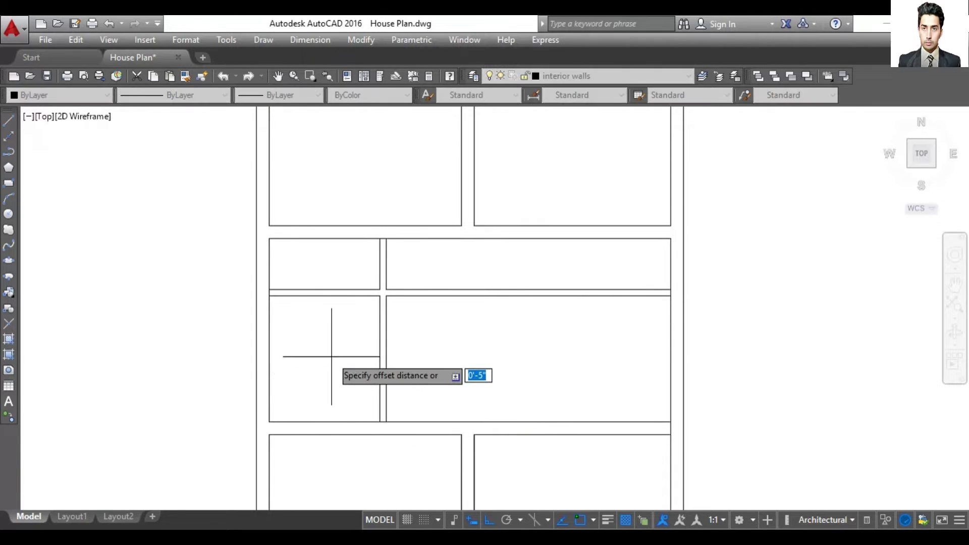
pyautogui.write("3'2")
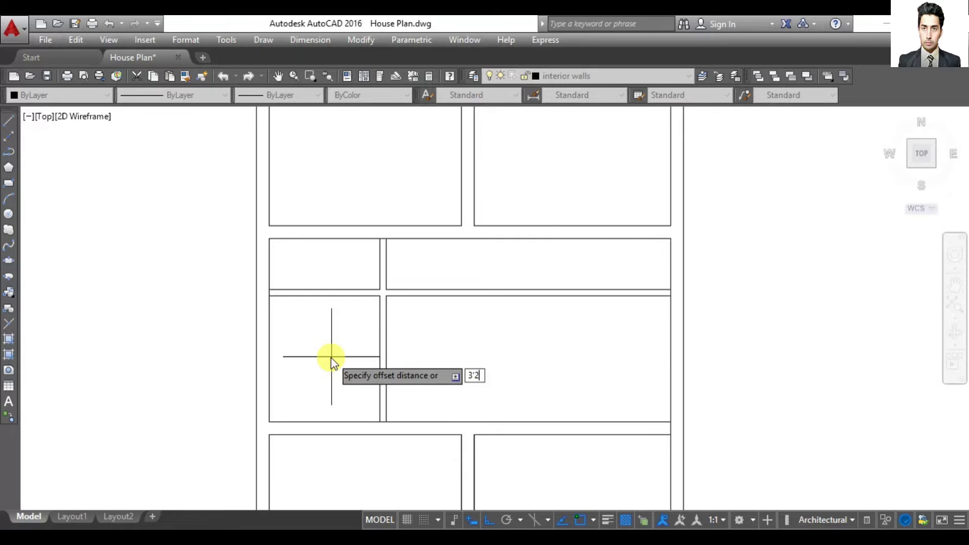
pyautogui.press('Return')
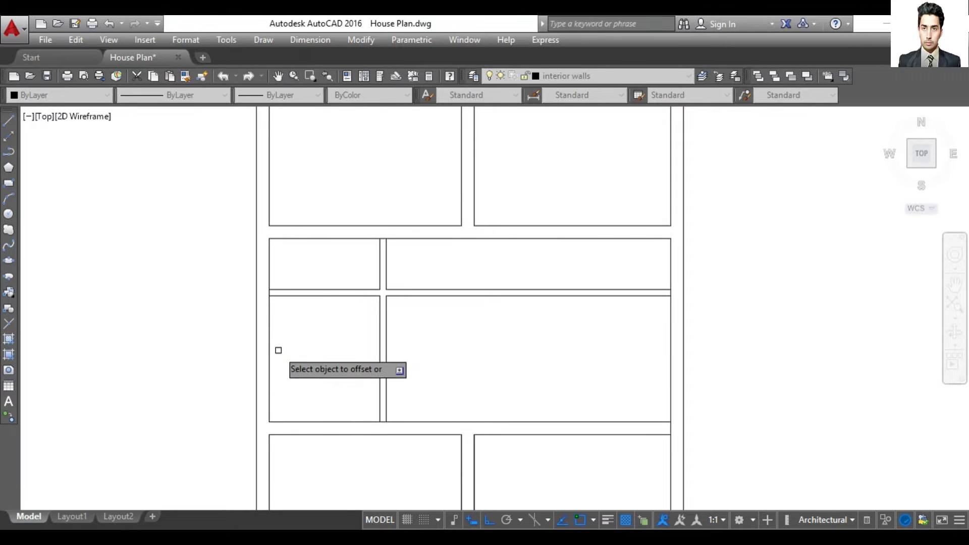
pyautogui.click(269, 347)
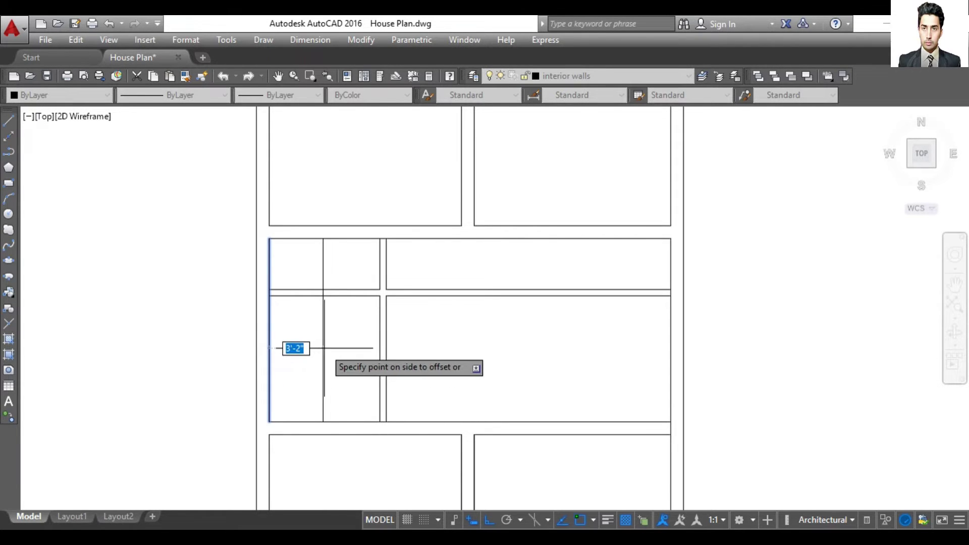
pyautogui.click(293, 347)
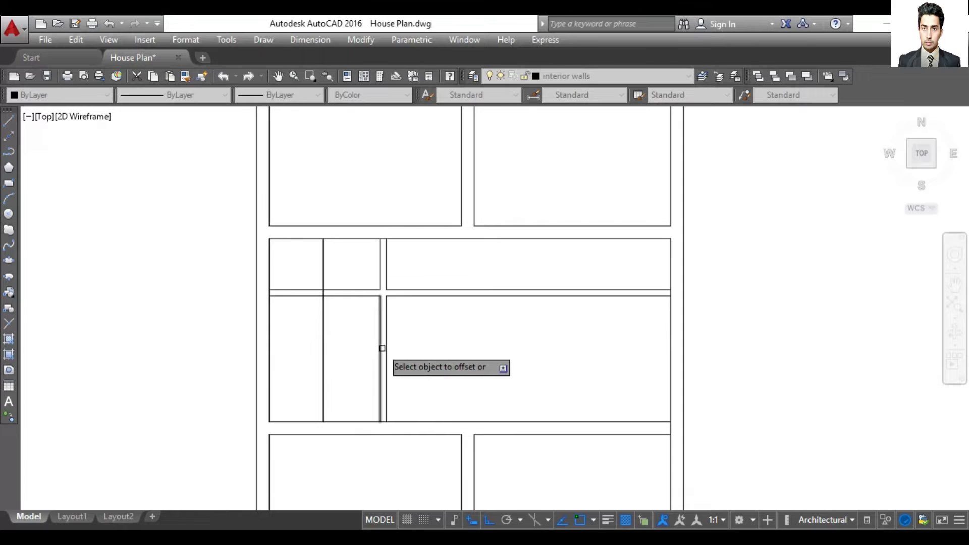
pyautogui.click(380, 347)
pyautogui.click(325, 347)
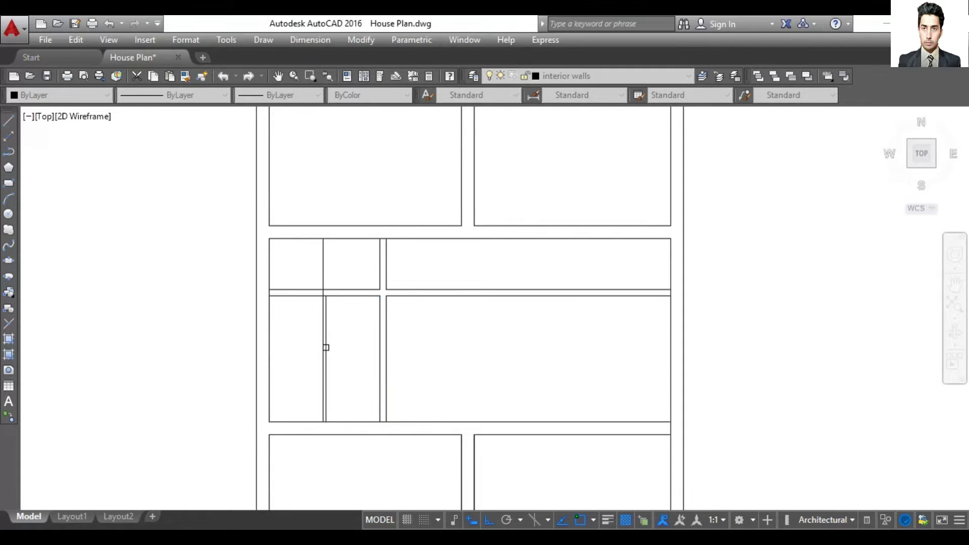
pyautogui.scroll(4, 317, 380)
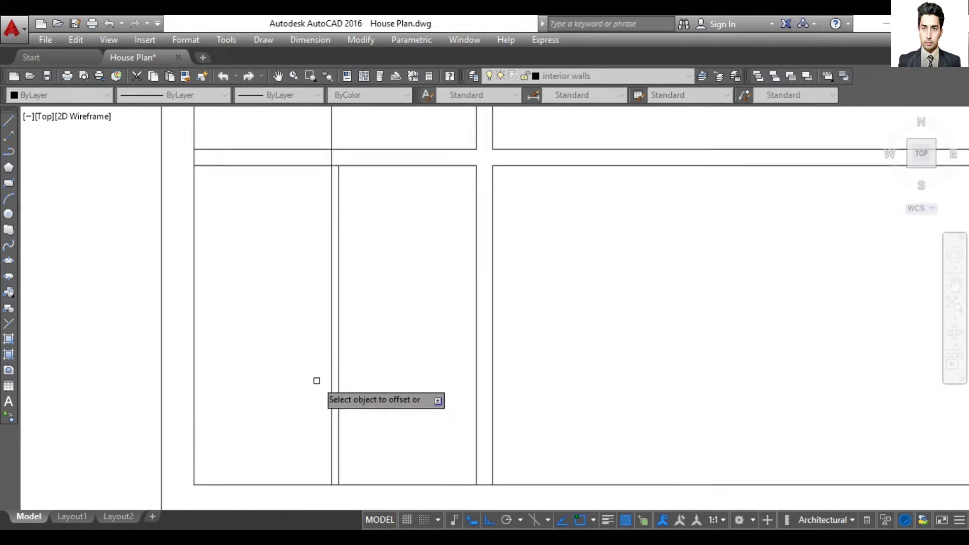
pyautogui.scroll(-2, 330, 347)
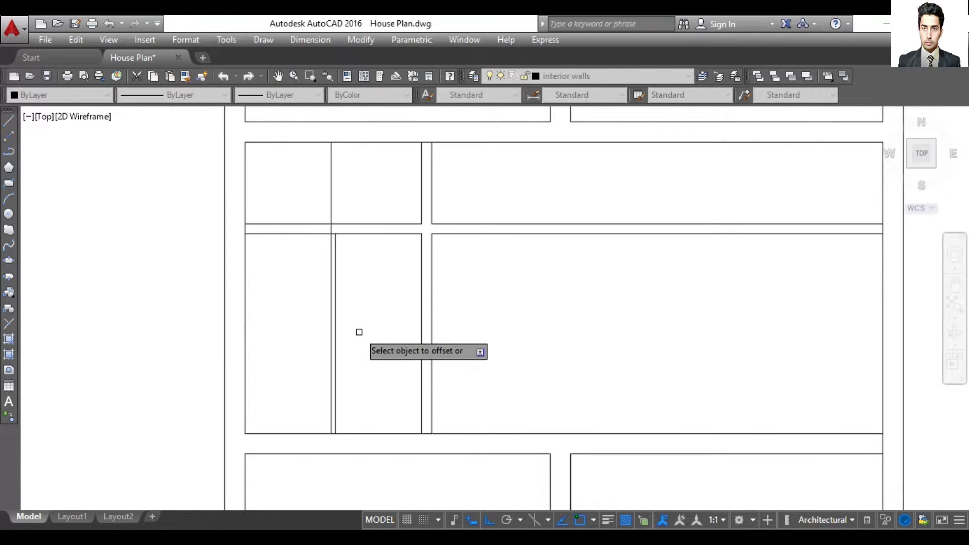
pyautogui.scroll(5, 332, 320)
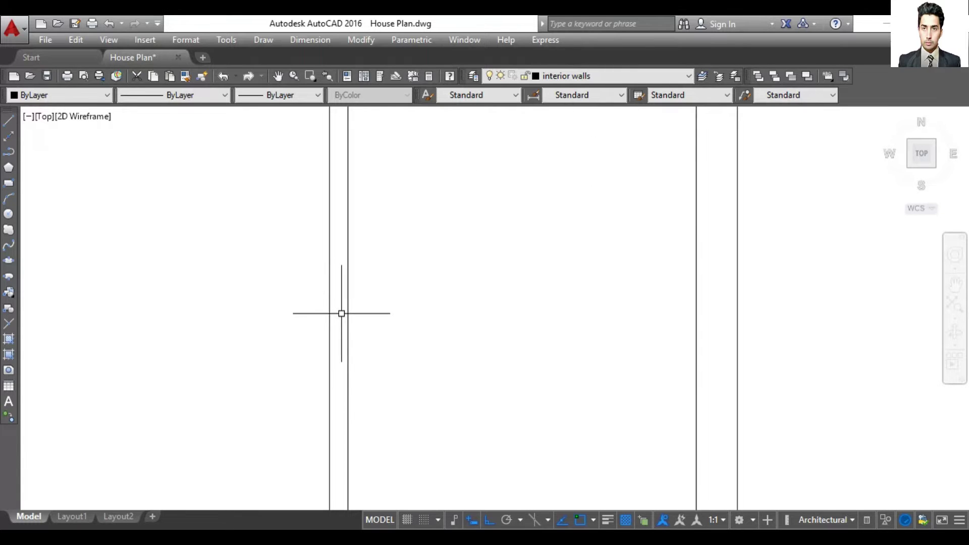
pyautogui.scroll(-3, 342, 313)
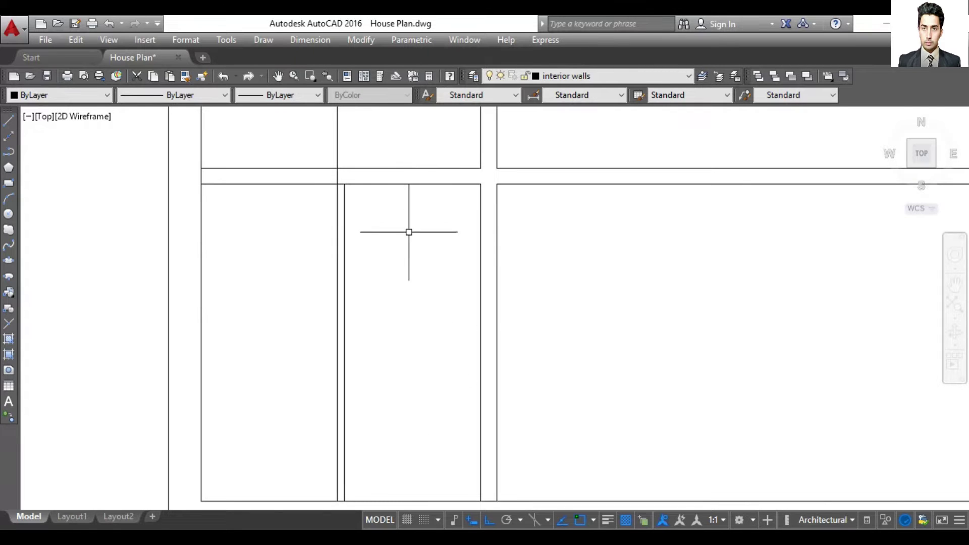
pyautogui.scroll(-2, 405, 356)
pyautogui.scroll(-2, 406, 359)
pyautogui.scroll(2, 407, 358)
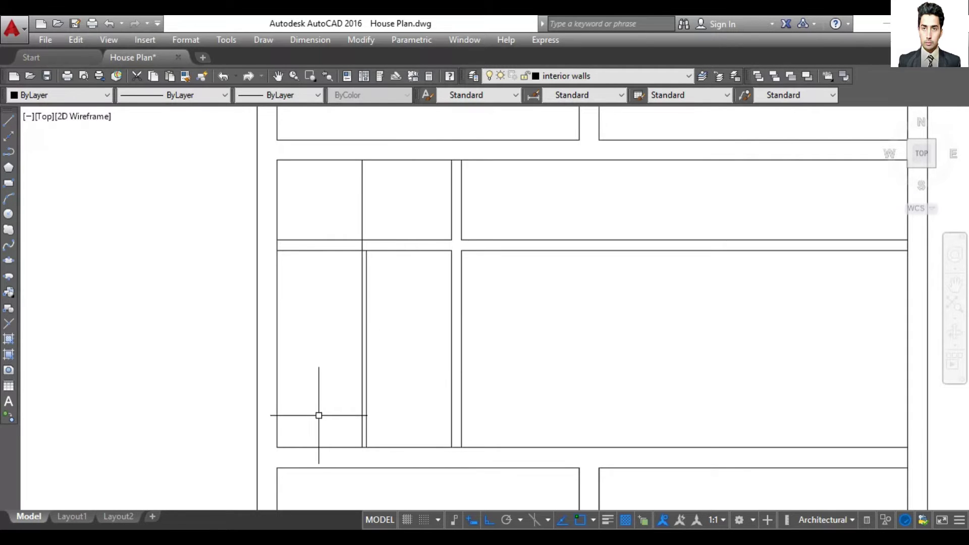
pyautogui.click(292, 442)
pyautogui.write('di')
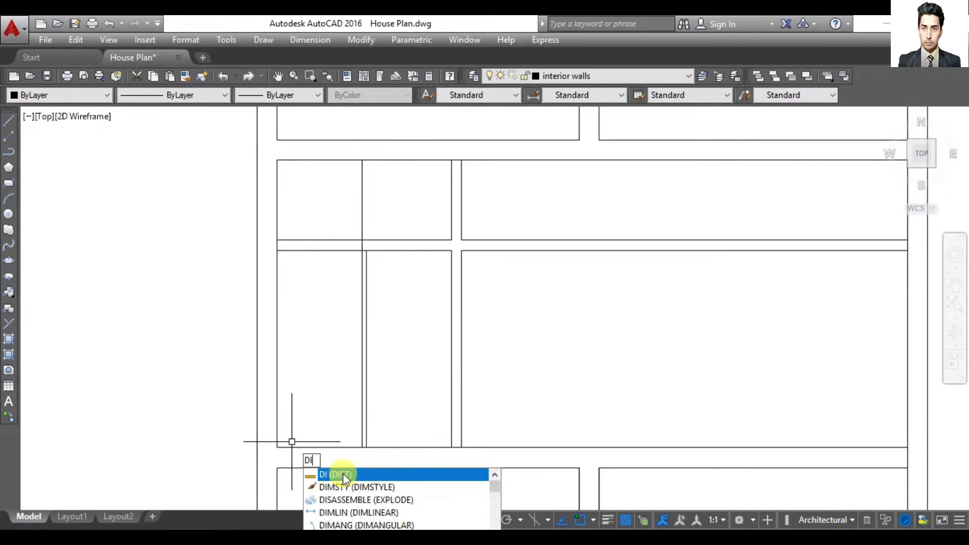
pyautogui.press('Return')
pyautogui.click(277, 448)
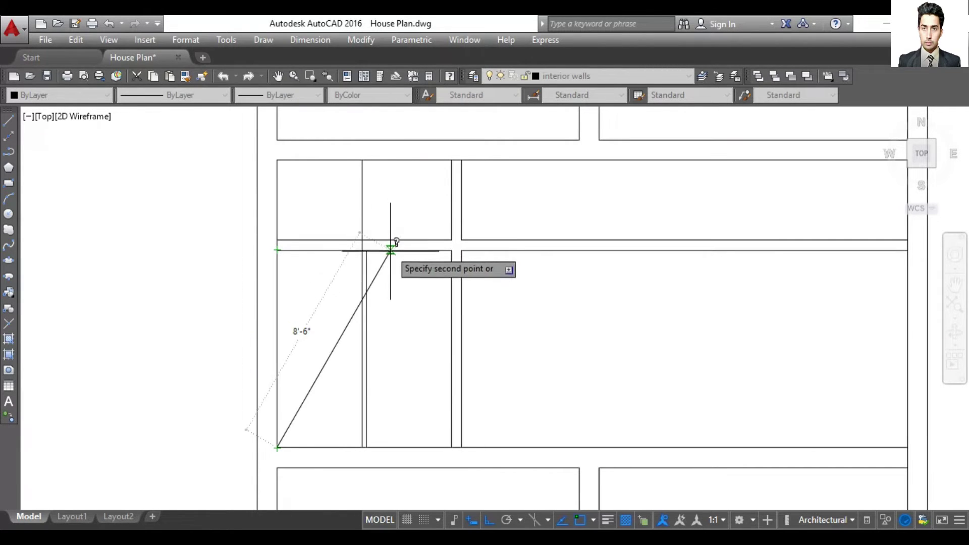
pyautogui.press('F8')
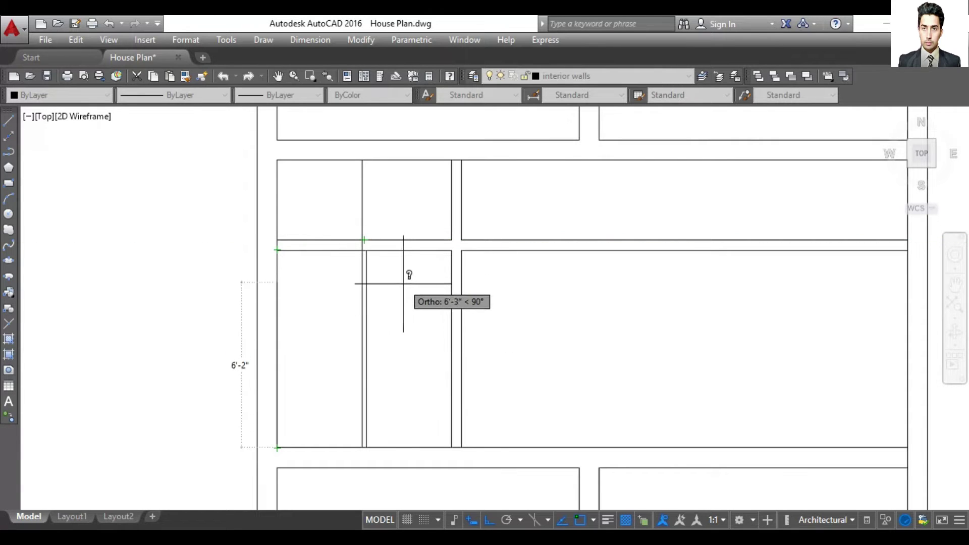
pyautogui.click(403, 283)
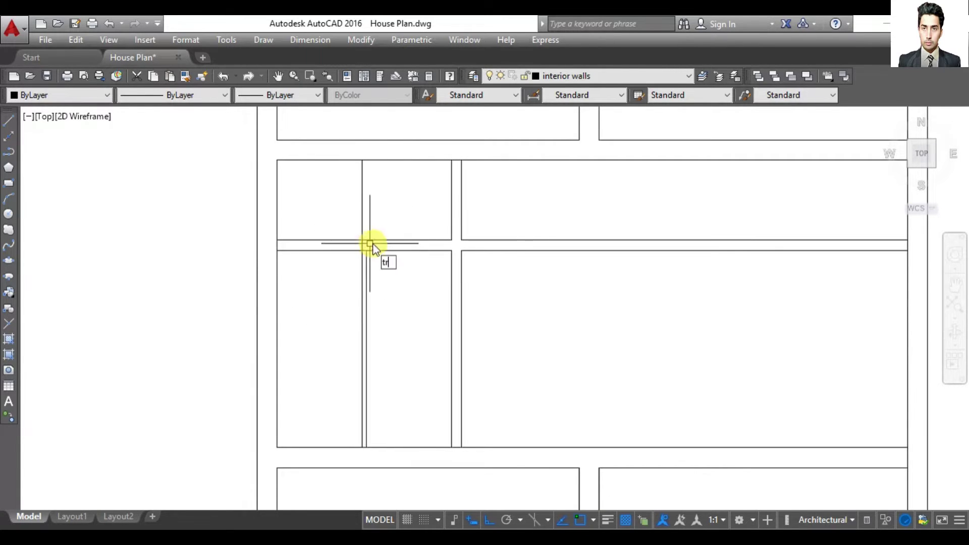
# Trim the partition line out of the upper-left room back to the horizontal wall
pyautogui.write('tr')
pyautogui.press('Return')
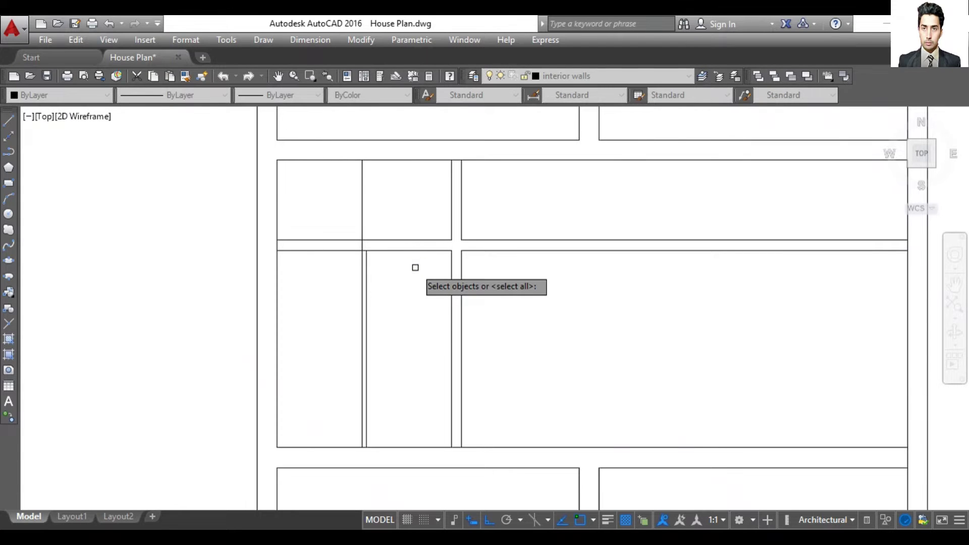
pyautogui.press('Return')
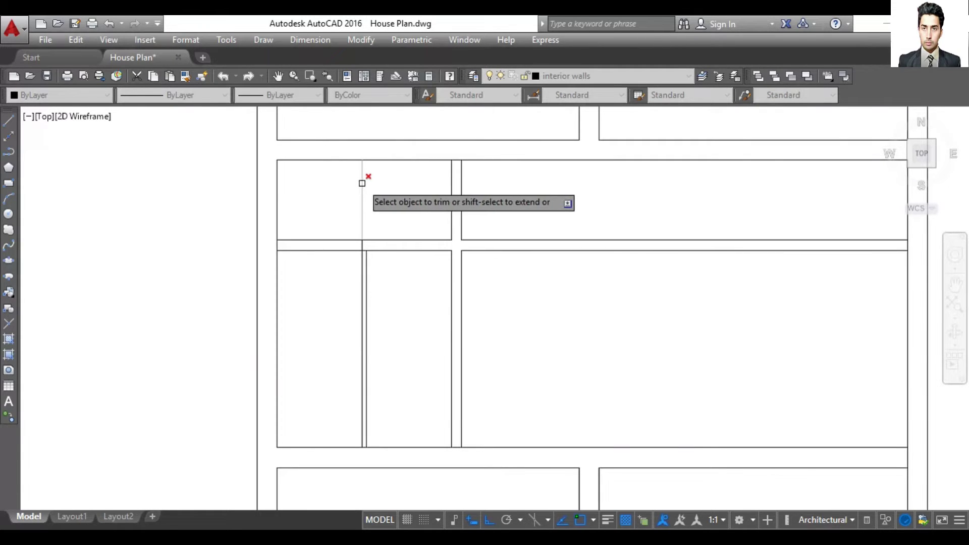
pyautogui.click(362, 180)
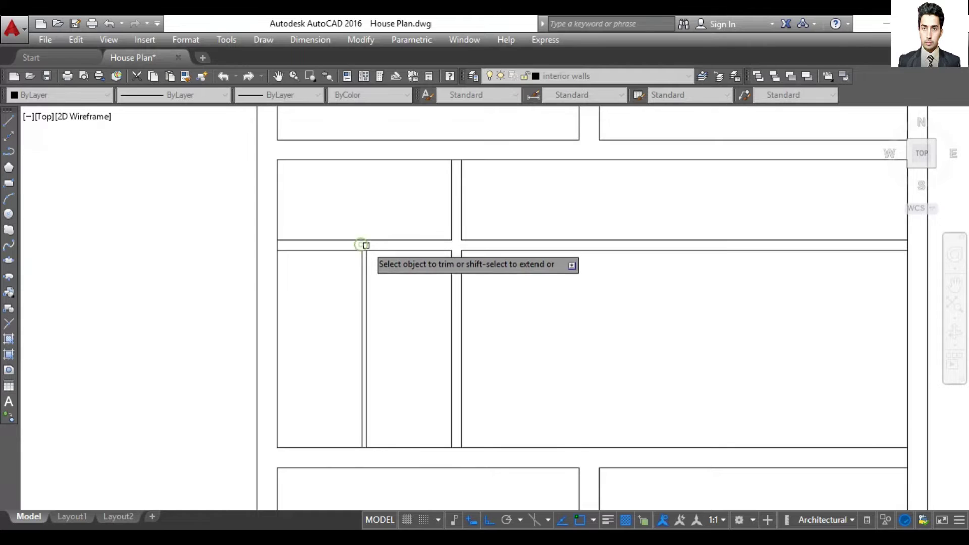
pyautogui.press('Return')
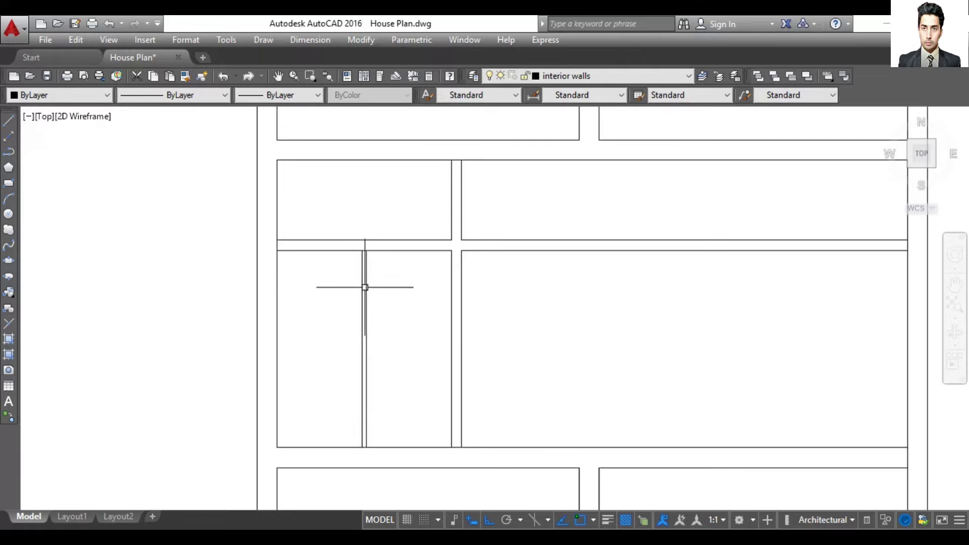
pyautogui.scroll(5, 361, 292)
# Offset the partition wall line 2 inches to each side, adding two closely spaced lines
pyautogui.scroll(1, 373, 287)
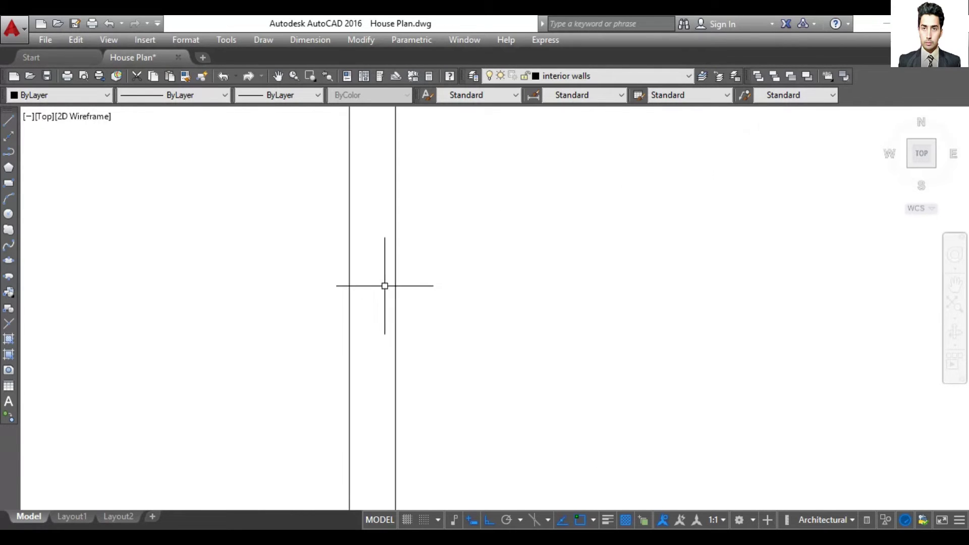
pyautogui.scroll(-4, 376, 284)
pyautogui.scroll(-1, 374, 283)
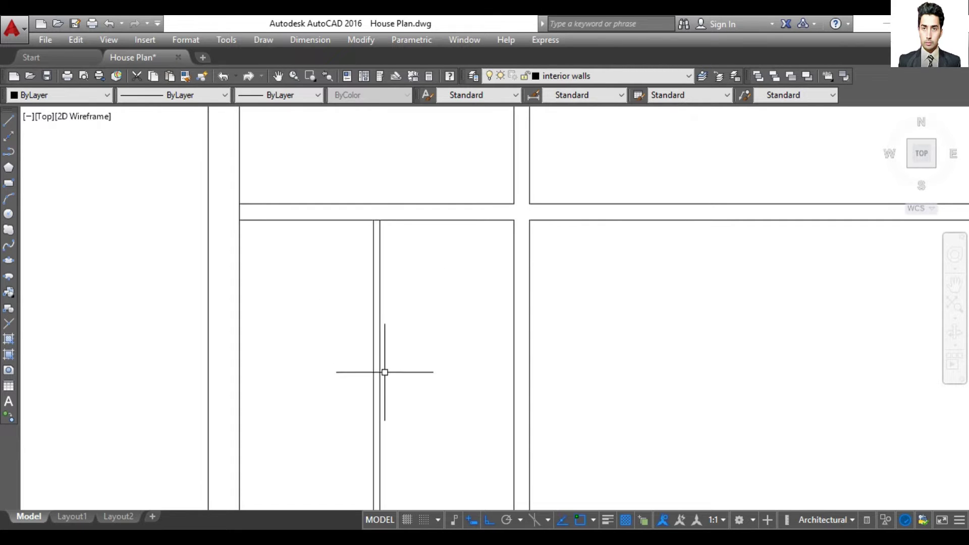
pyautogui.scroll(-2, 396, 441)
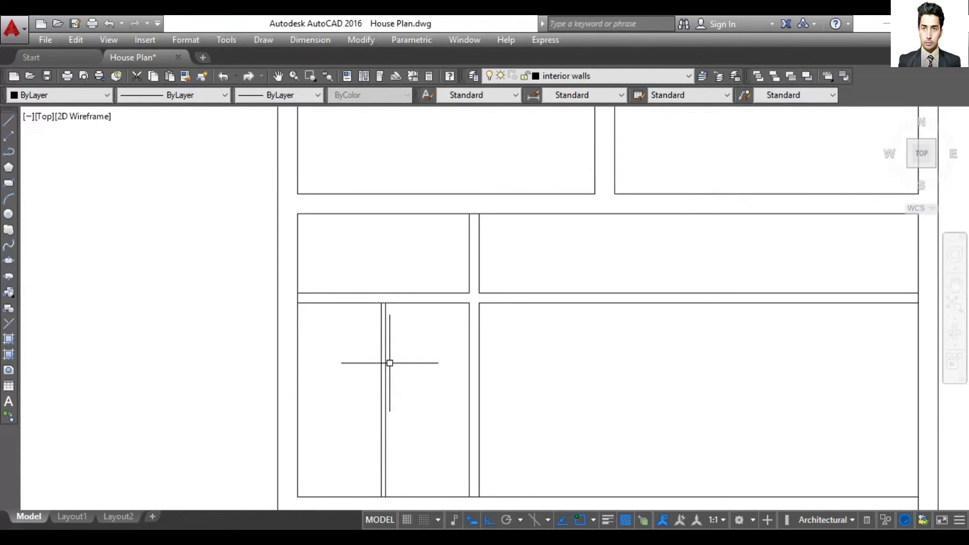
pyautogui.write('o')
pyautogui.press('Return')
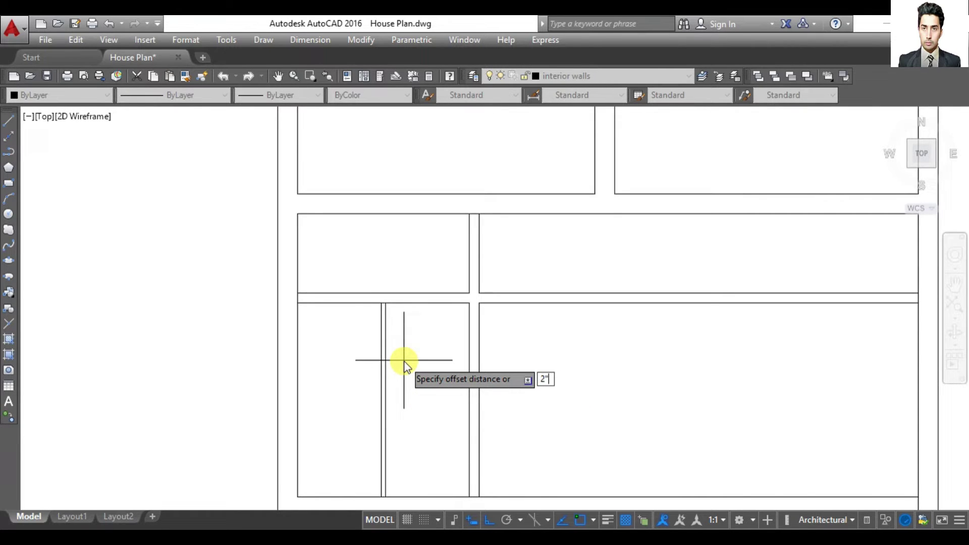
pyautogui.press('Return')
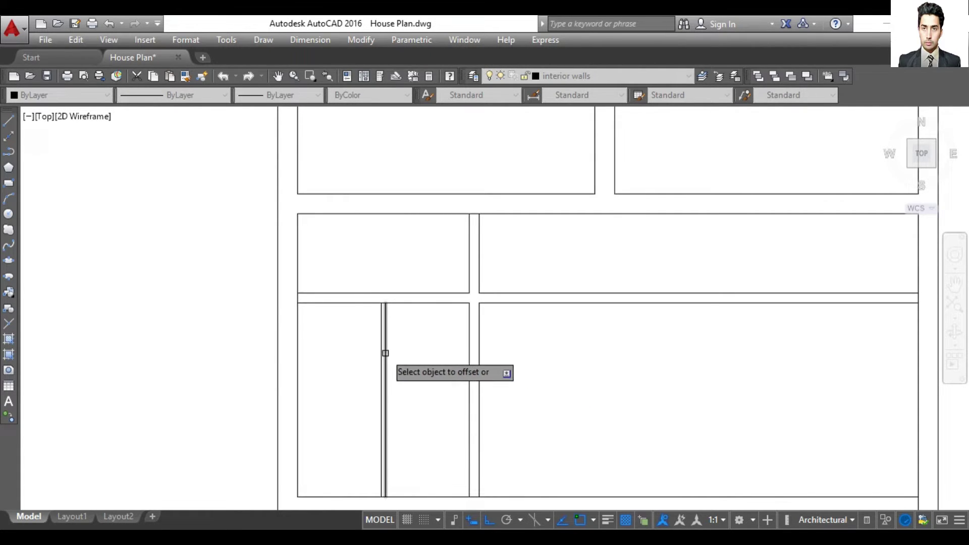
pyautogui.click(385, 353)
pyautogui.click(390, 346)
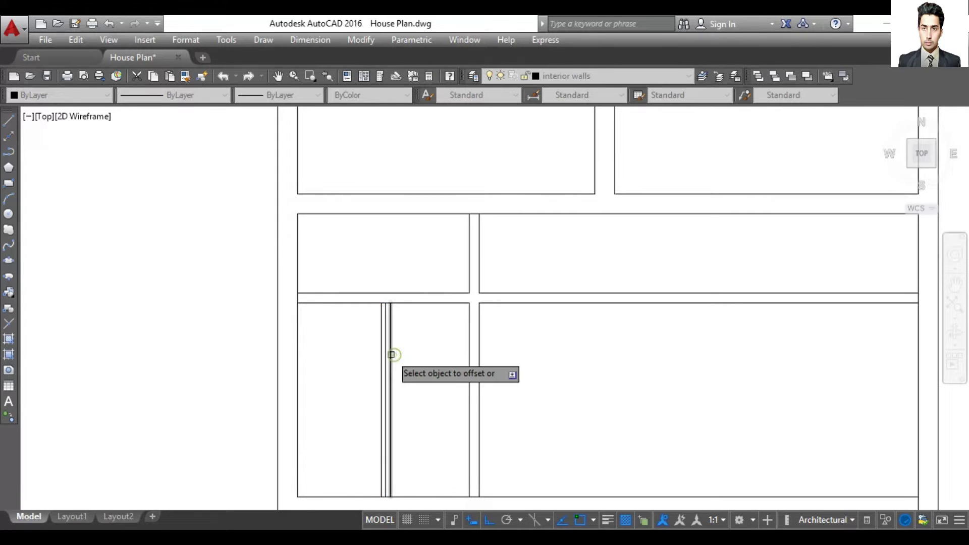
pyautogui.click(382, 351)
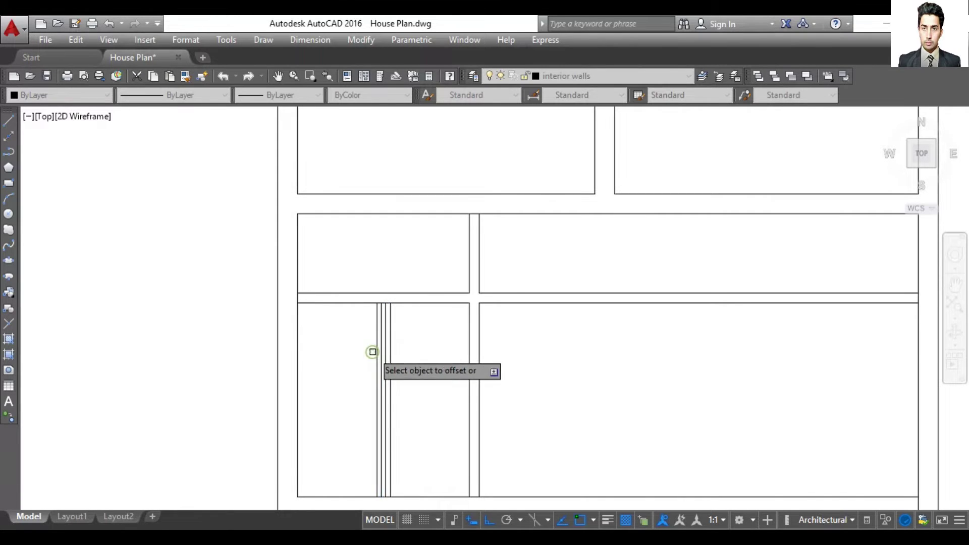
pyautogui.scroll(4, 372, 373)
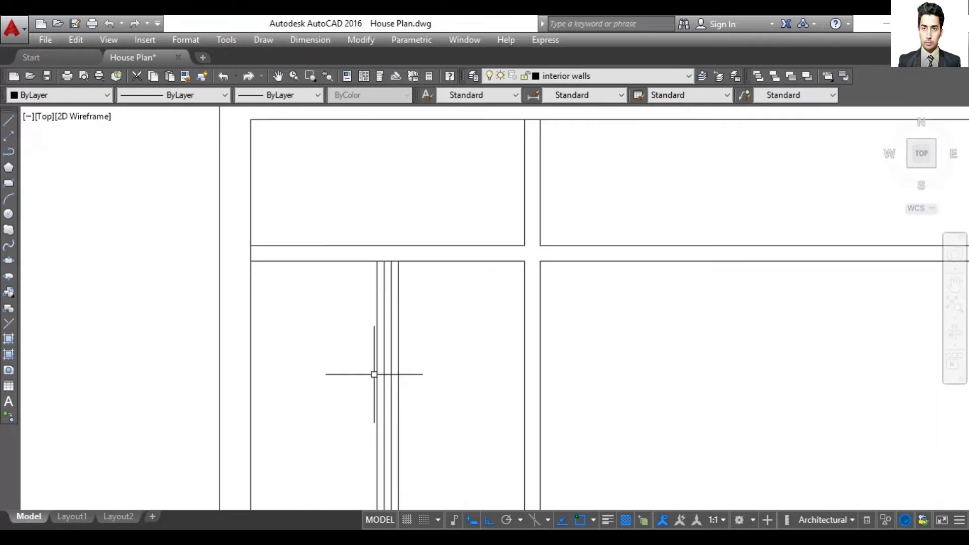
pyautogui.scroll(3, 372, 373)
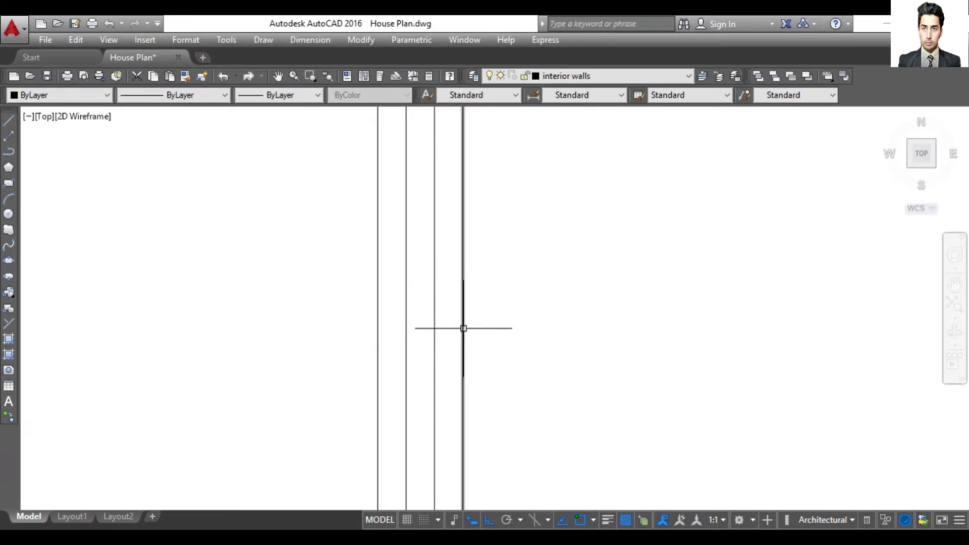
pyautogui.scroll(-6, 422, 363)
pyautogui.scroll(4, 419, 366)
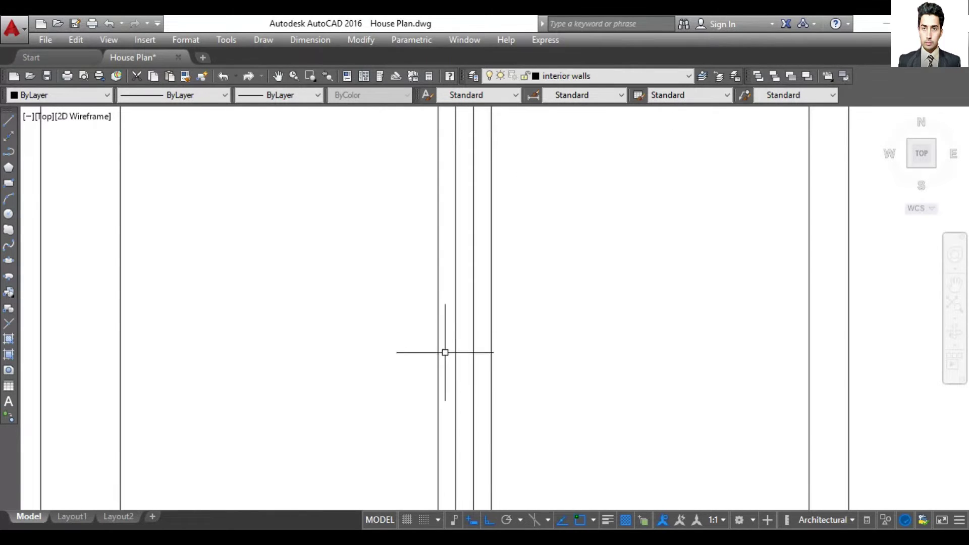
pyautogui.scroll(-2, 424, 214)
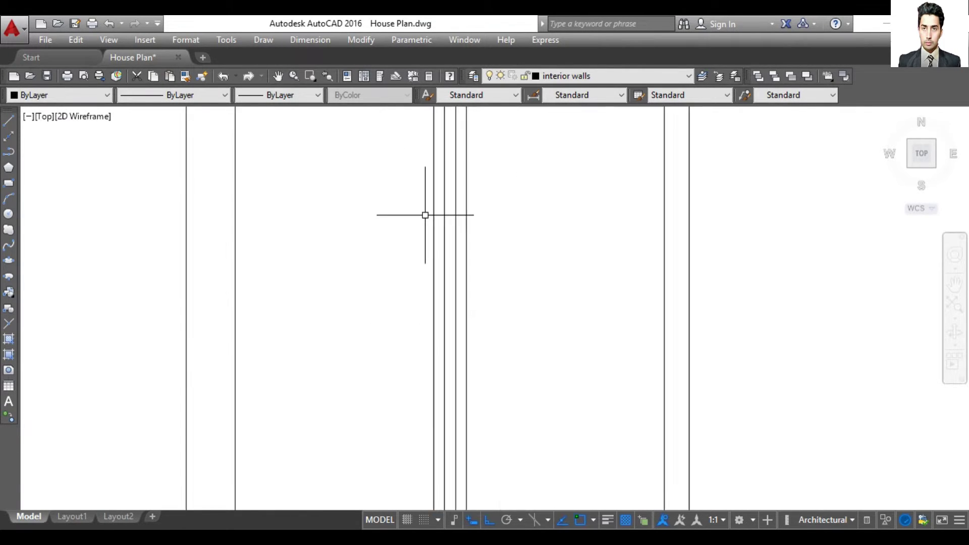
pyautogui.scroll(-2, 425, 215)
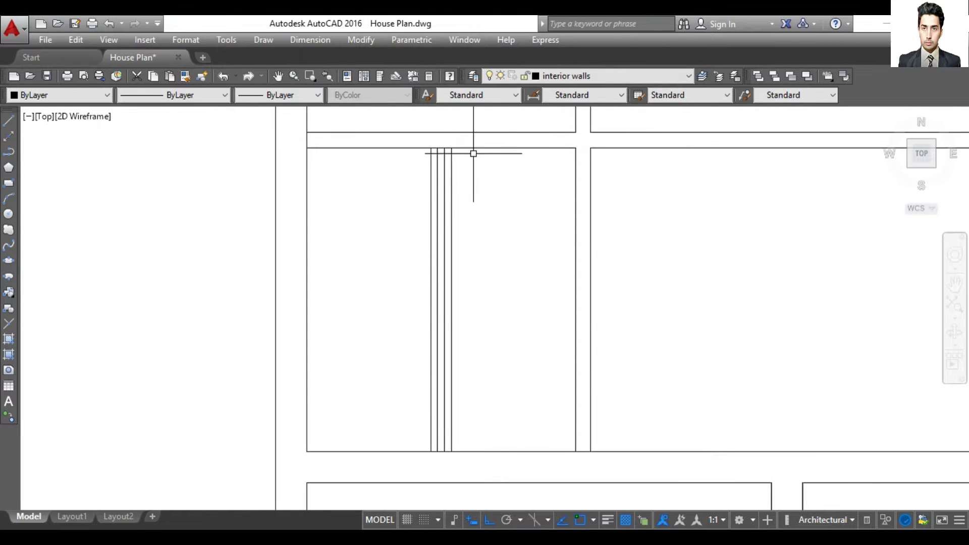
pyautogui.scroll(3, 449, 169)
pyautogui.scroll(2, 447, 175)
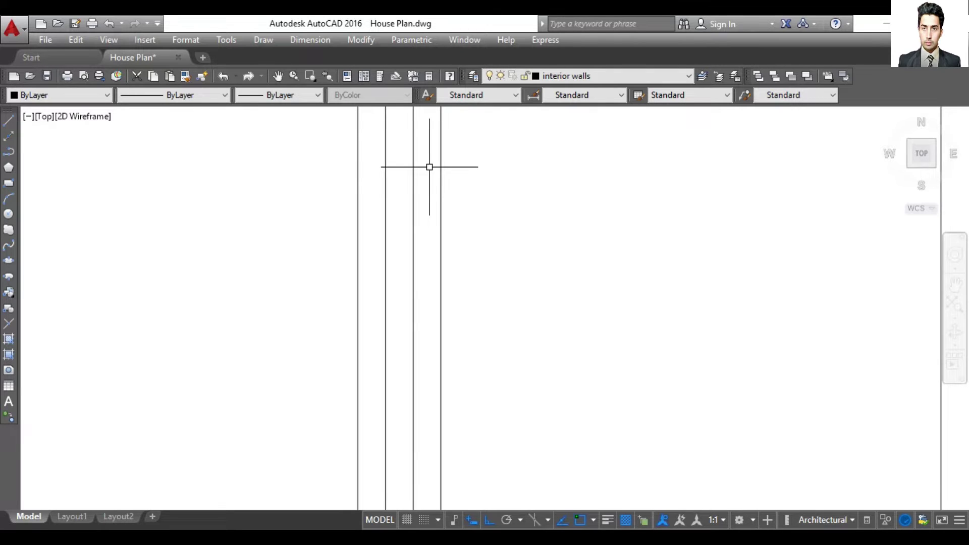
pyautogui.scroll(2, 430, 166)
pyautogui.scroll(-4, 429, 166)
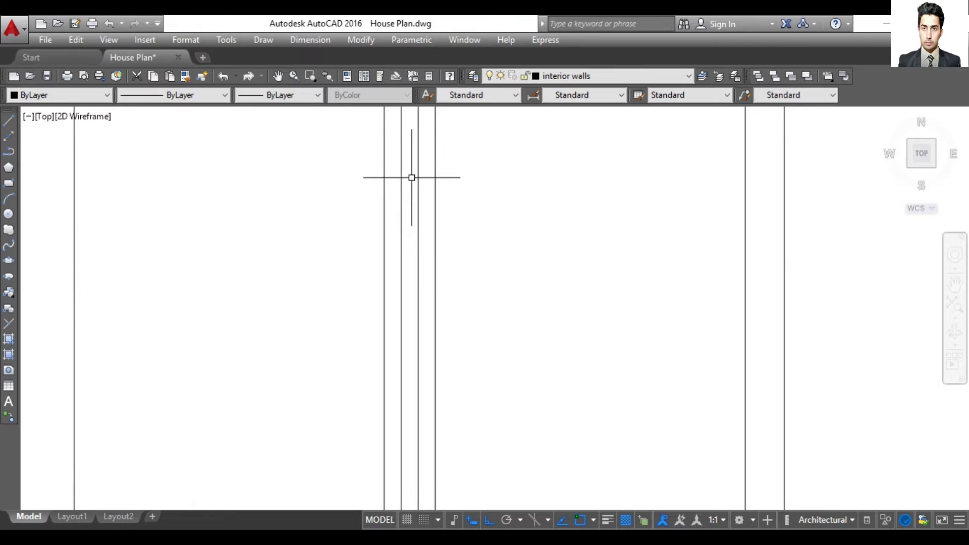
pyautogui.scroll(-4, 412, 177)
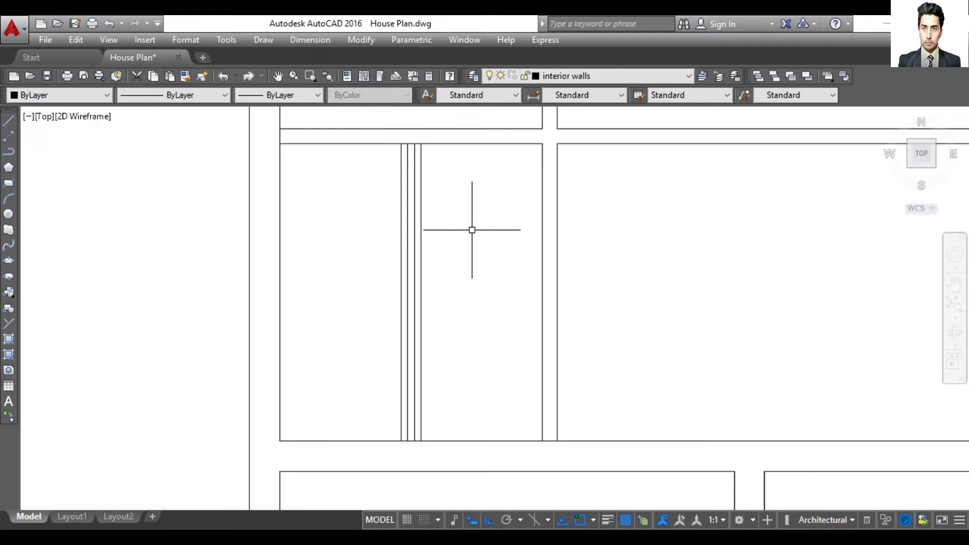
pyautogui.scroll(-2, 493, 266)
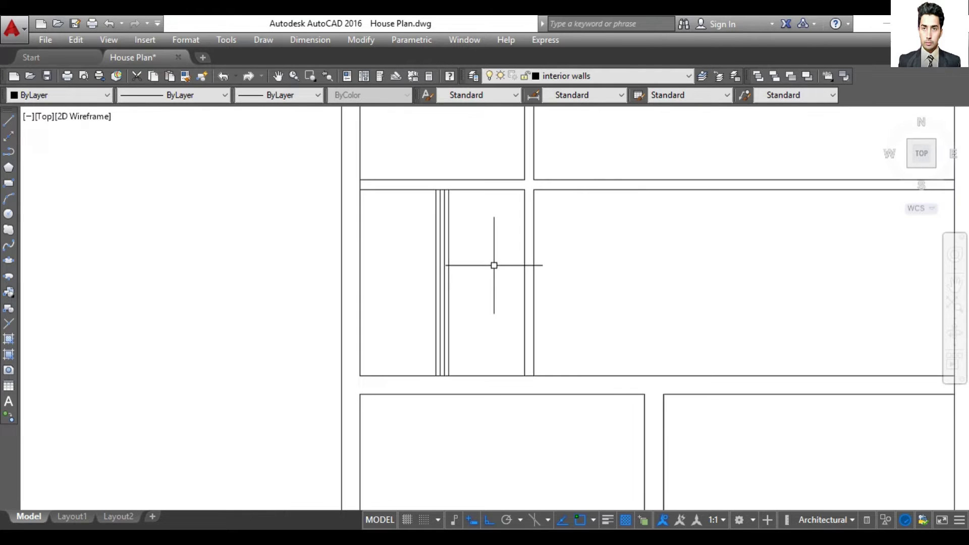
pyautogui.scroll(-2, 485, 275)
pyautogui.scroll(1, 483, 267)
pyautogui.scroll(1, 482, 265)
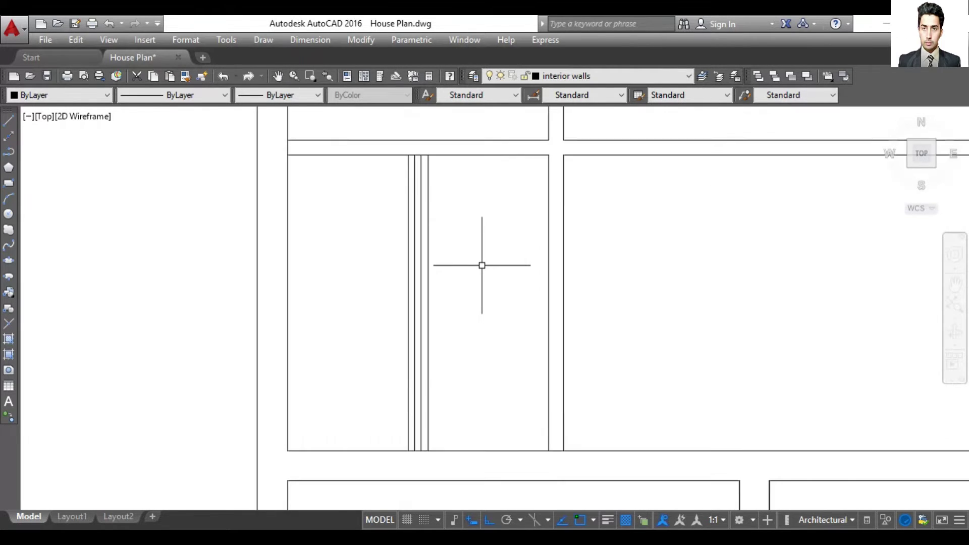
pyautogui.scroll(1, 482, 265)
pyautogui.scroll(-2, 482, 265)
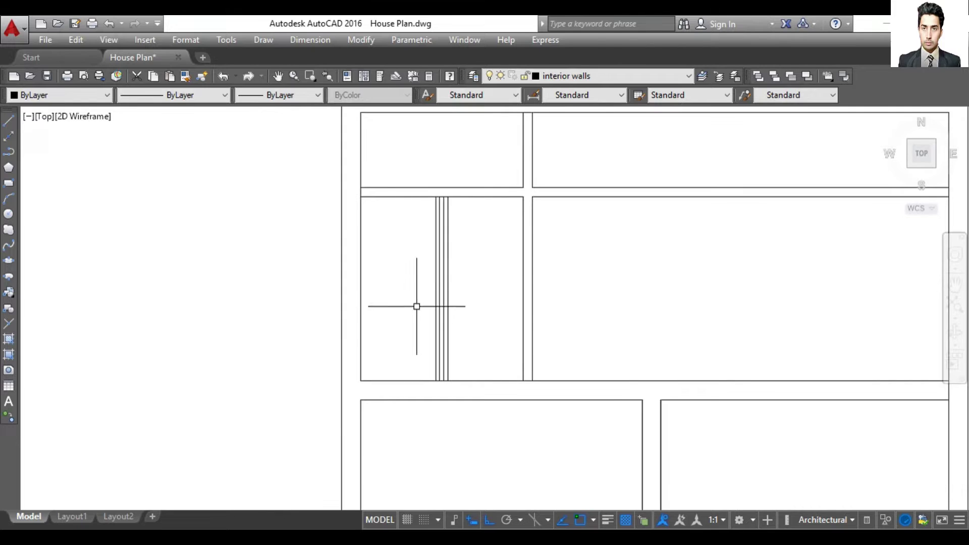
pyautogui.scroll(-2, 417, 363)
pyautogui.scroll(-4, 421, 379)
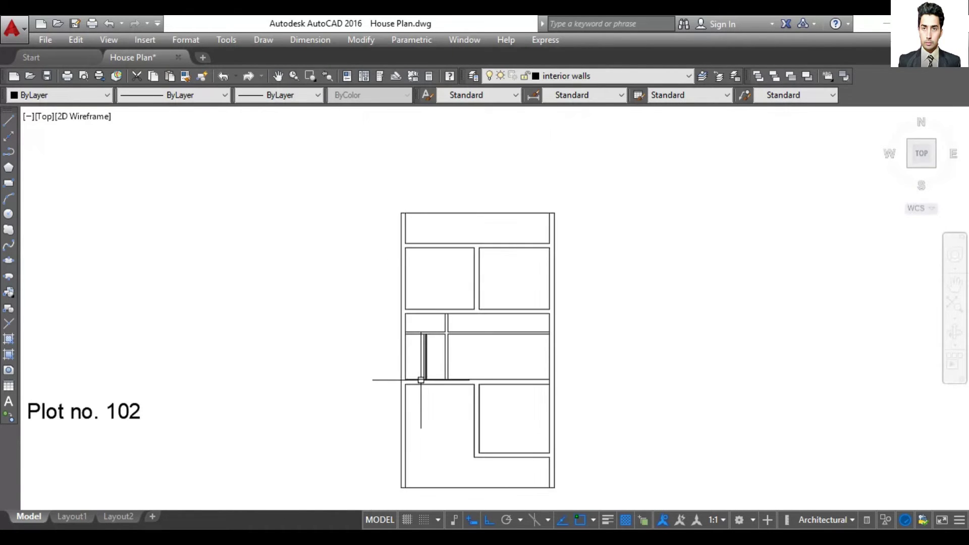
pyautogui.scroll(4, 420, 379)
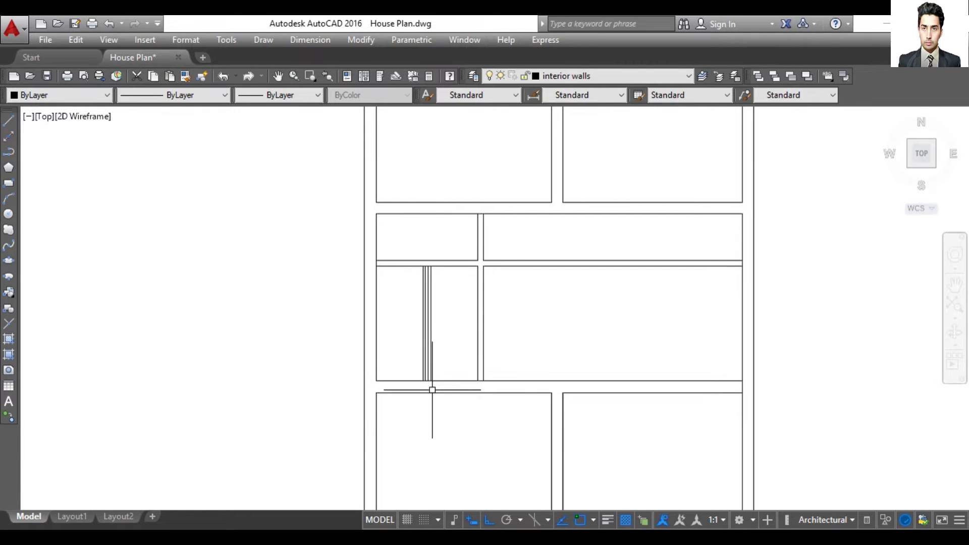
pyautogui.scroll(-2, 431, 441)
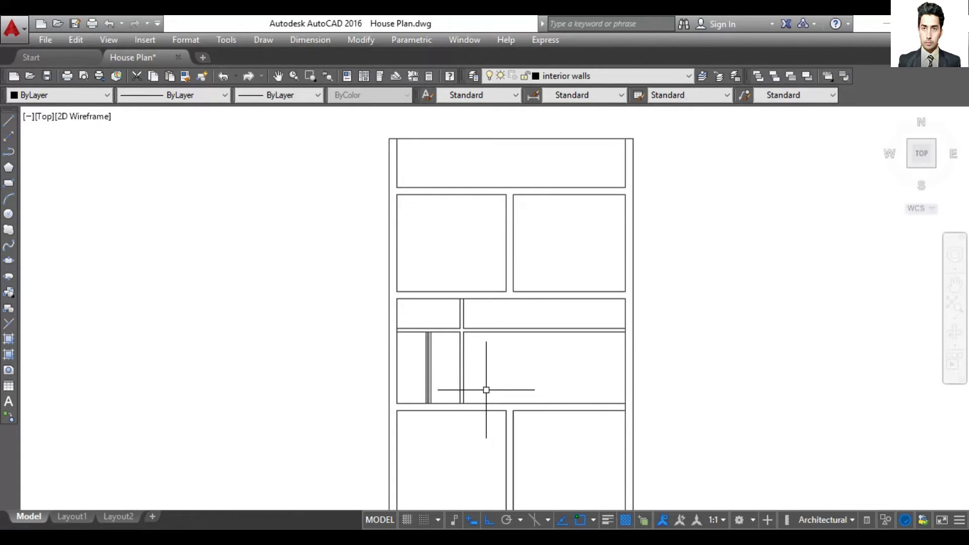
pyautogui.scroll(2, 458, 363)
pyautogui.scroll(-2, 458, 363)
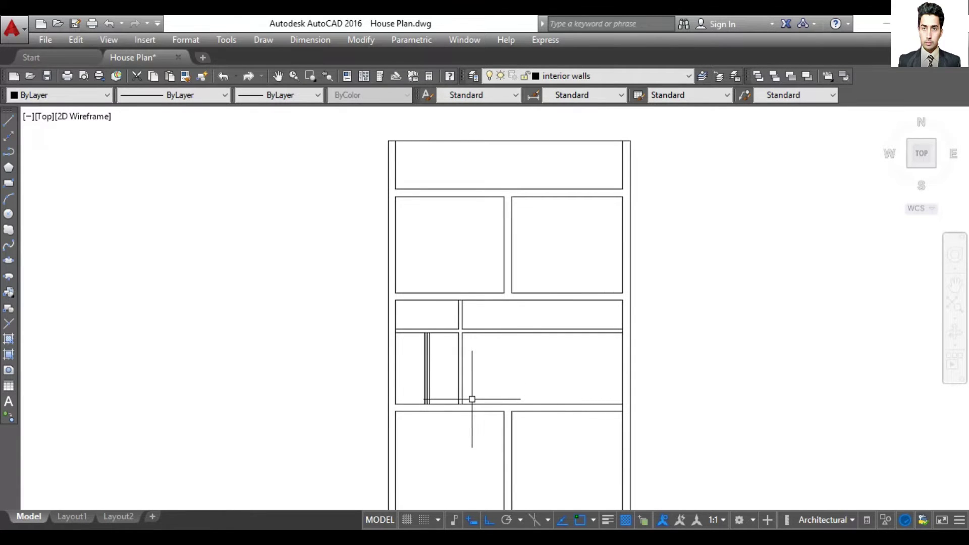
# Trim the three horizontal wall segments below the narrow wall, then select the leftover vertical line
pyautogui.write('ex')
pyautogui.press('Return')
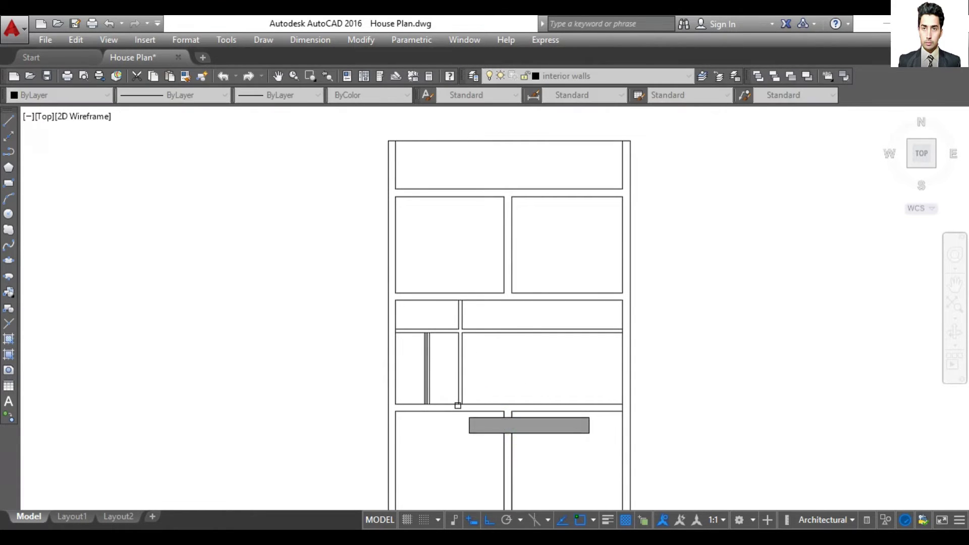
pyautogui.click(472, 404)
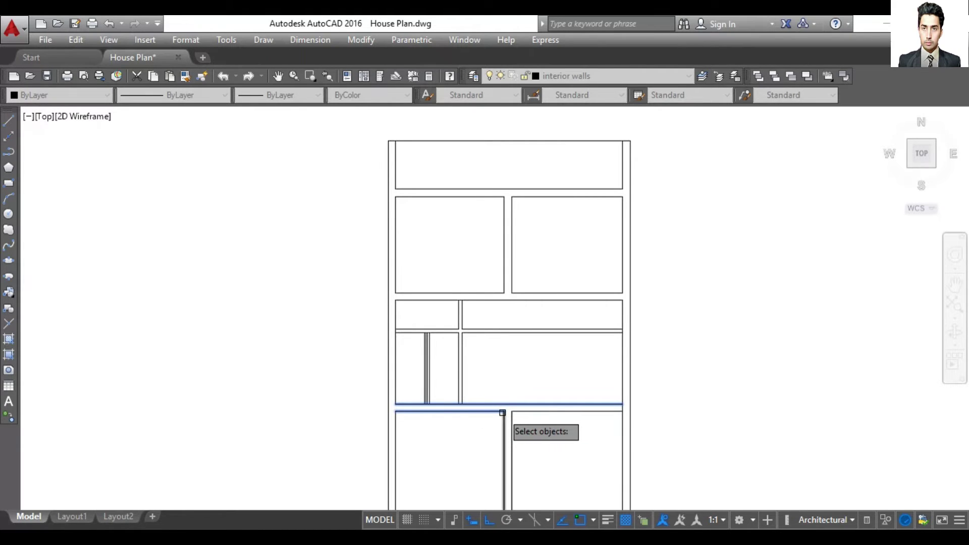
pyautogui.press('Return')
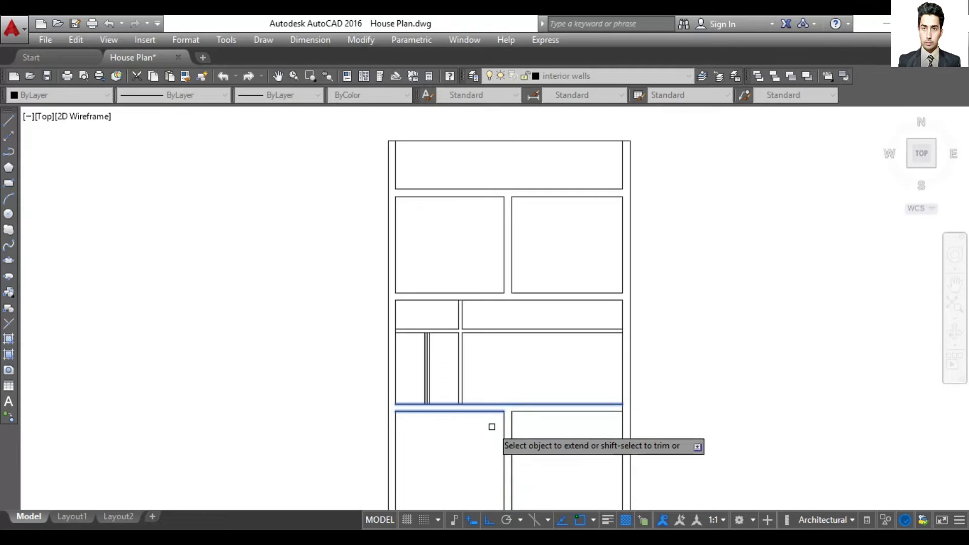
pyautogui.press('Escape')
pyautogui.write('TR')
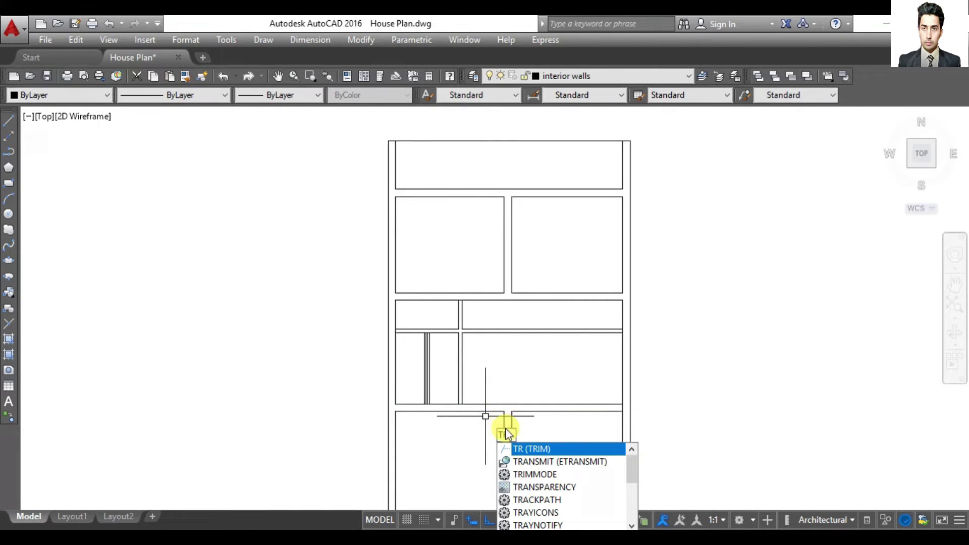
pyautogui.press('Return')
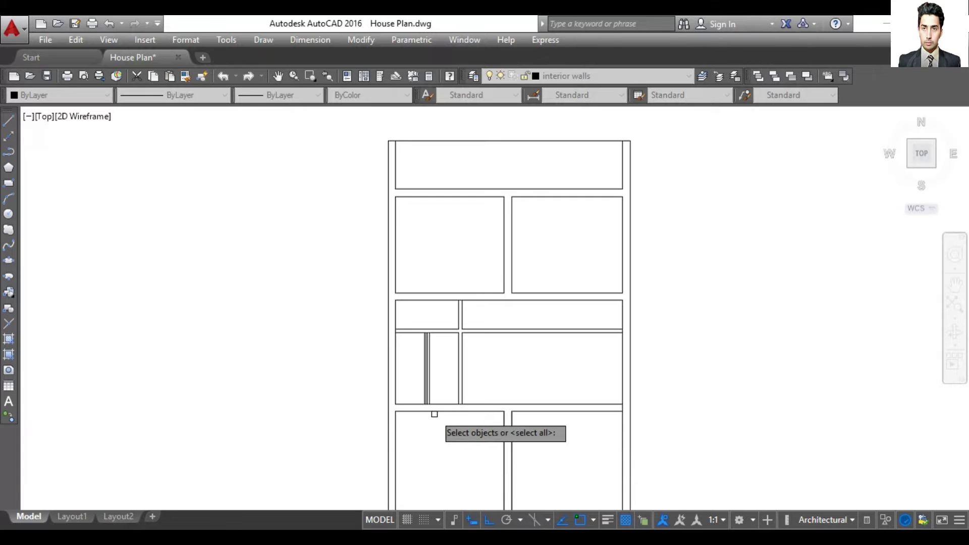
pyautogui.press('Return')
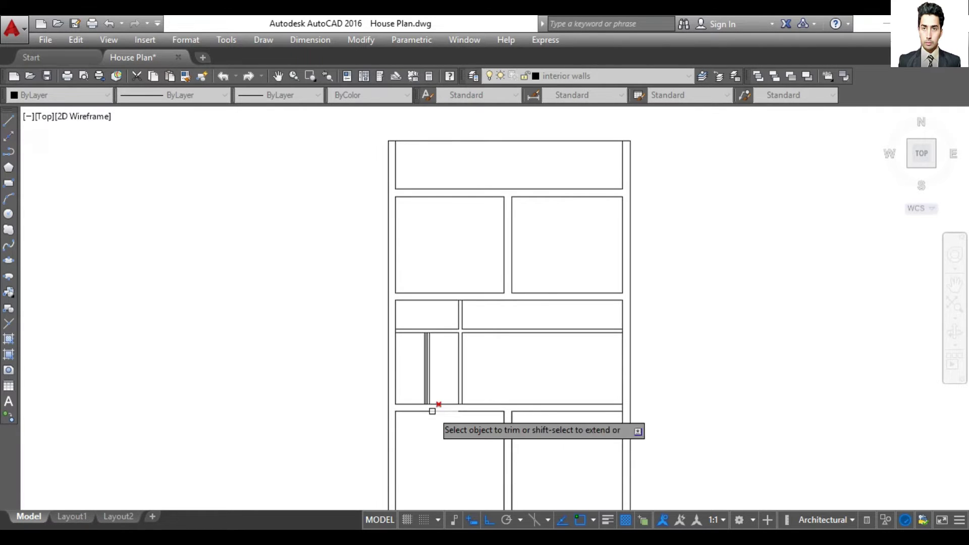
pyautogui.click(419, 409)
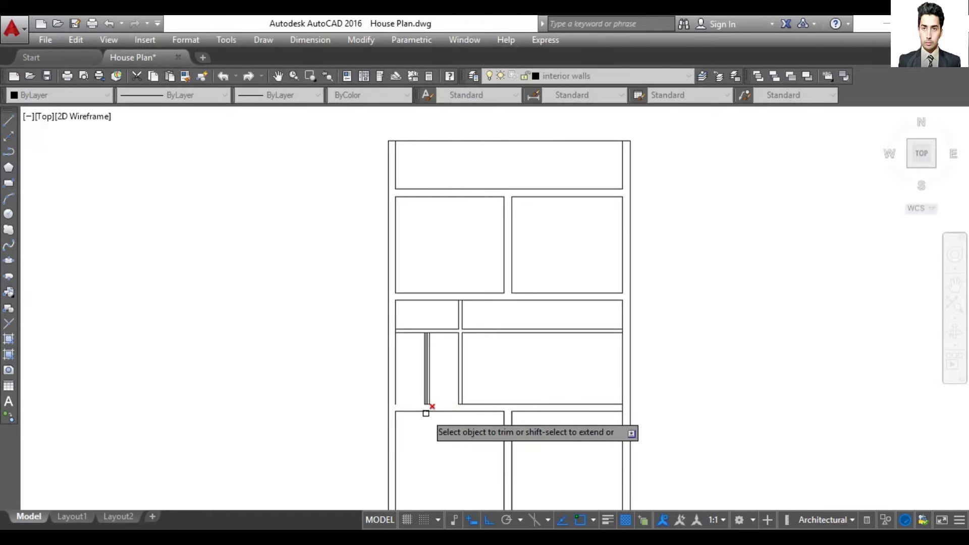
pyautogui.click(413, 411)
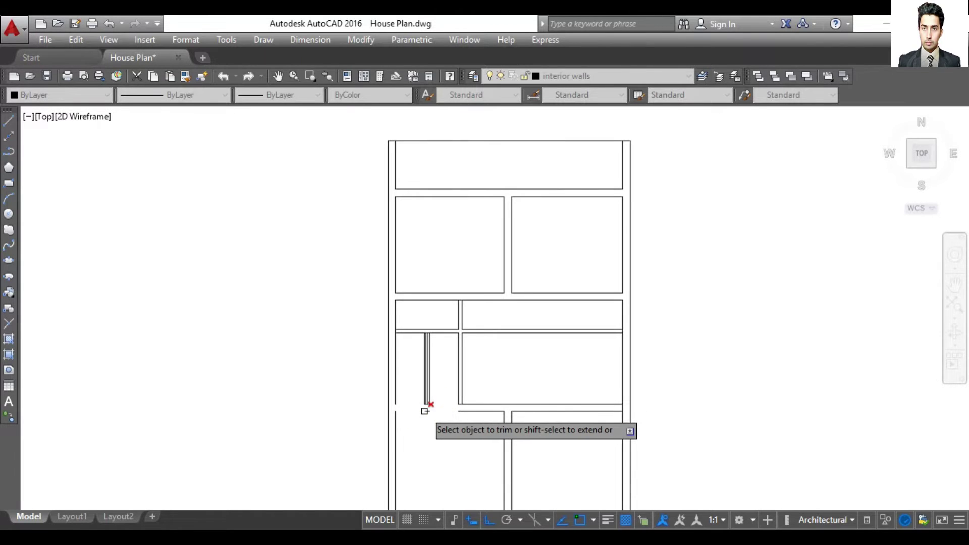
pyautogui.click(427, 409)
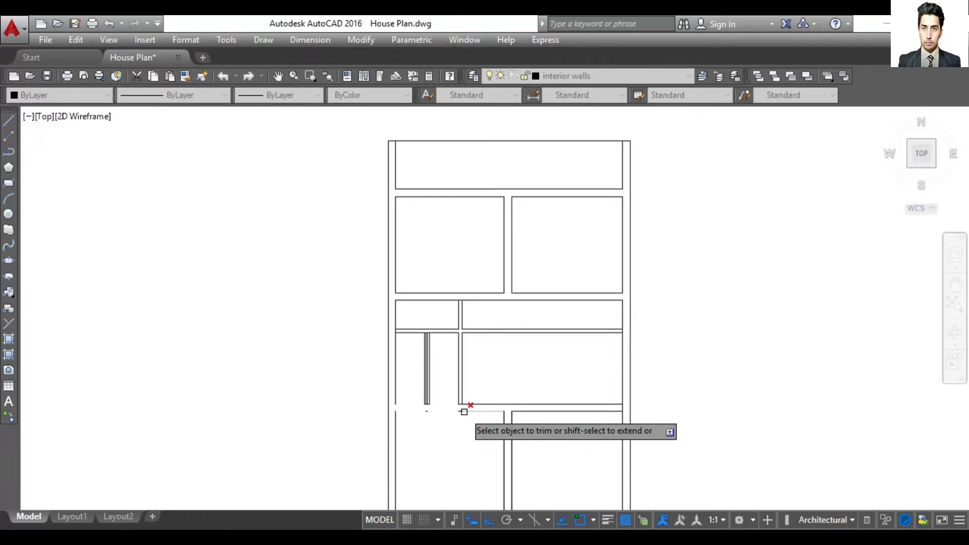
pyautogui.press('Escape')
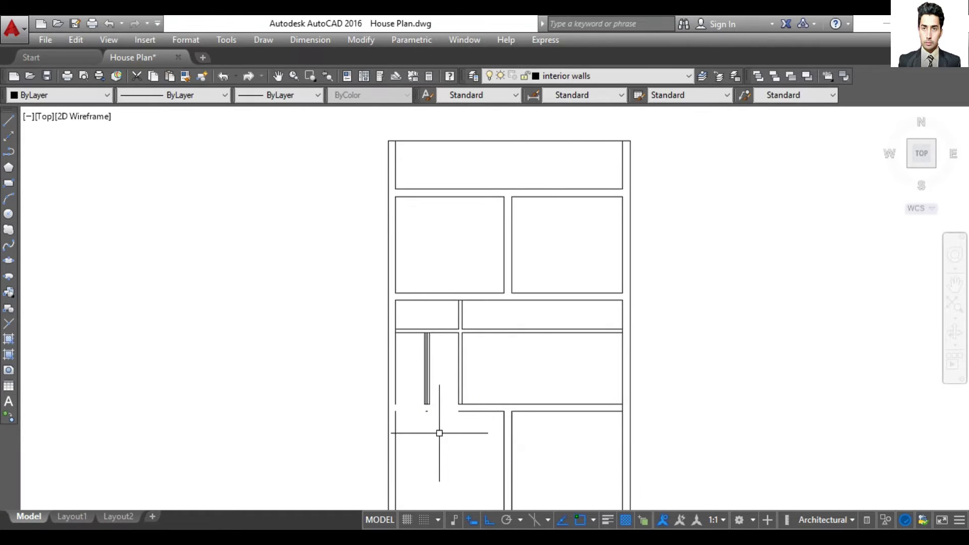
pyautogui.click(426, 412)
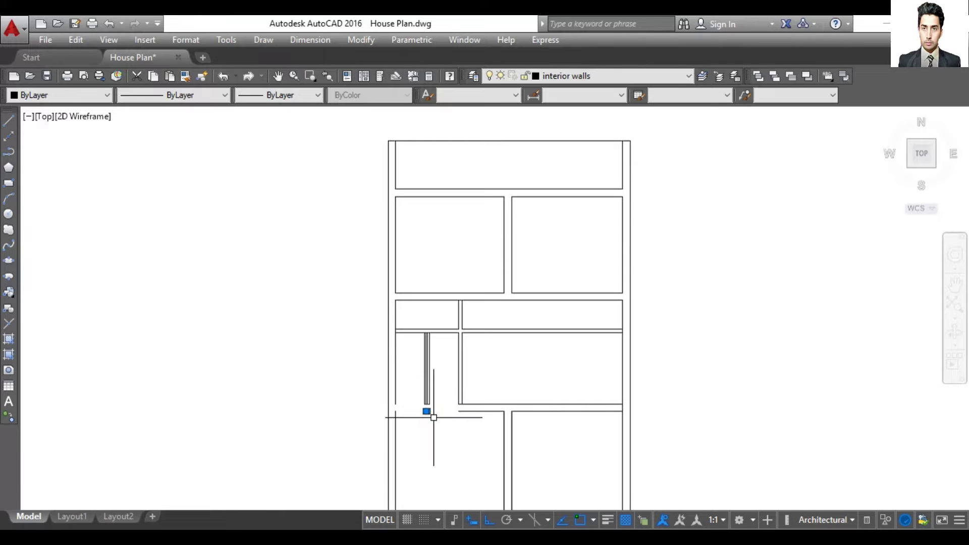
# Delete the selected leftover wall lines and draw short lines closing the trimmed wall ends
pyautogui.press('Delete')
pyautogui.write('L')
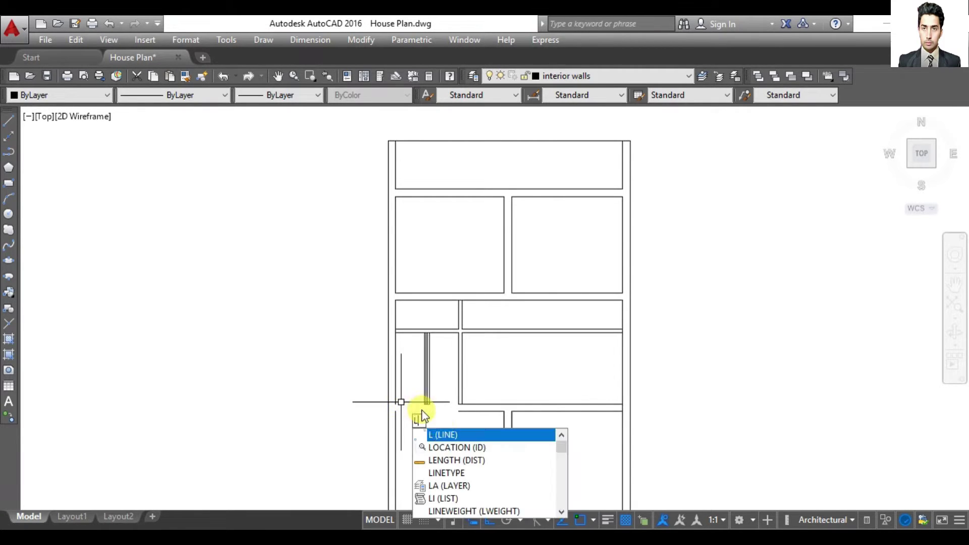
pyautogui.press('Return')
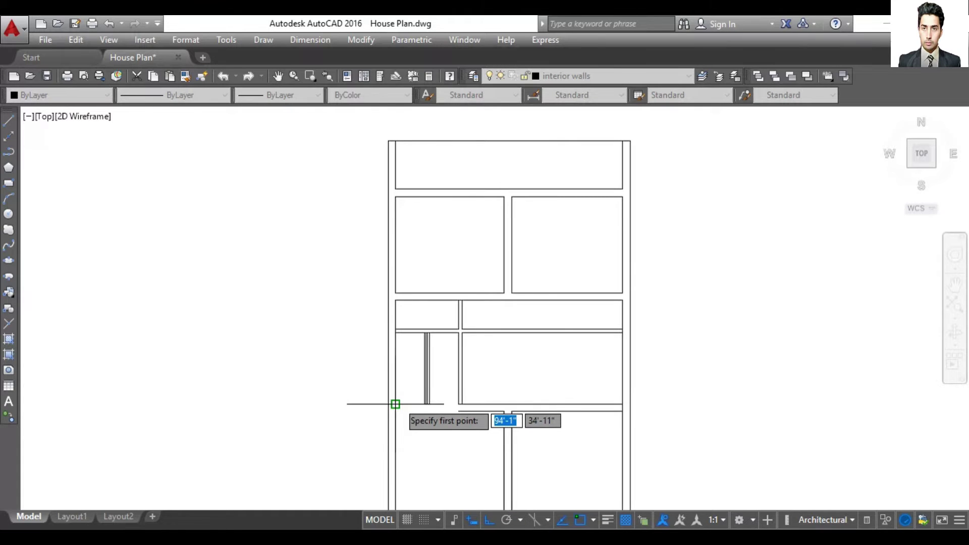
pyautogui.click(395, 404)
pyautogui.press('Escape')
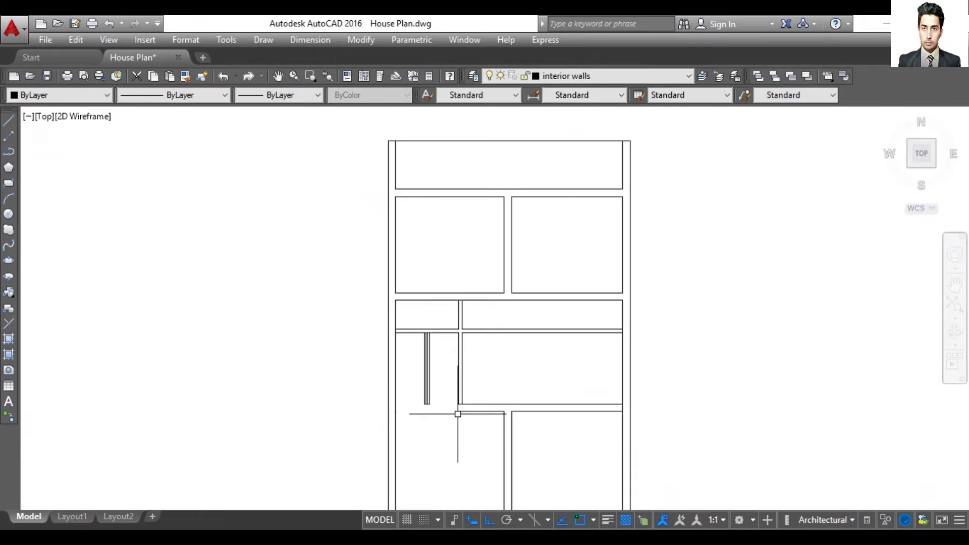
pyautogui.write('l')
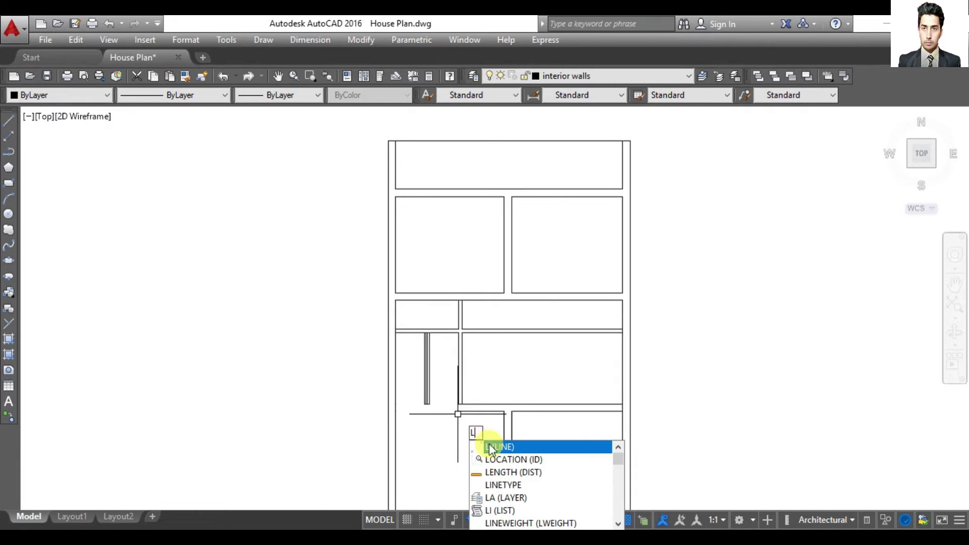
pyautogui.press('Return')
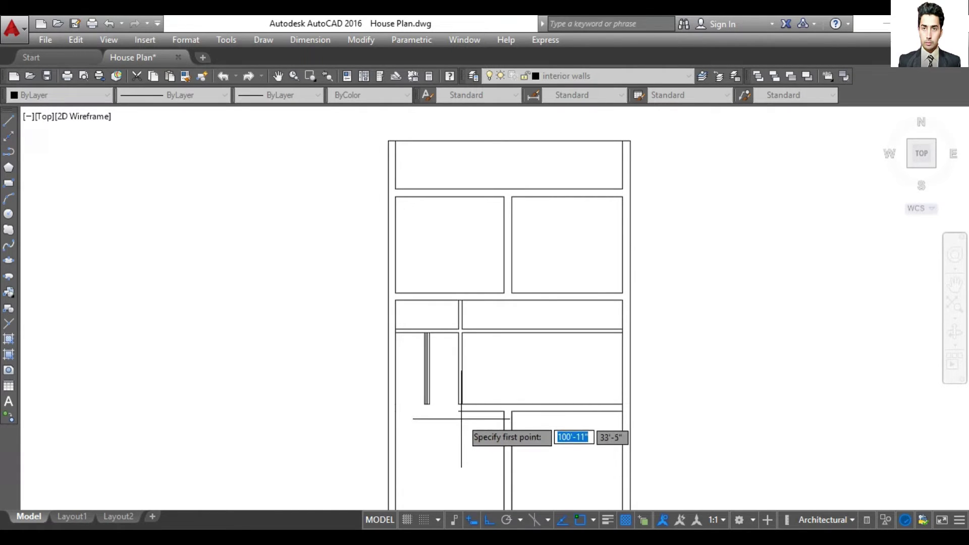
pyautogui.click(458, 410)
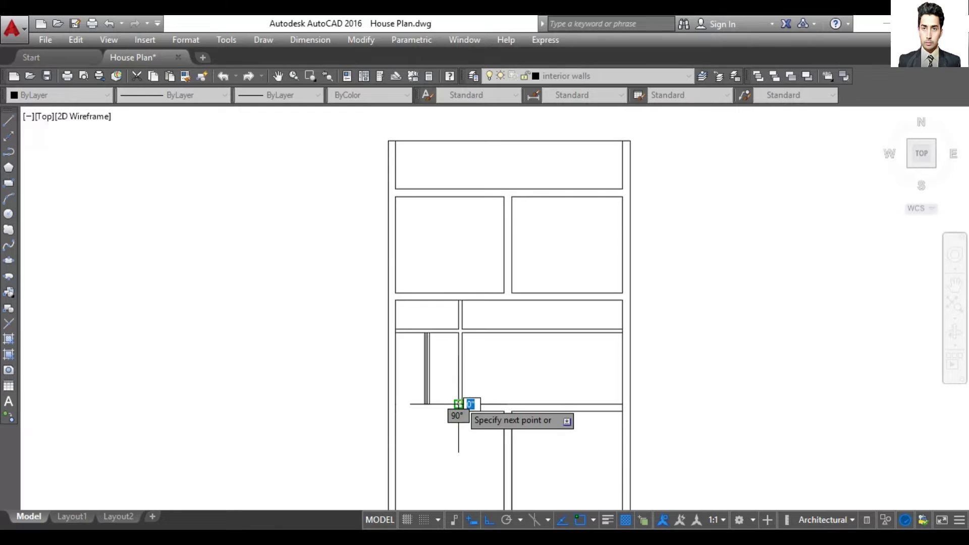
pyautogui.press('Escape')
pyautogui.scroll(2, 467, 417)
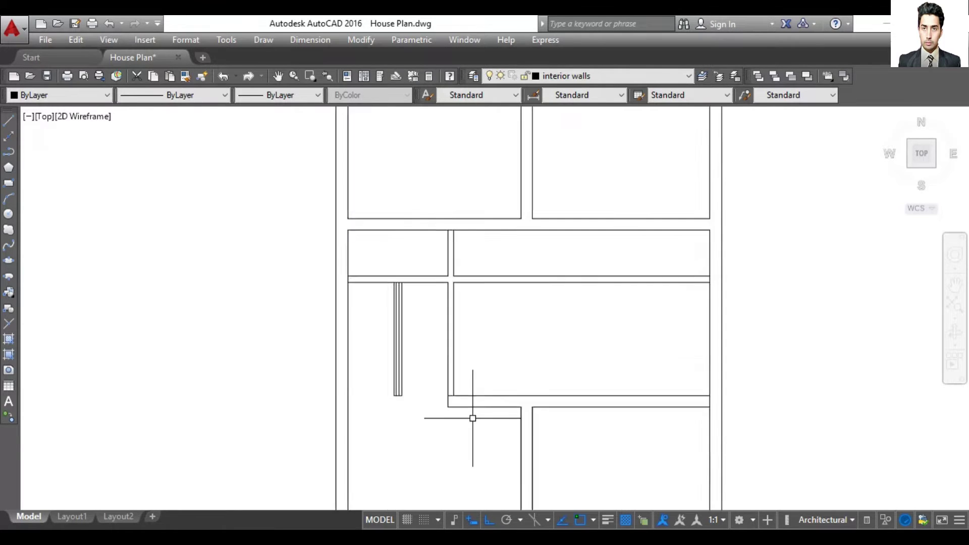
pyautogui.scroll(4, 472, 417)
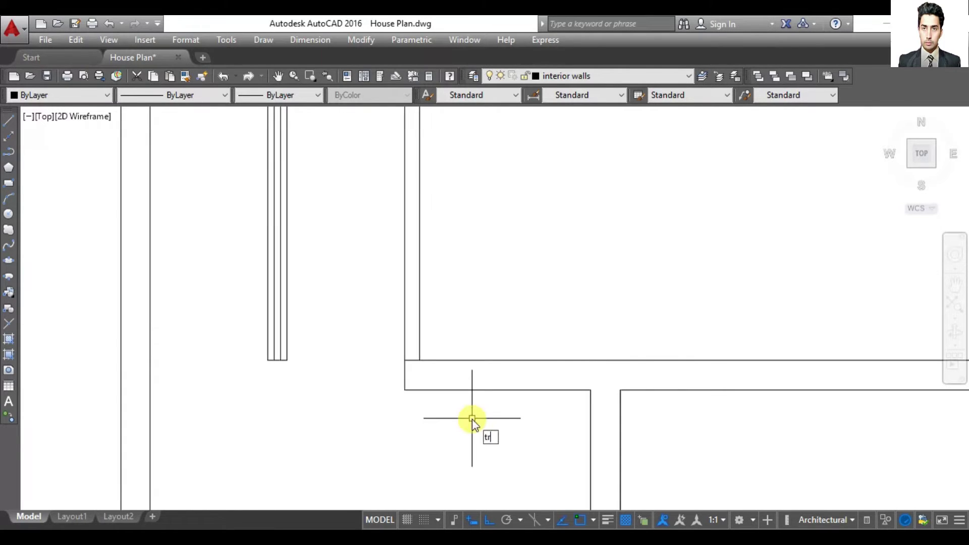
pyautogui.press('Return')
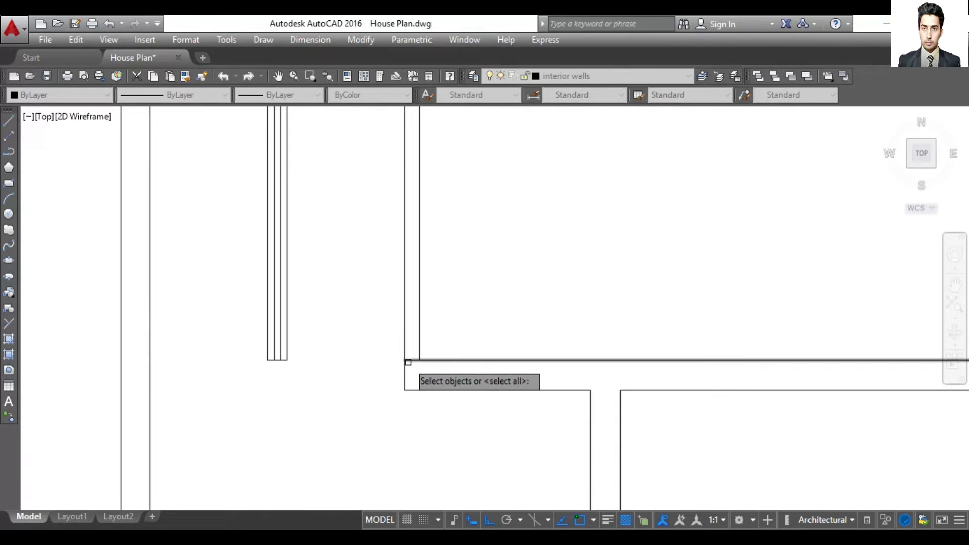
pyautogui.press('Return')
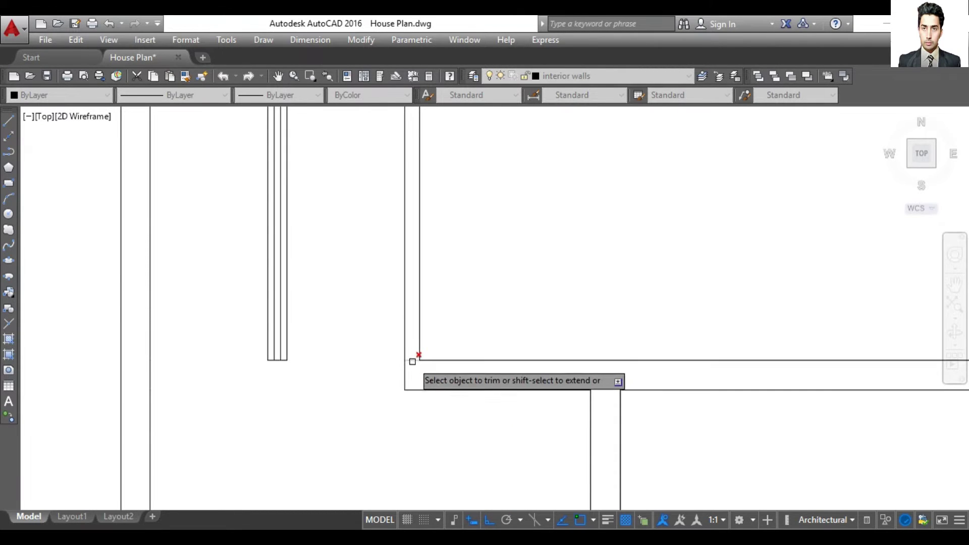
pyautogui.scroll(-3, 400, 411)
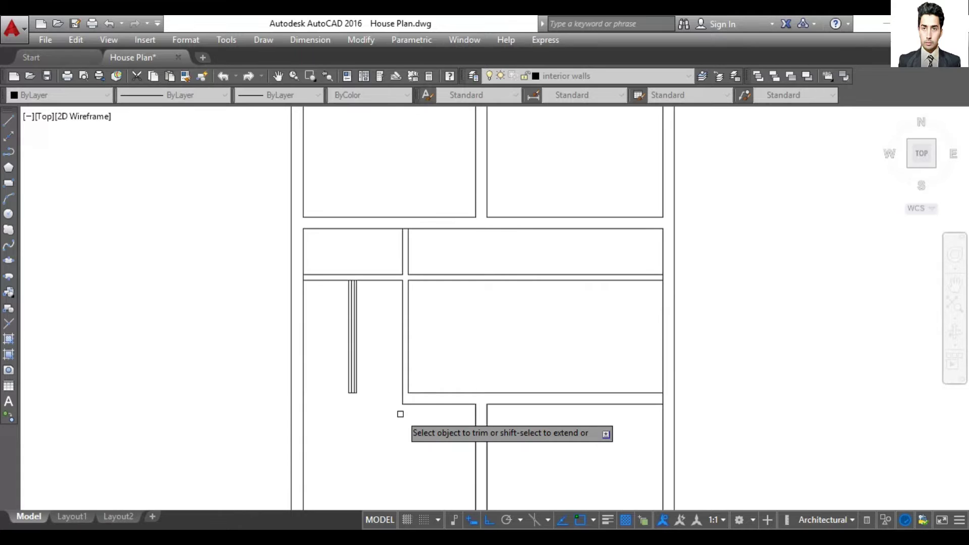
pyautogui.click(407, 228)
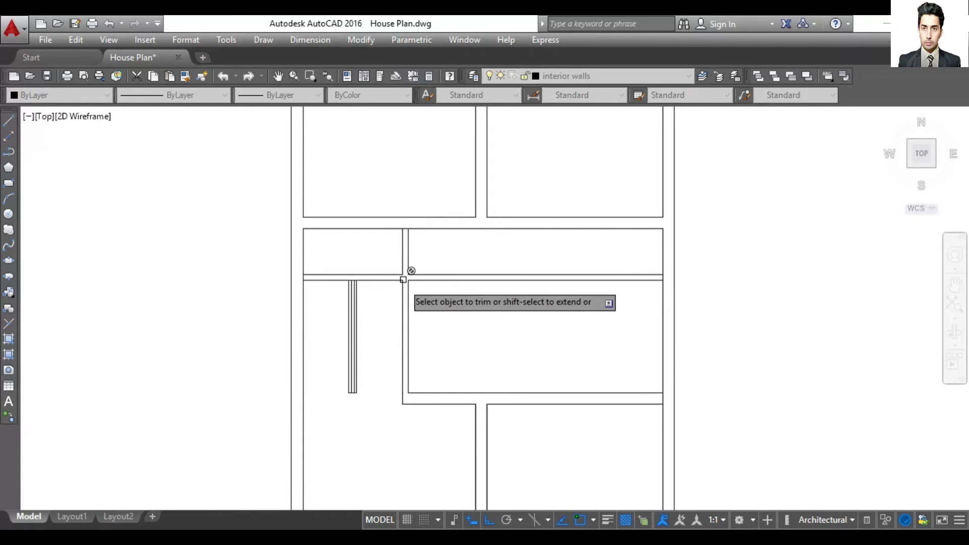
pyautogui.scroll(2, 384, 354)
pyautogui.scroll(2, 359, 389)
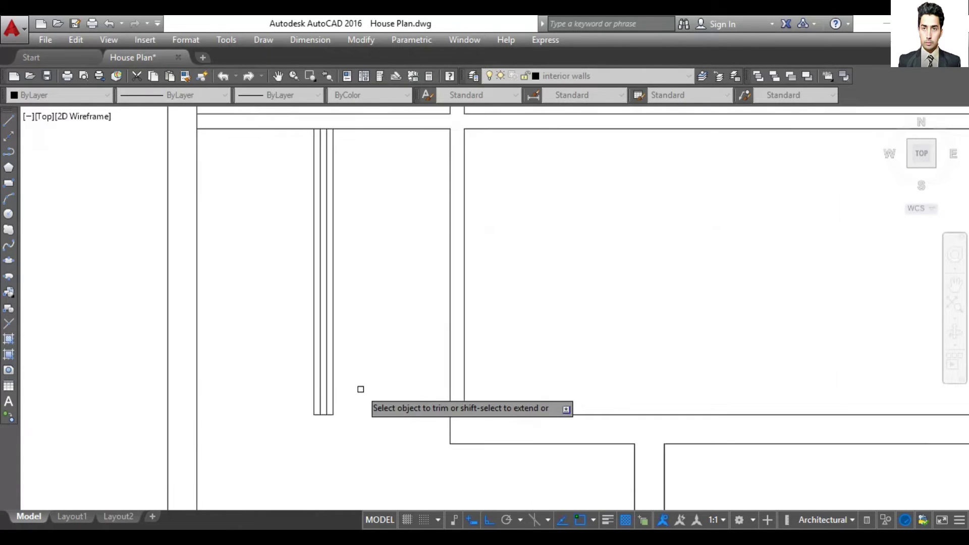
pyautogui.scroll(-2, 344, 404)
pyautogui.scroll(3, 302, 505)
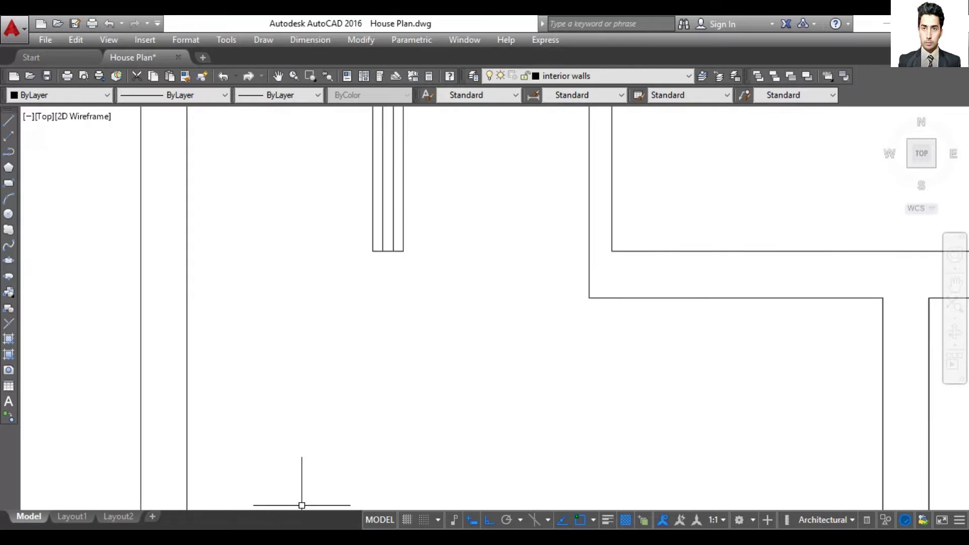
pyautogui.scroll(-2, 302, 505)
pyautogui.write('L')
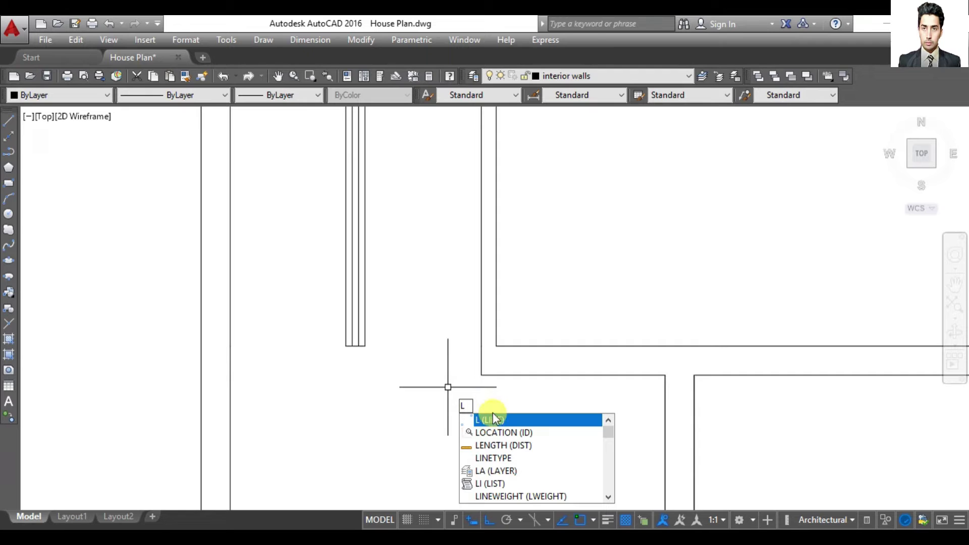
# Draw a horizontal line from the stair strip's bottom corner left to the inner wall
pyautogui.click(493, 420)
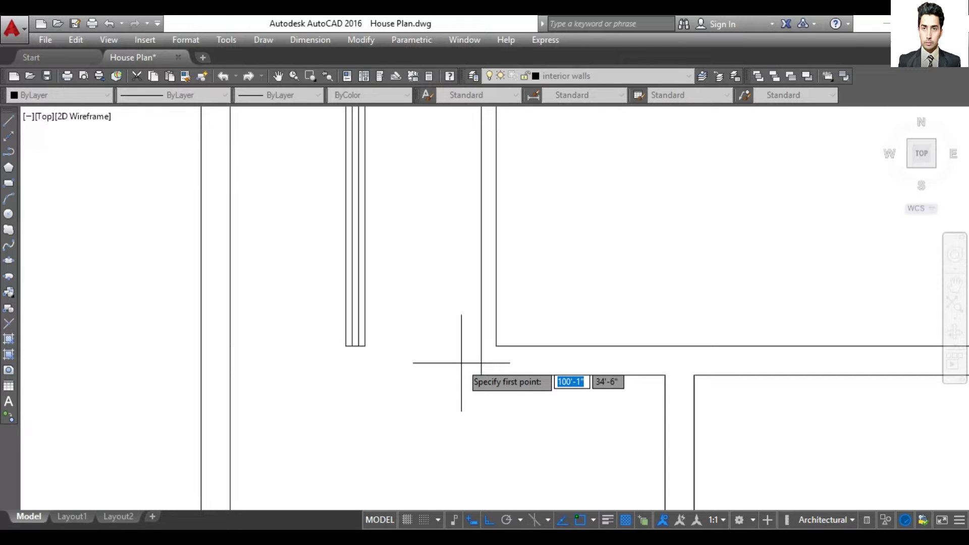
pyautogui.press('Escape')
pyautogui.scroll(4, 277, 283)
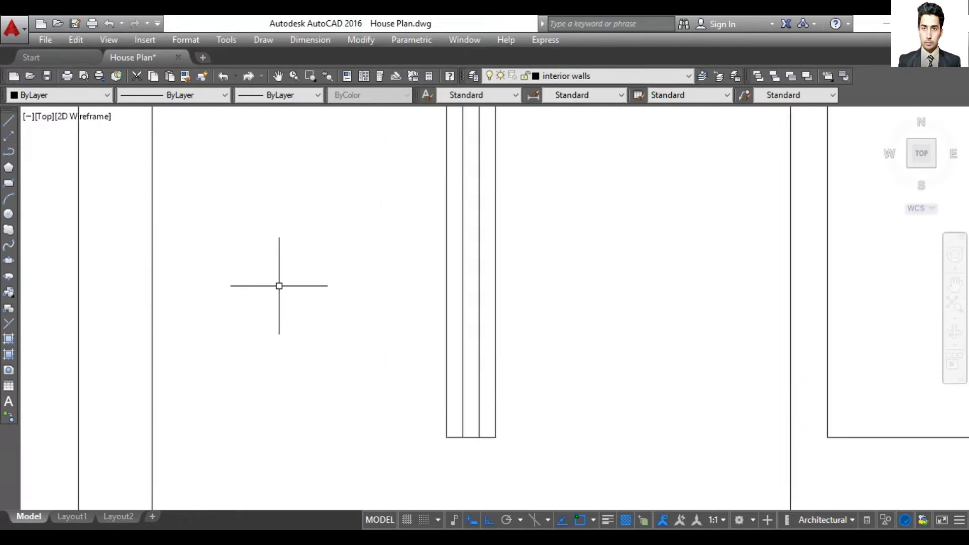
pyautogui.scroll(-6, 279, 286)
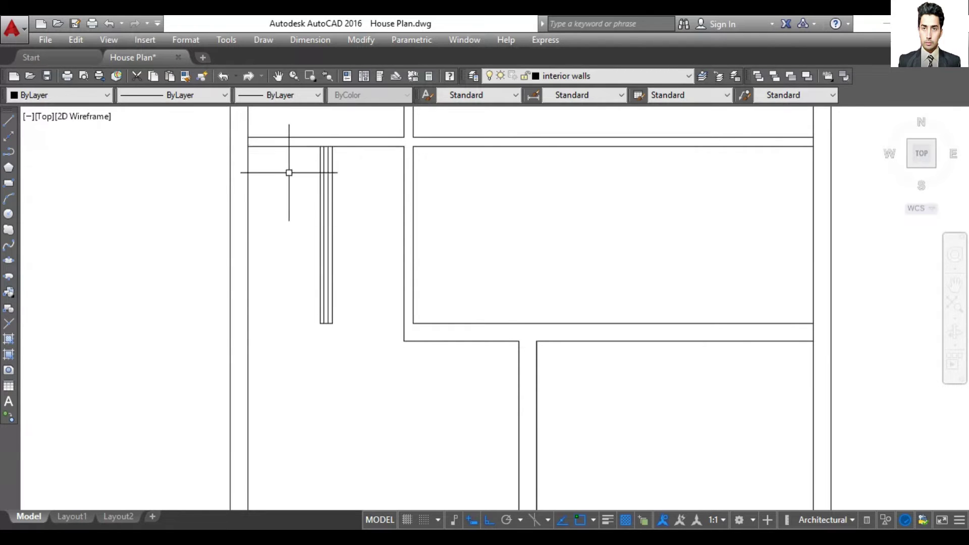
pyautogui.scroll(2, 292, 295)
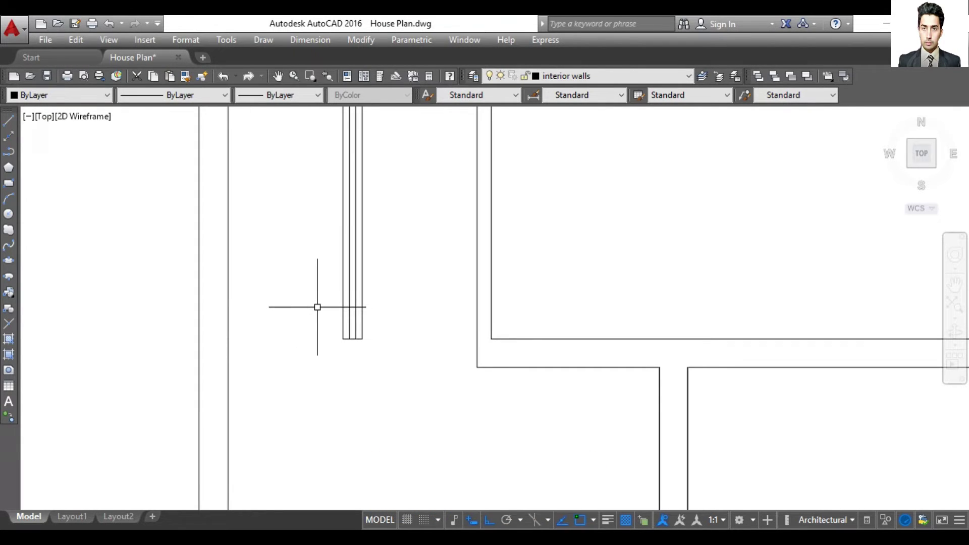
pyautogui.click(357, 340)
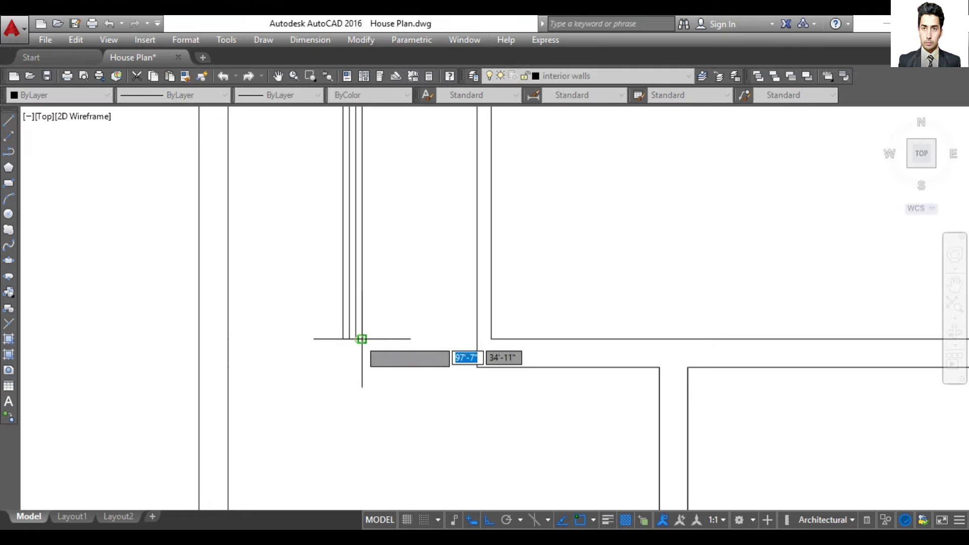
pyautogui.click(343, 338)
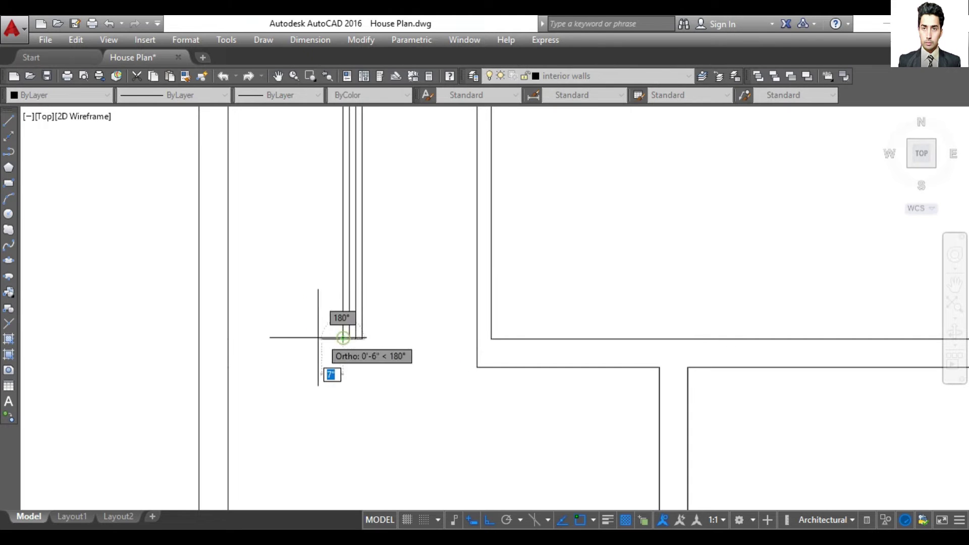
pyautogui.click(228, 339)
pyautogui.press('Return')
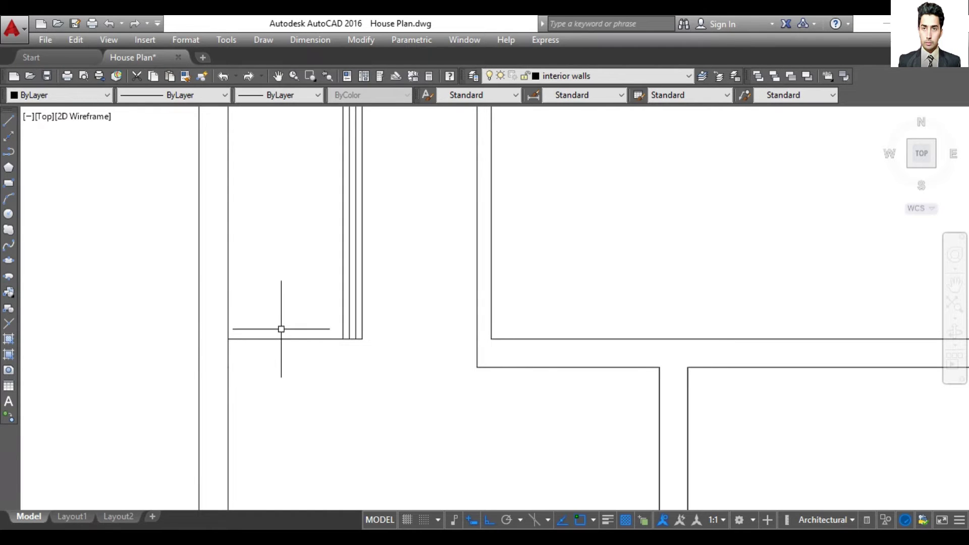
# Offset the stairwell base line 8" upward to form a double-line wall
pyautogui.write('Offset')
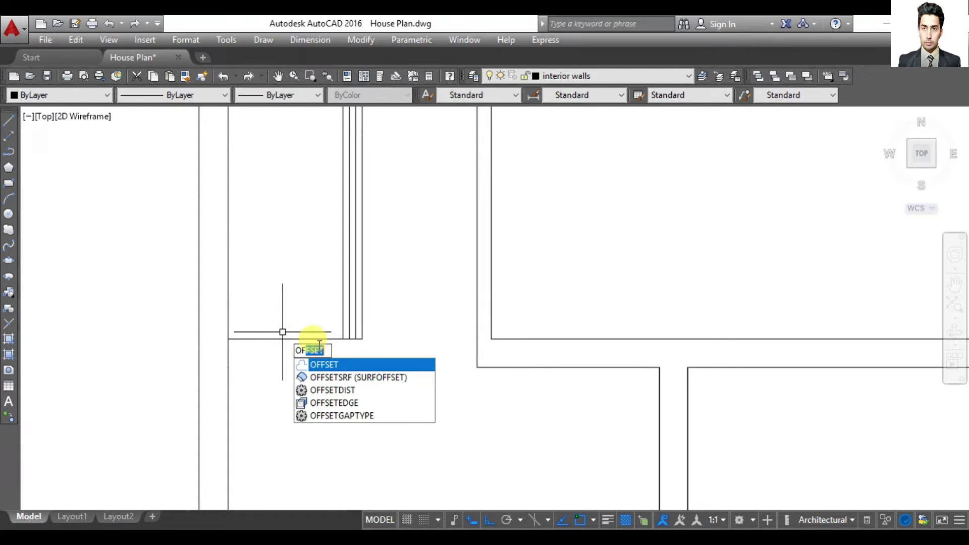
pyautogui.press('Return')
pyautogui.press('Return')
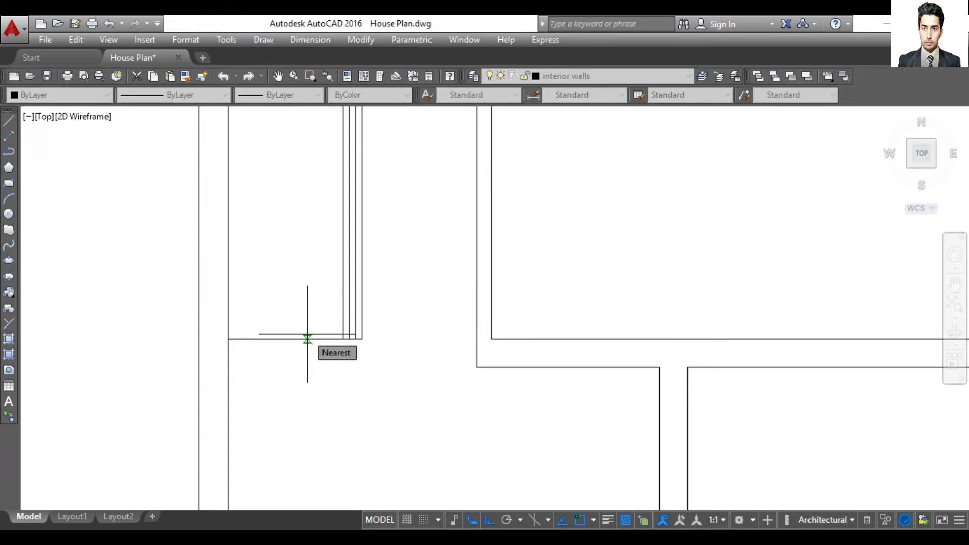
pyautogui.write('8')
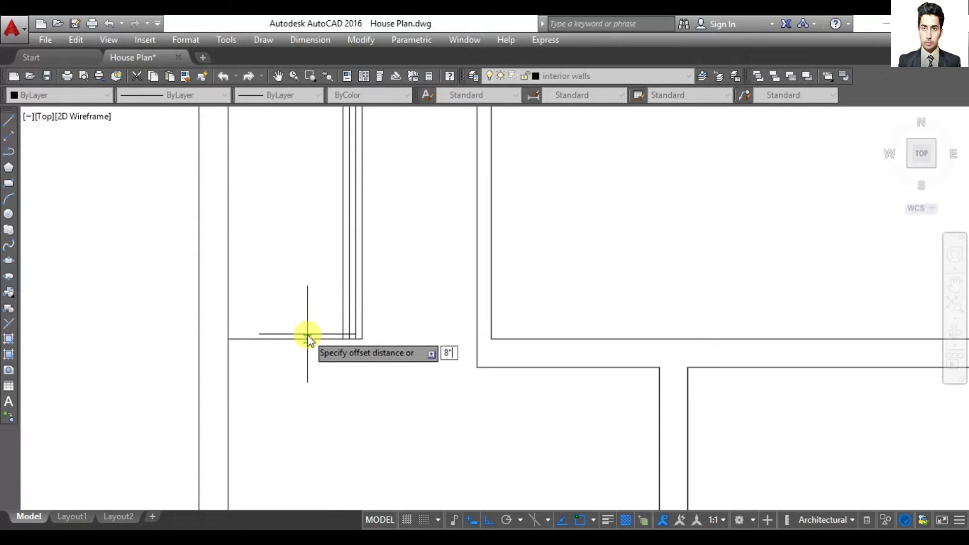
pyautogui.press('Return')
pyautogui.click(293, 339)
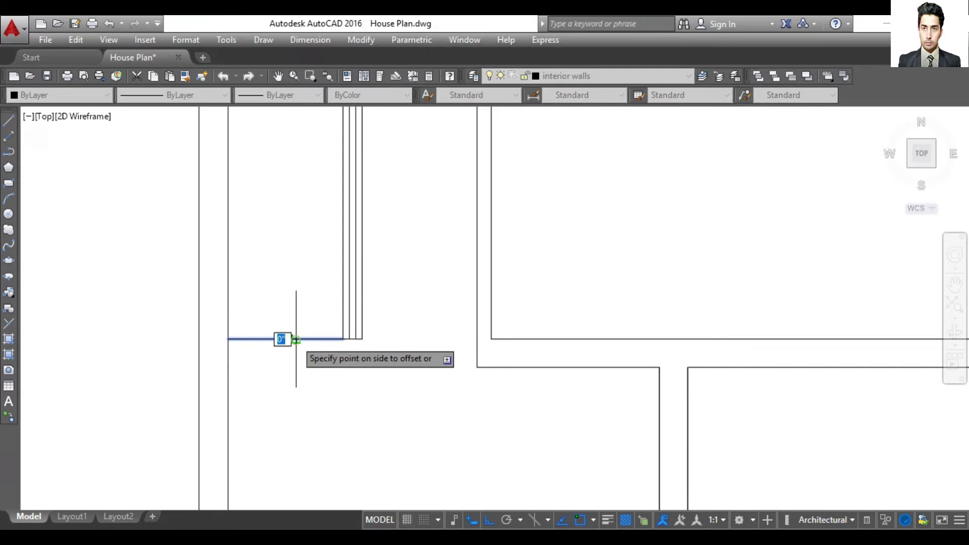
pyautogui.click(289, 220)
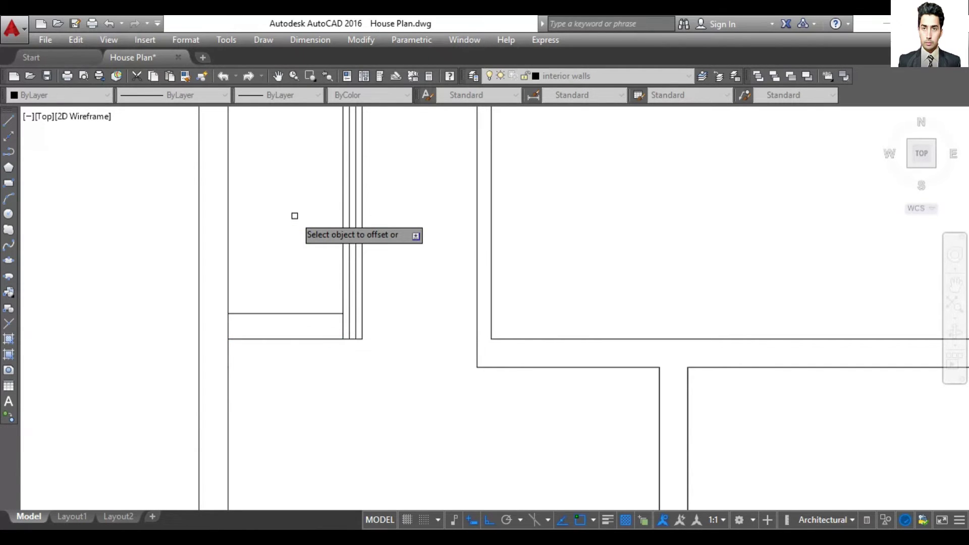
# End the offset, then start and cancel another offset
pyautogui.press('Escape')
pyautogui.write('O')
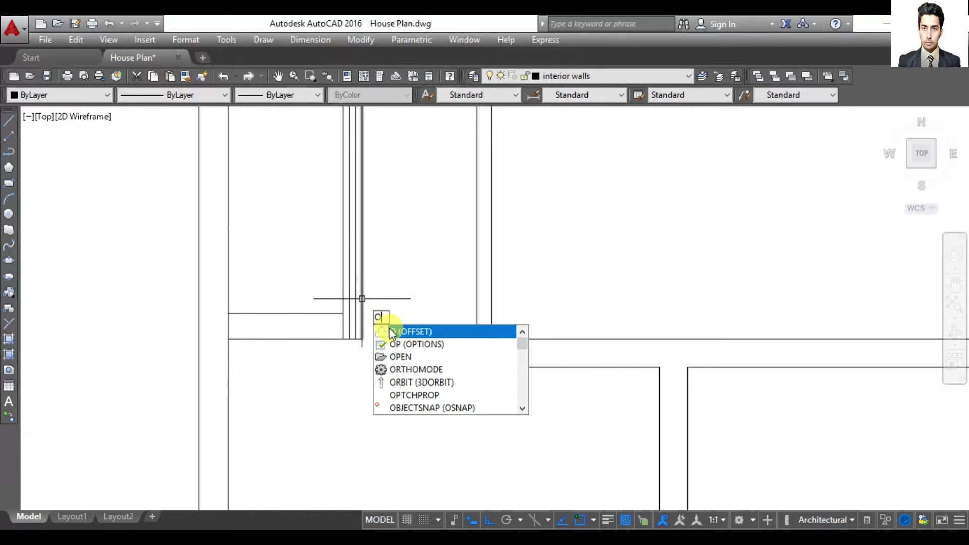
pyautogui.click(398, 336)
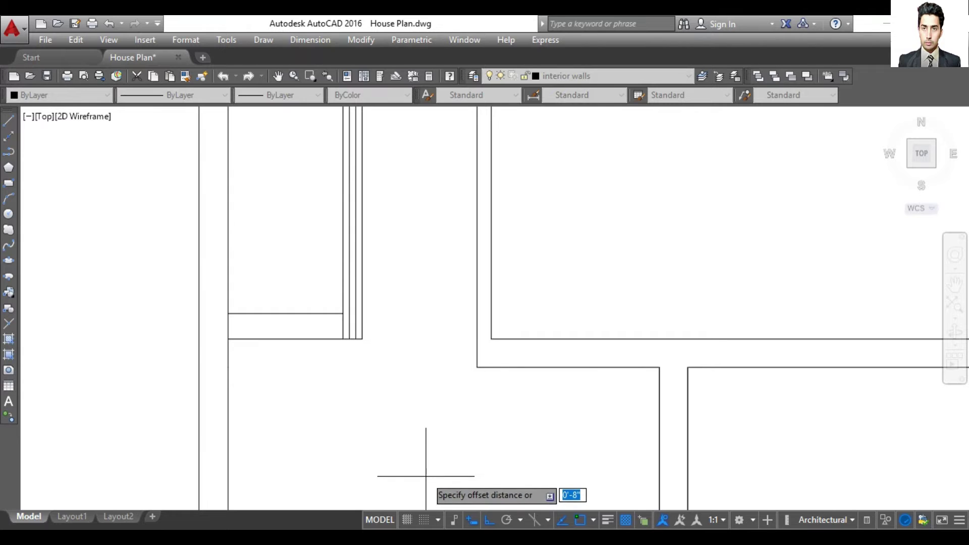
pyautogui.click(246, 78)
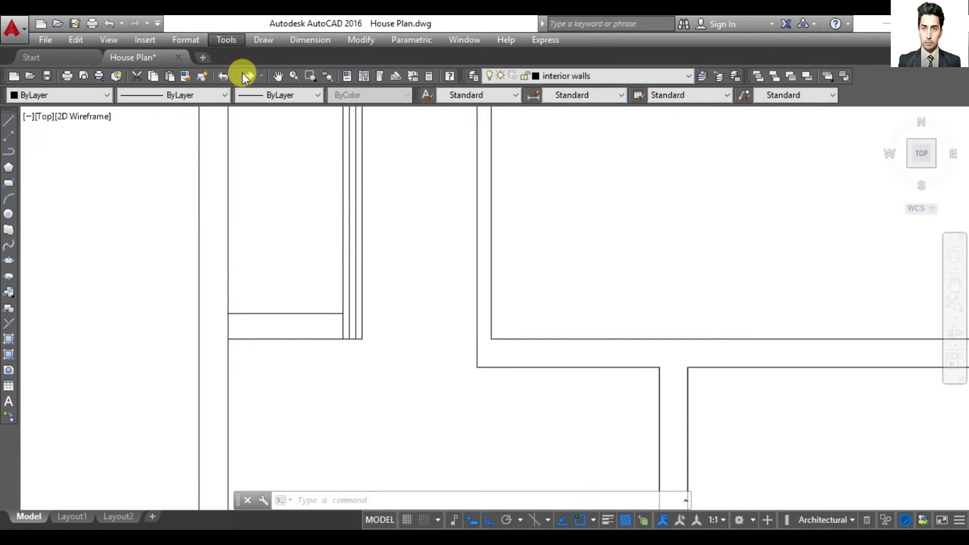
# Dismiss the Tools menu and stray selections, then restart OFFSET with an 8" distance
pyautogui.click(237, 40)
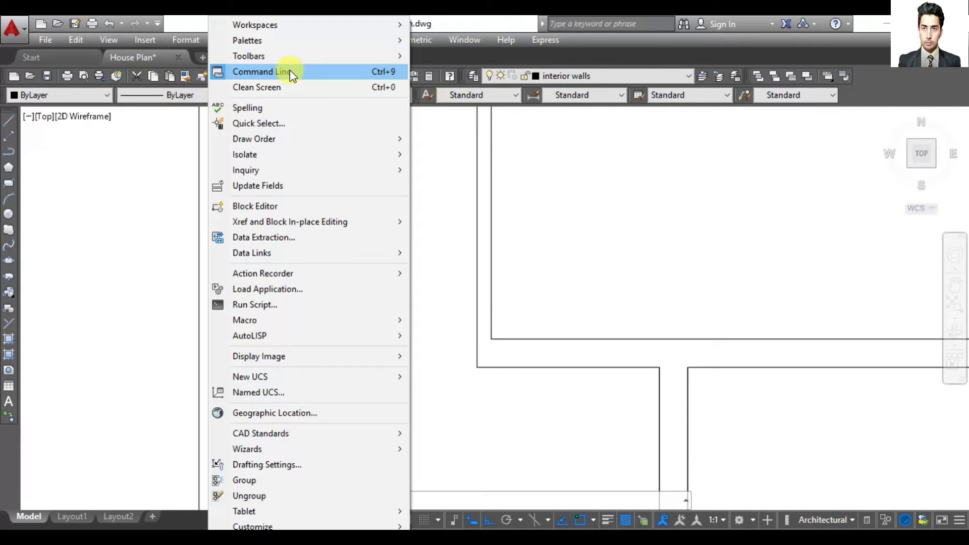
pyautogui.click(176, 148)
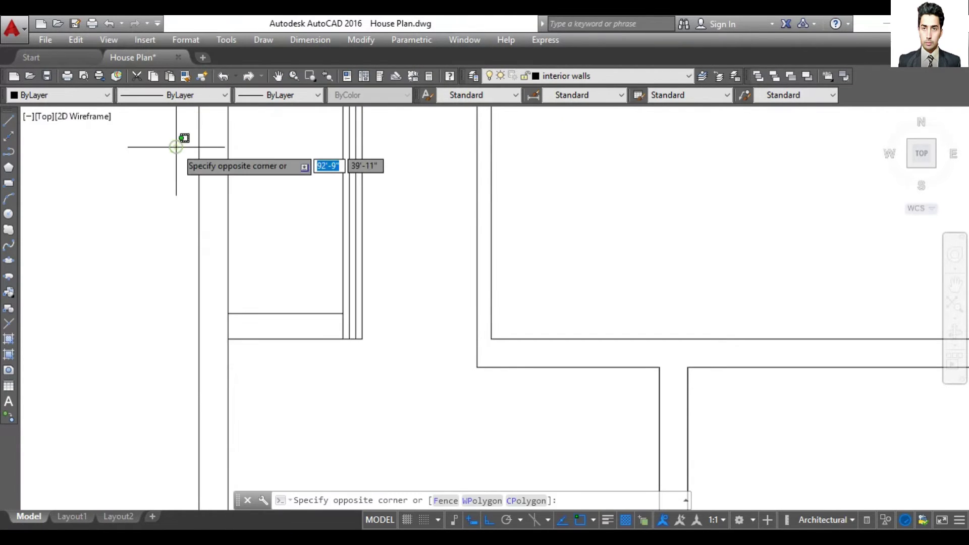
pyautogui.press('Escape')
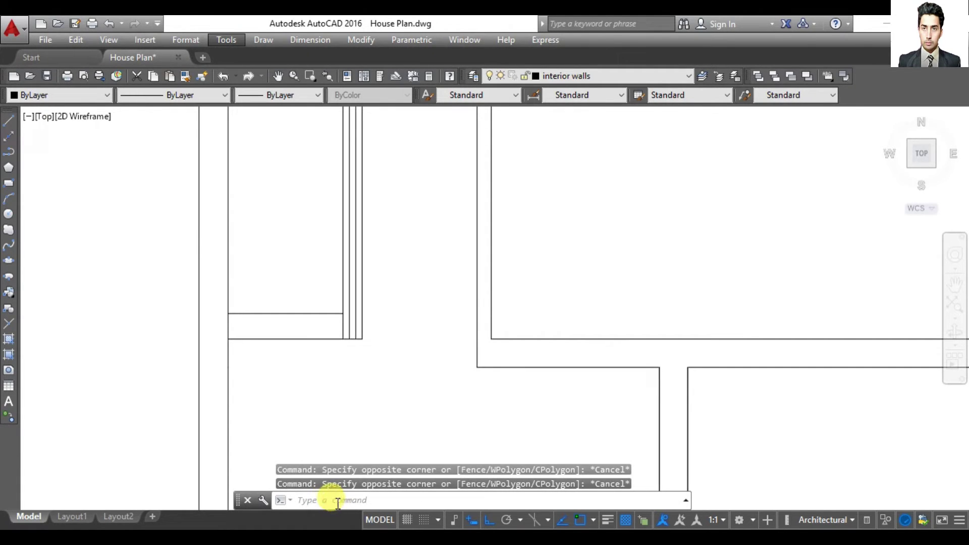
pyautogui.click(276, 314)
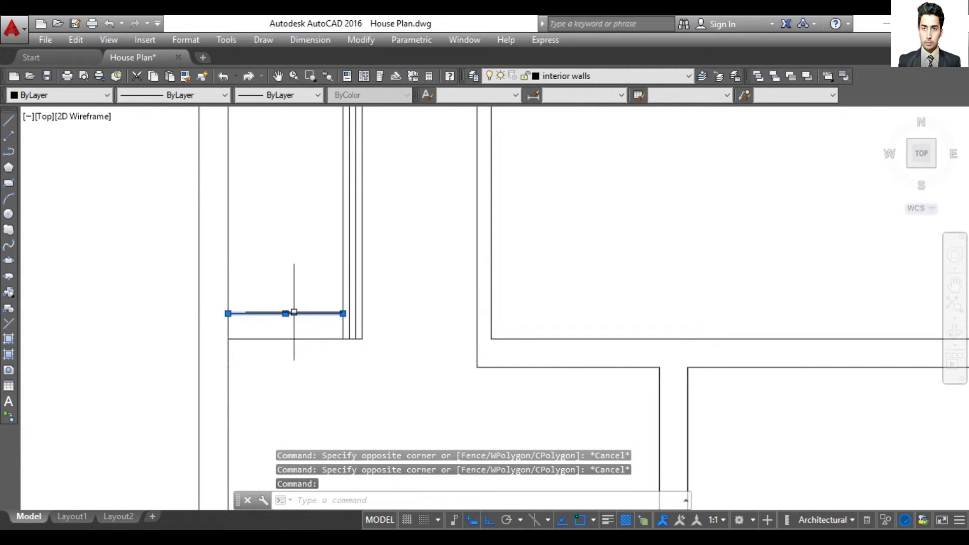
pyautogui.press('Escape')
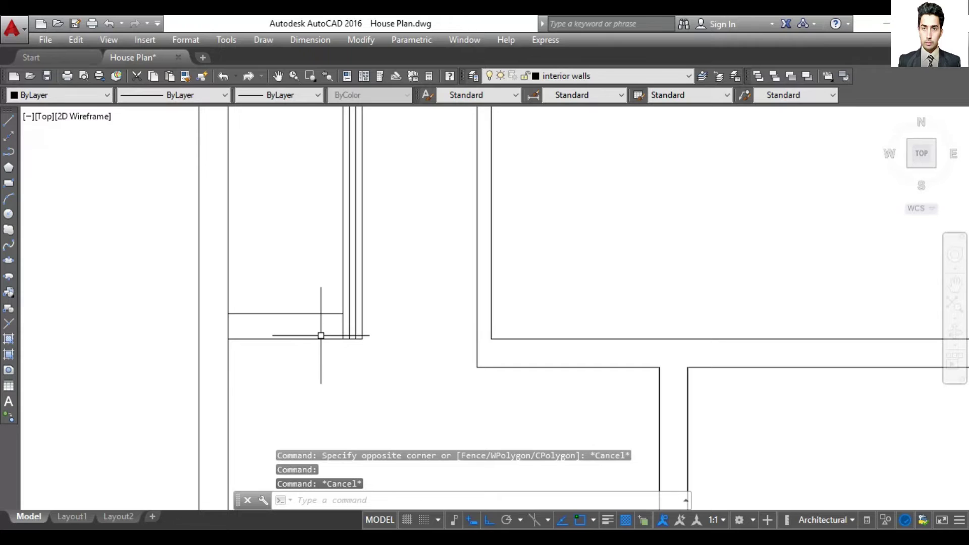
pyautogui.write('O')
pyautogui.press('Return')
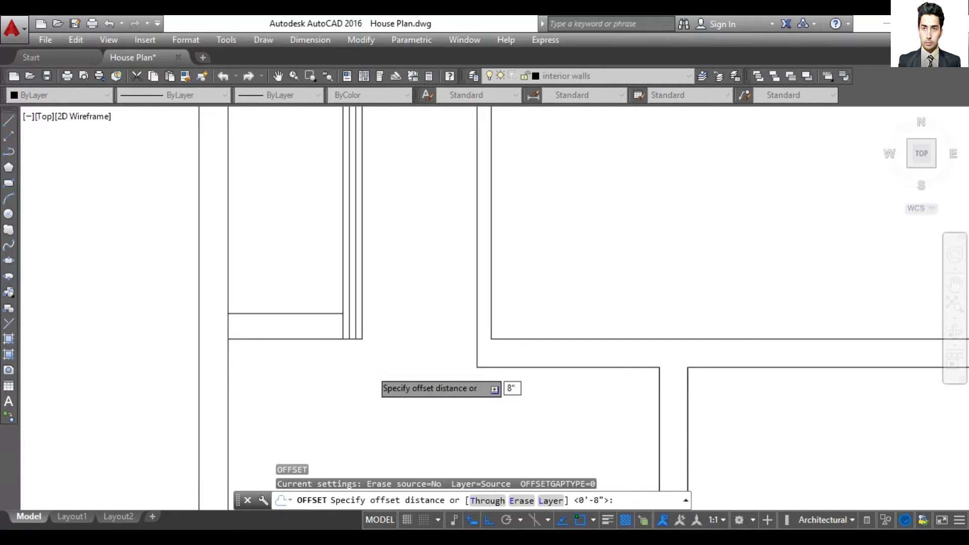
# Offset the upper stairwell line by 8" with Multiple, stacking four tread lines upward
pyautogui.press('Return')
pyautogui.click(276, 313)
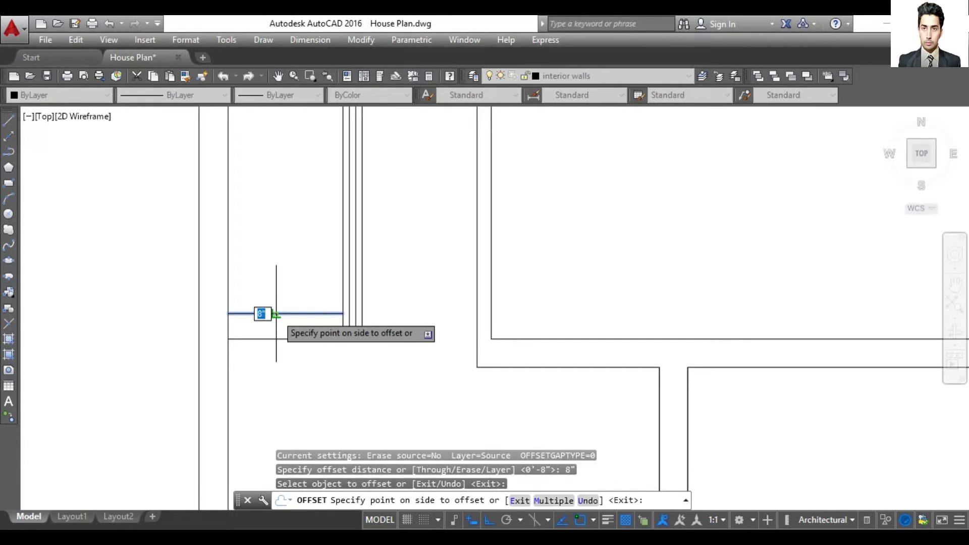
pyautogui.click(548, 503)
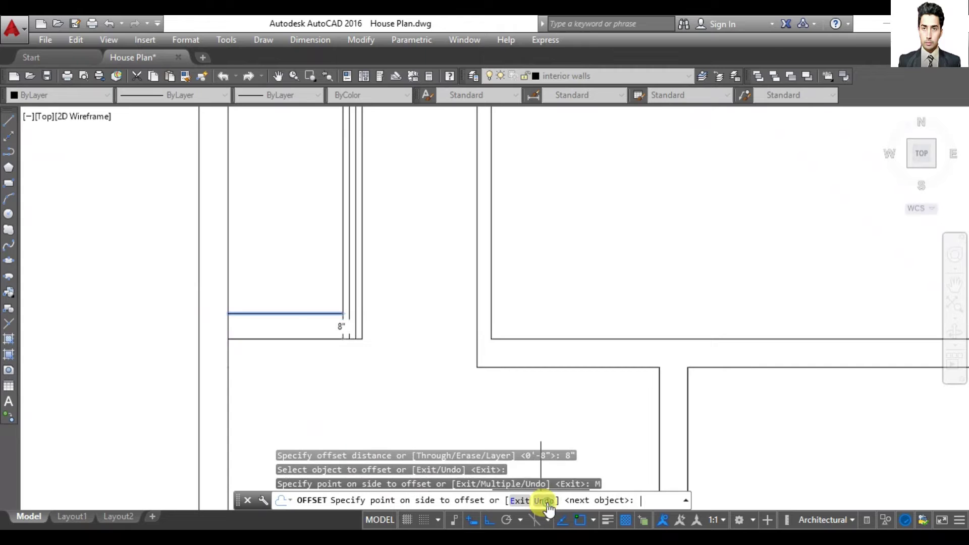
pyautogui.click(284, 174)
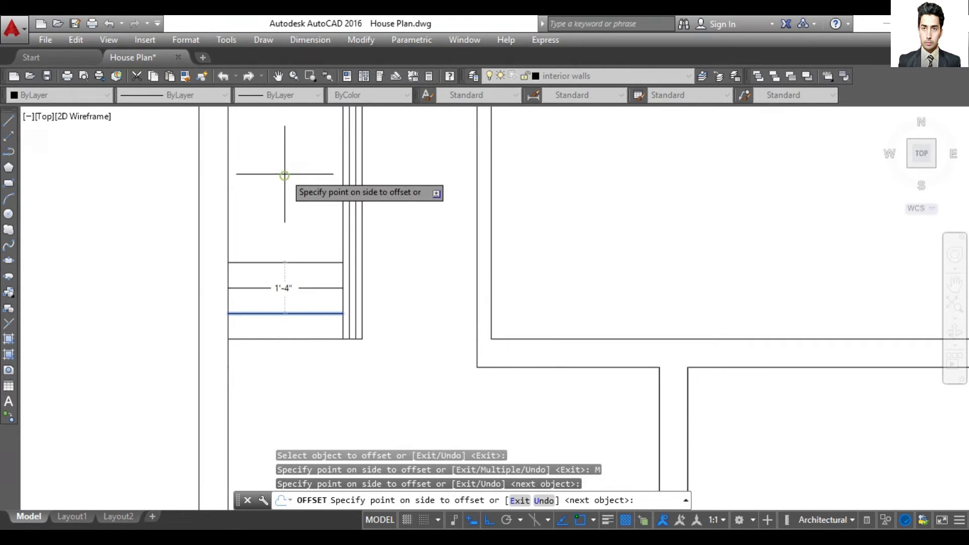
pyautogui.click(286, 165)
pyautogui.click(287, 151)
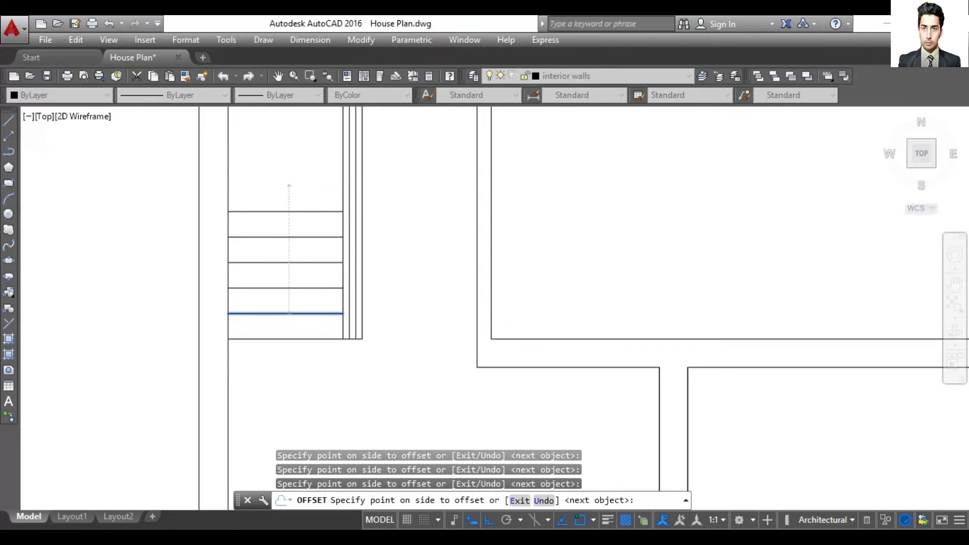
pyautogui.click(288, 138)
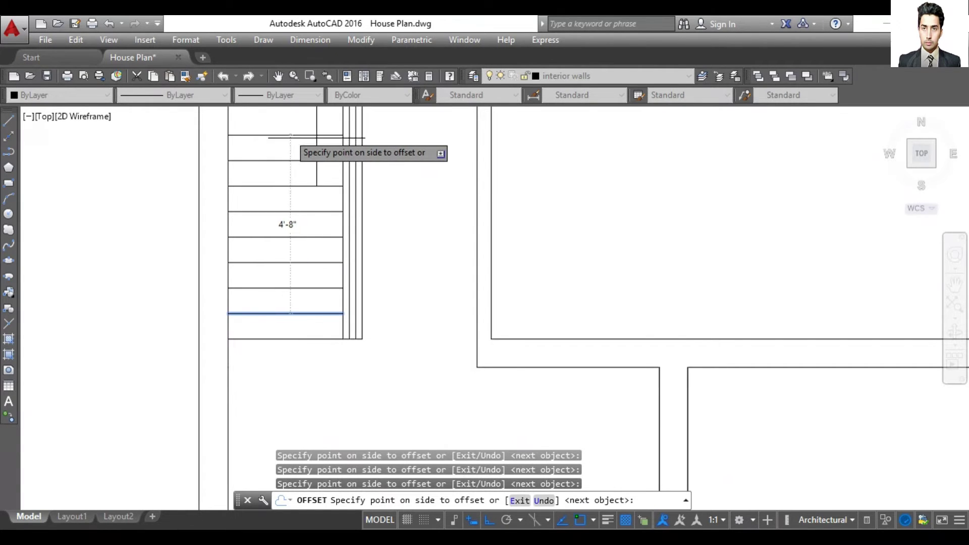
# Pan up and add the last two tread lines up to the stairwell's top wall
pyautogui.click(956, 298)
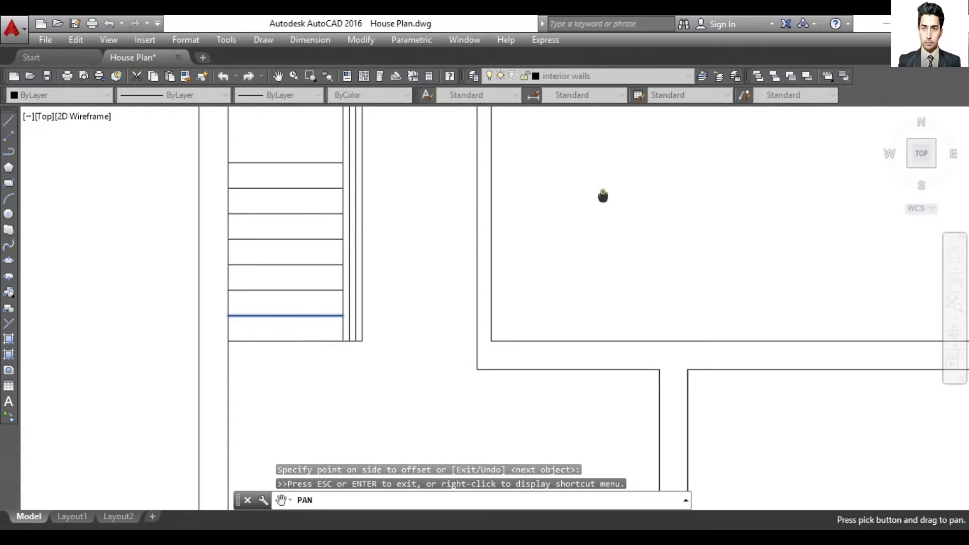
pyautogui.moveTo(601, 194); pyautogui.dragTo(617, 312)
pyautogui.press('Escape')
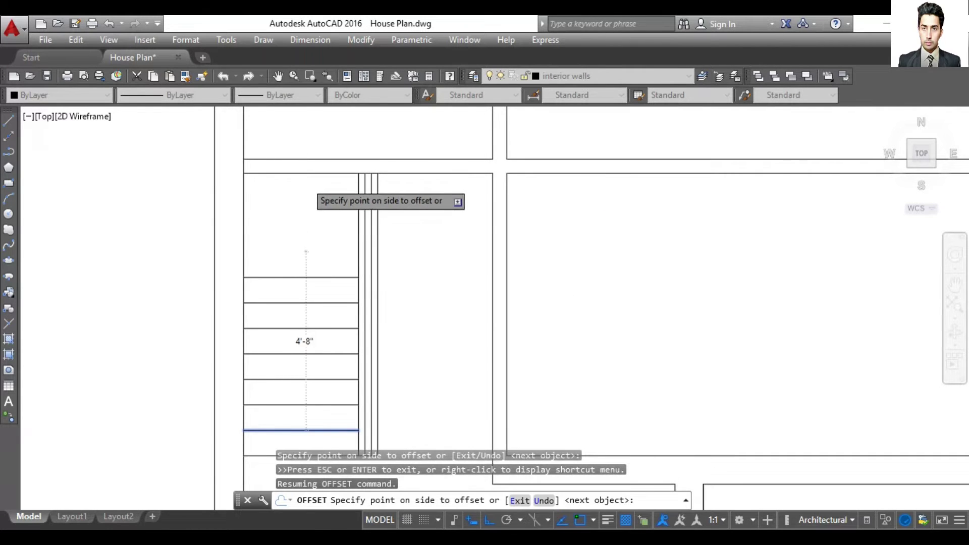
pyautogui.click(305, 183)
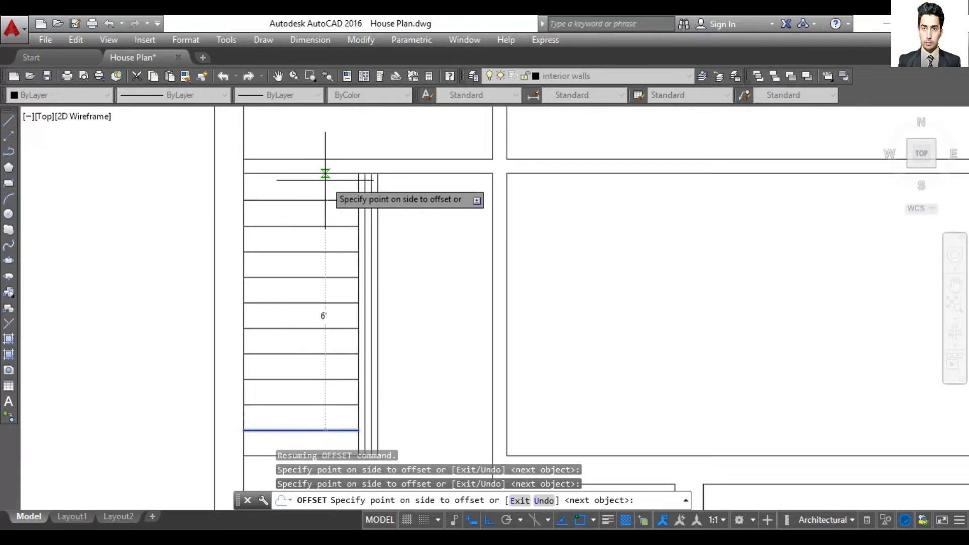
pyautogui.click(305, 161)
pyautogui.press('Escape')
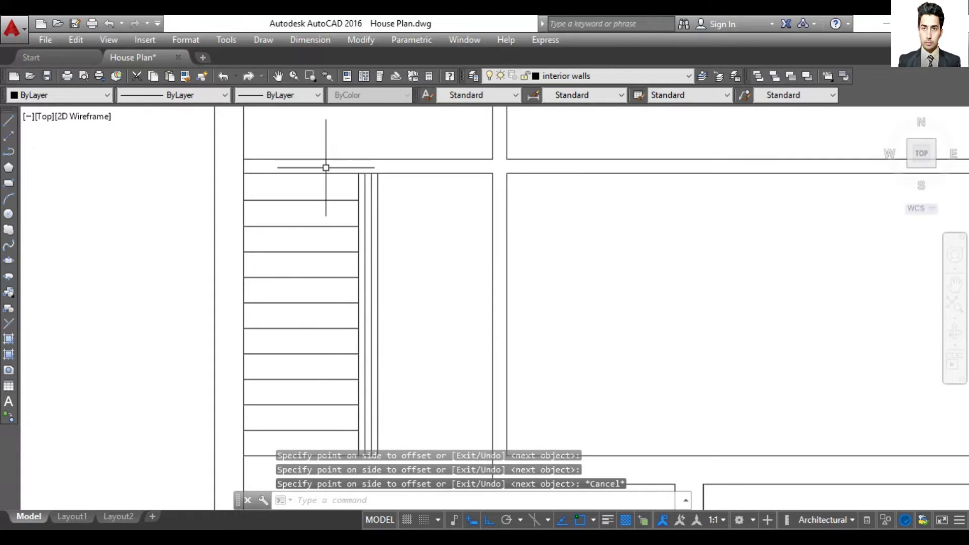
pyautogui.scroll(-2, 279, 240)
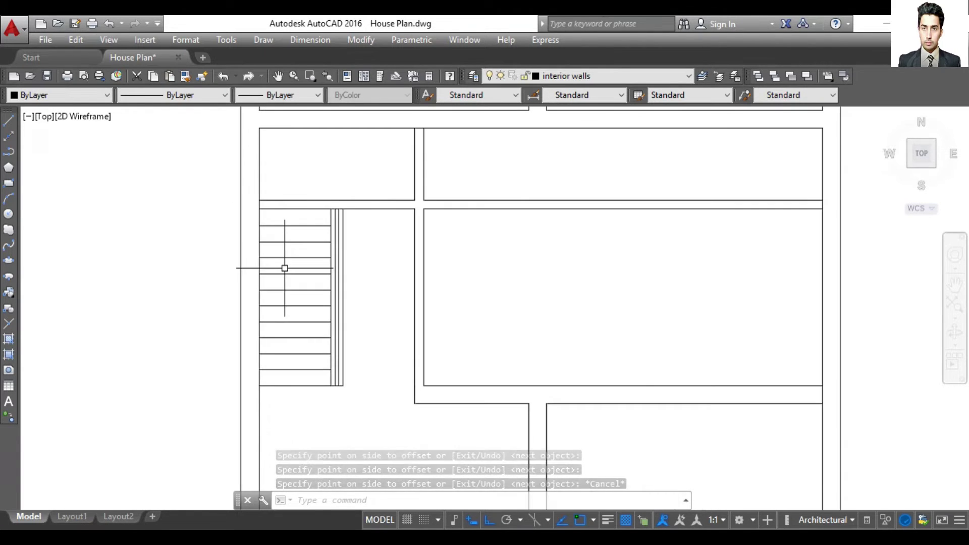
pyautogui.write('D')
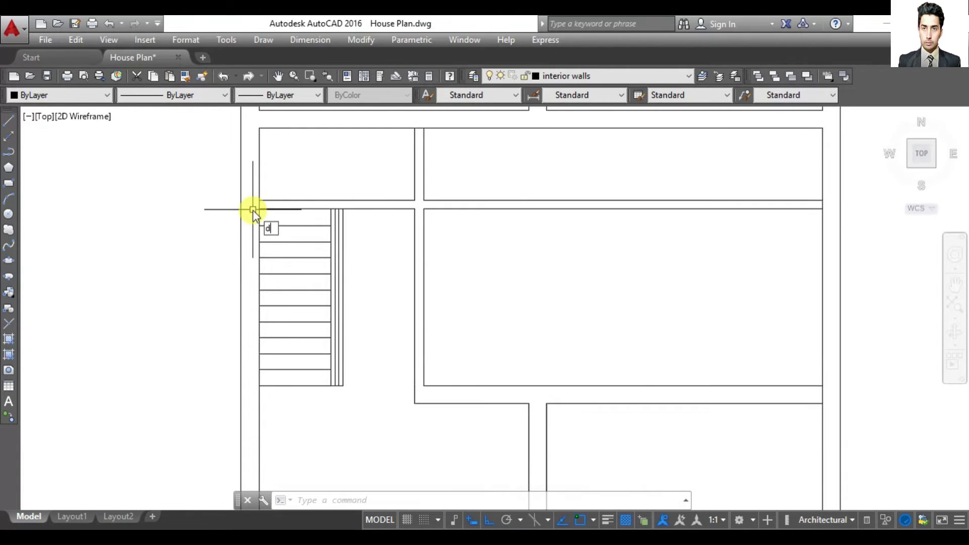
pyautogui.write('i')
pyautogui.press('Return')
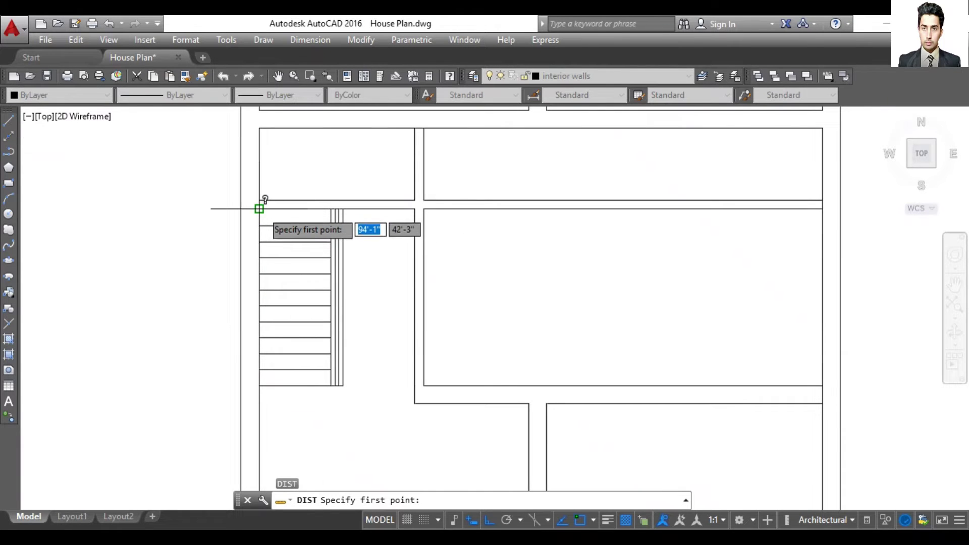
pyautogui.click(260, 211)
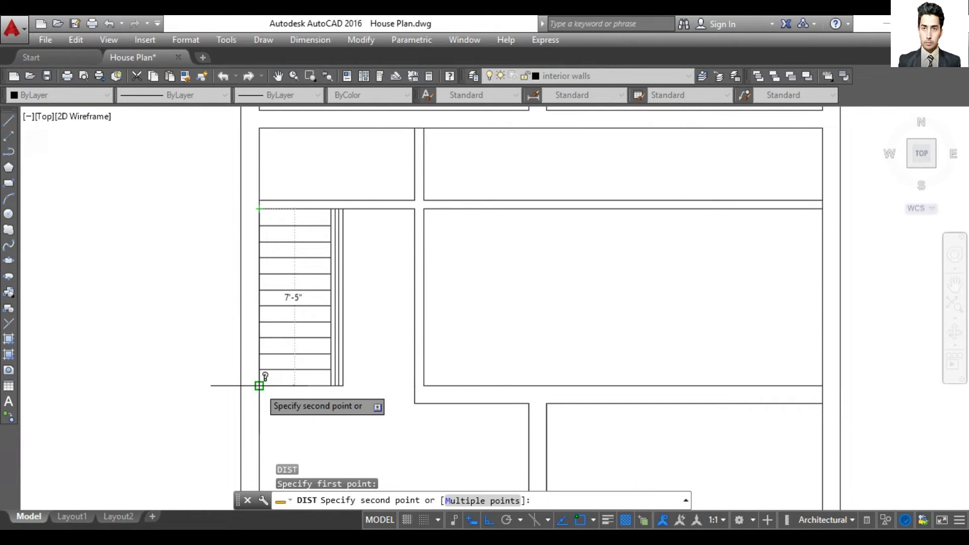
pyautogui.press('Escape')
pyautogui.write('o')
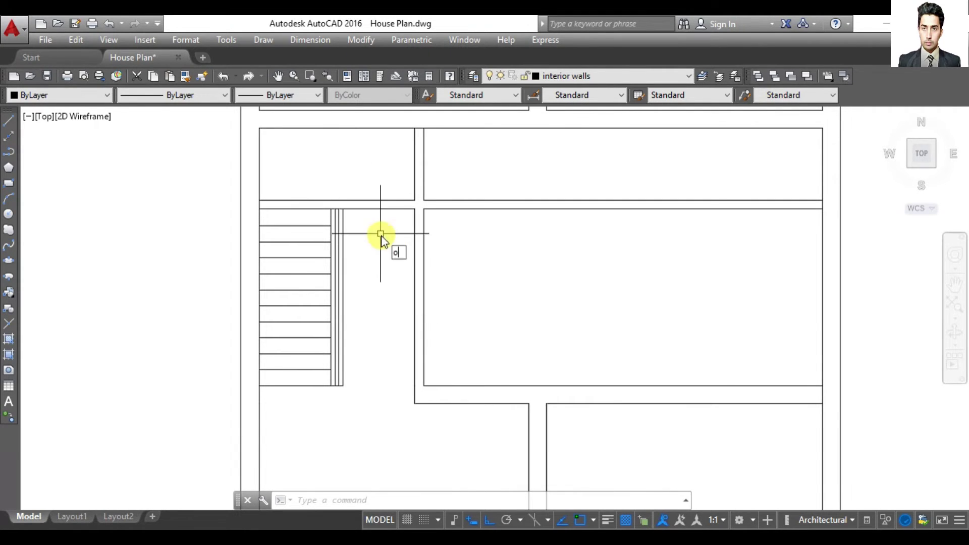
# Offset the top wall line downward 8" repeatedly, adding tread lines across the right section
pyautogui.press('Return')
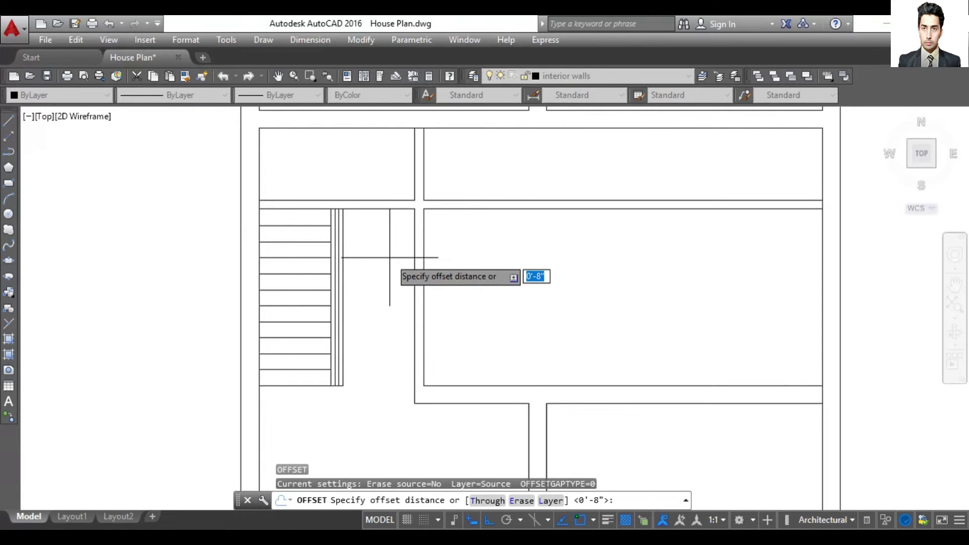
pyautogui.press('Return')
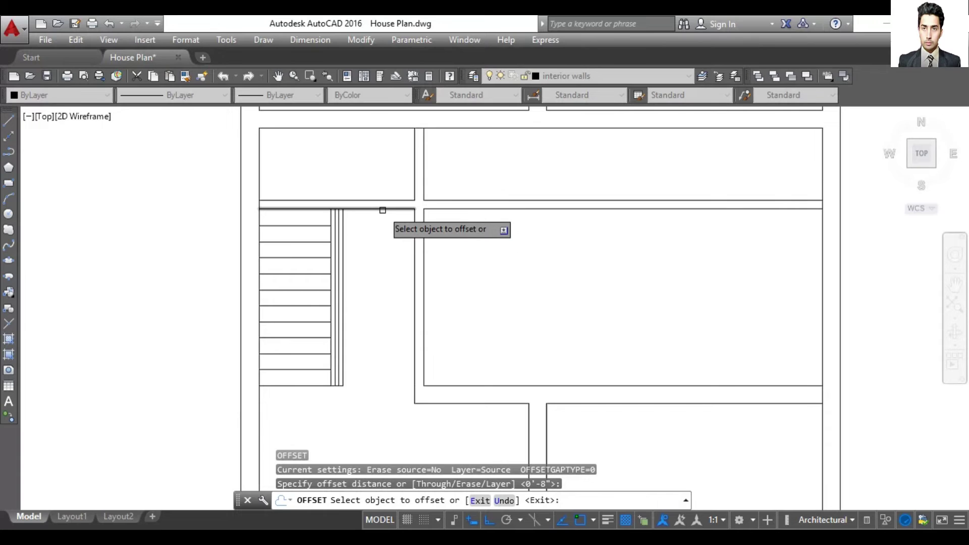
pyautogui.click(383, 209)
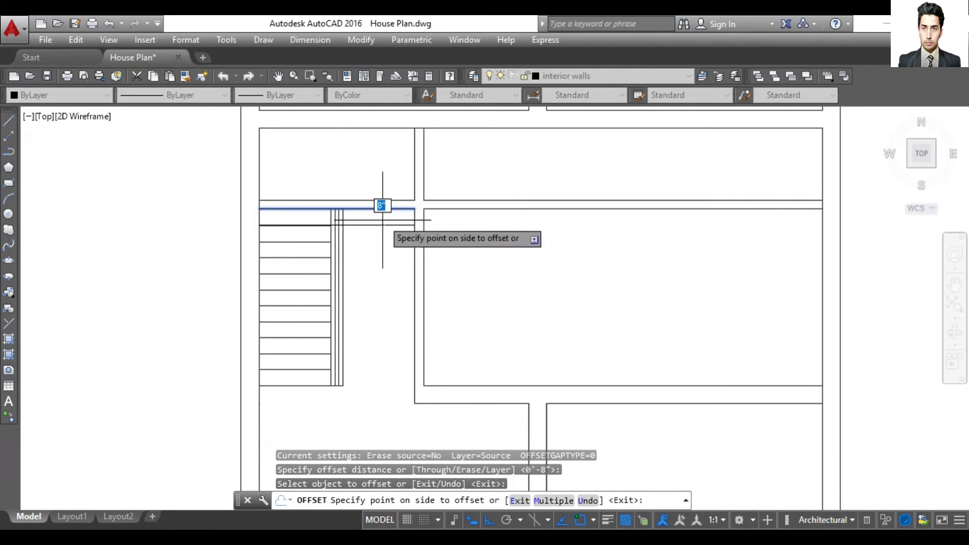
pyautogui.click(557, 500)
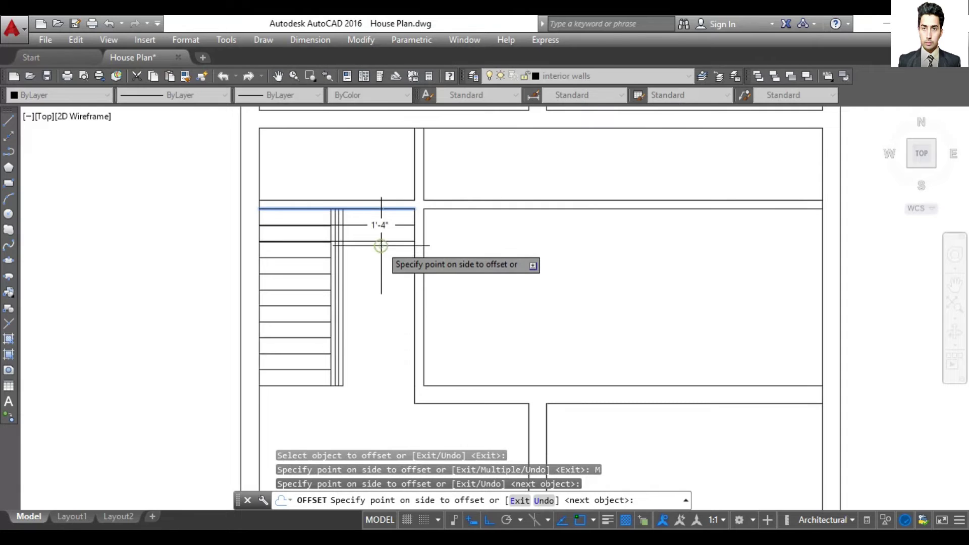
pyautogui.click(379, 221)
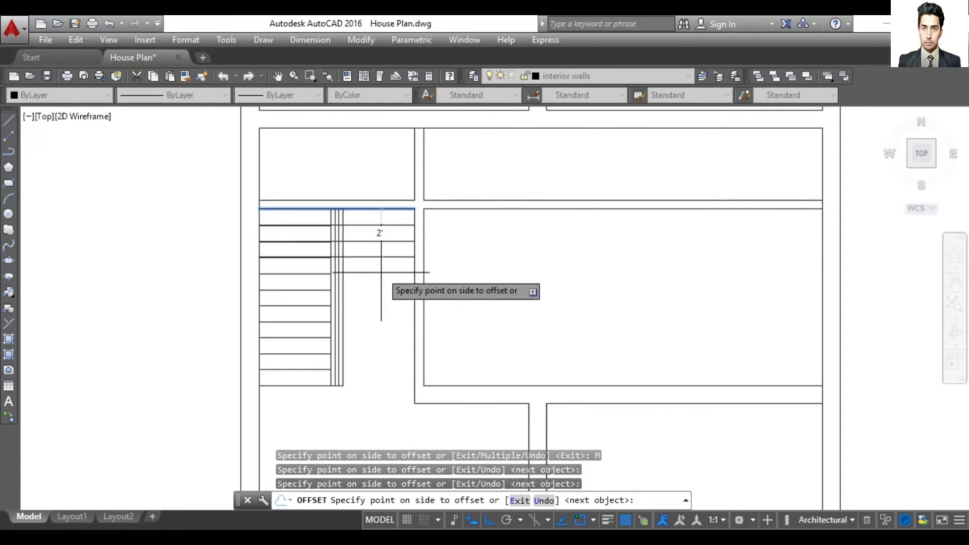
pyautogui.click(386, 286)
pyautogui.click(386, 295)
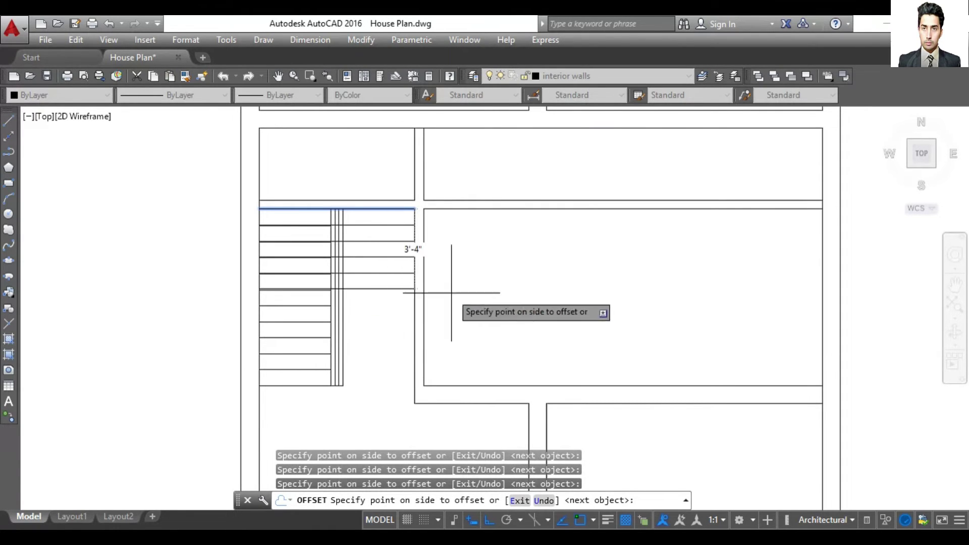
pyautogui.press('Escape')
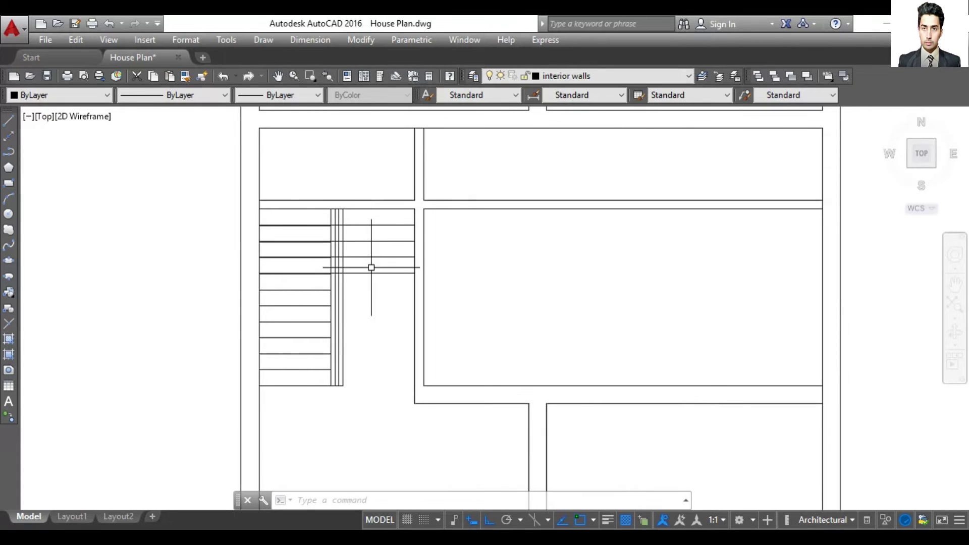
# Trim the tread-line pieces between the stair's vertical lines, undoing the last trim
pyautogui.scroll(4, 339, 235)
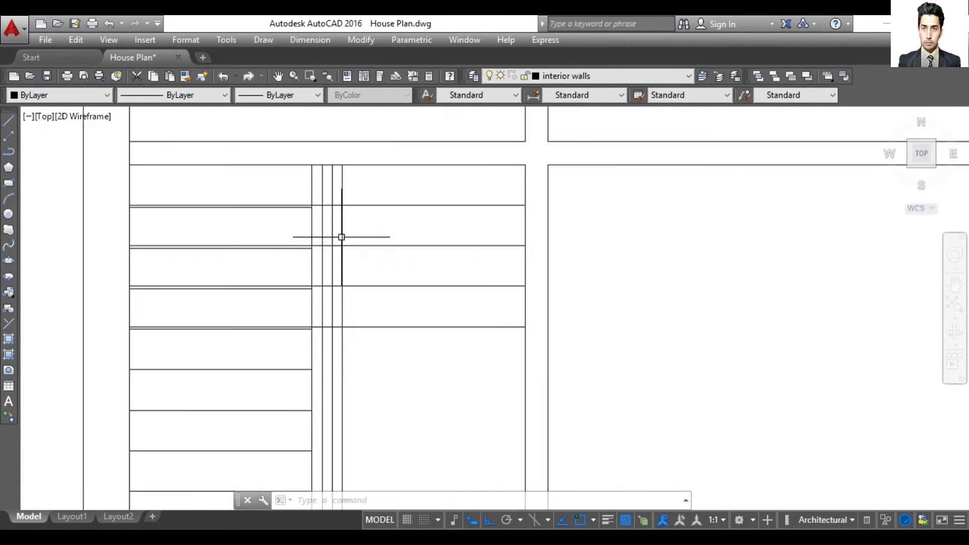
pyautogui.scroll(2, 328, 192)
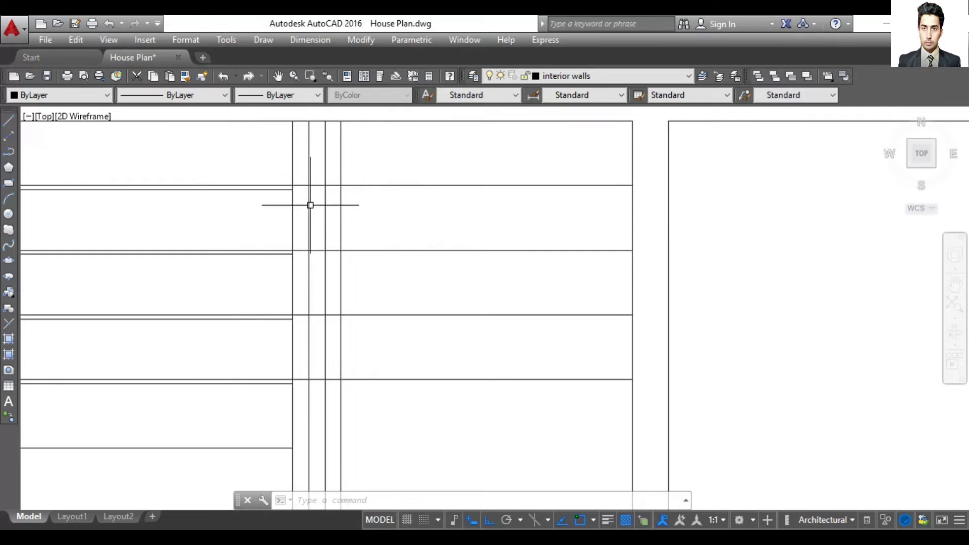
pyautogui.scroll(-2, 169, 253)
pyautogui.write('TR')
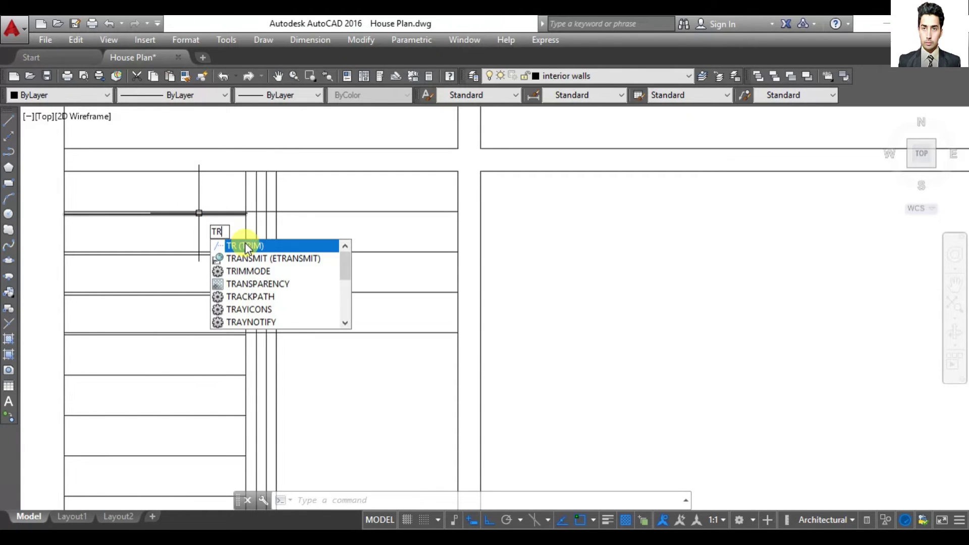
pyautogui.press('Return')
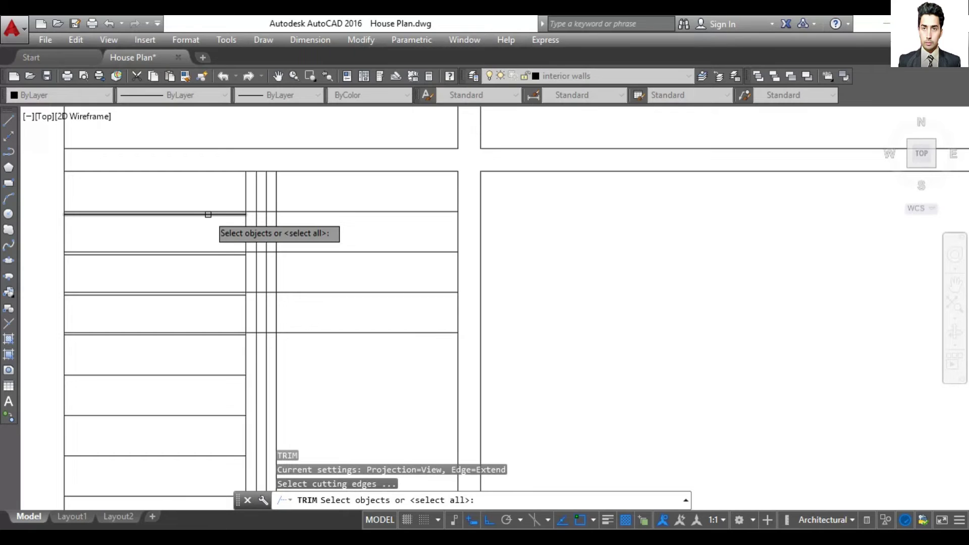
pyautogui.press('Return')
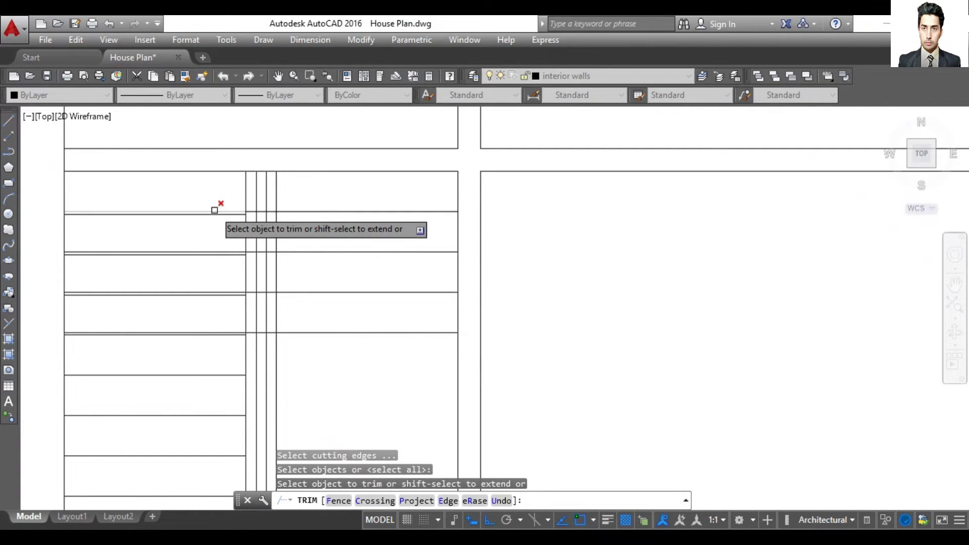
pyautogui.click(214, 211)
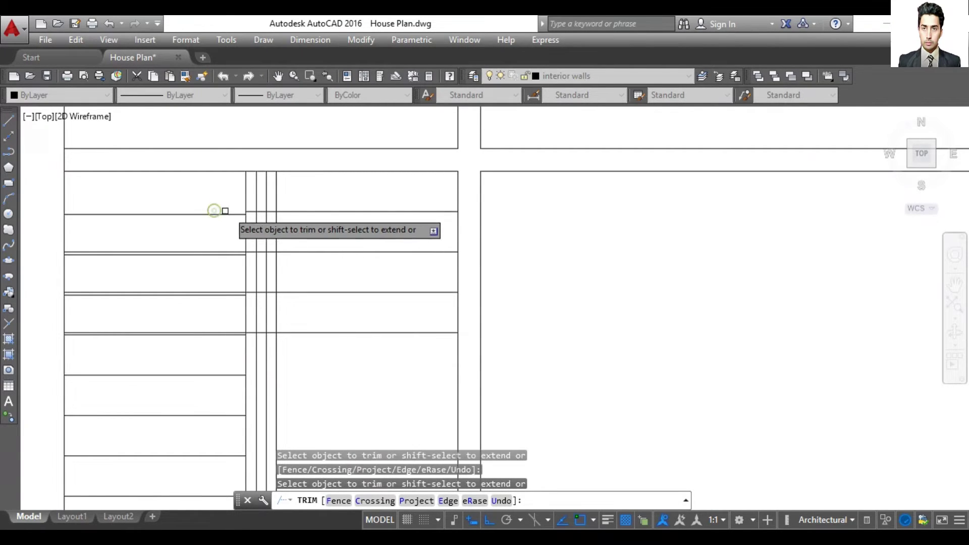
pyautogui.click(260, 212)
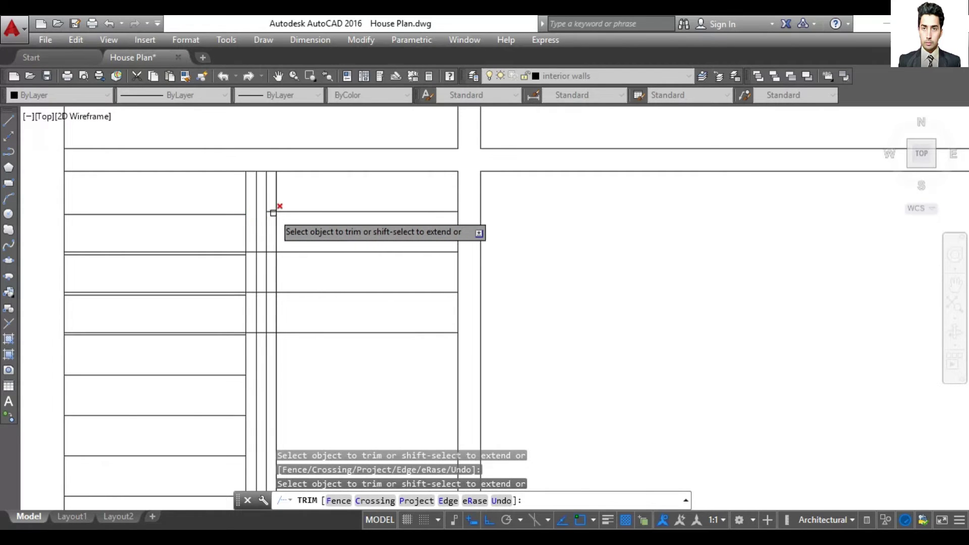
pyautogui.click(269, 252)
pyautogui.write('u')
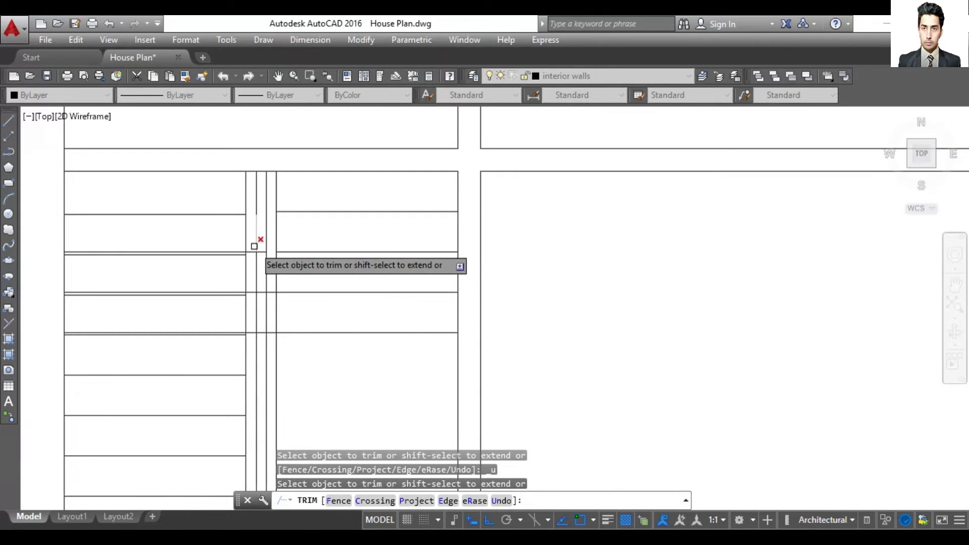
pyautogui.click(251, 249)
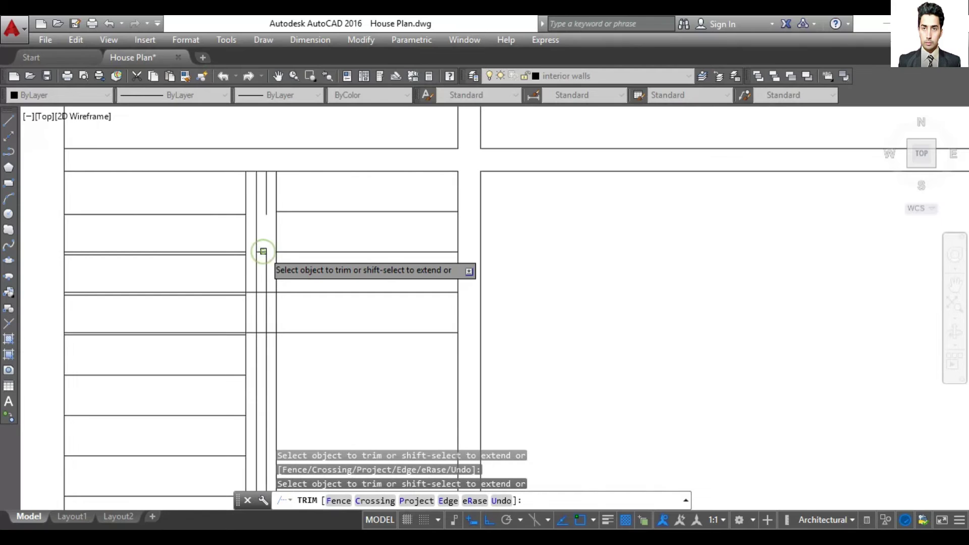
pyautogui.hotkey('ctrl', 'z')
pyautogui.scroll(1, 261, 250)
# Trim the leftover wall-line pieces beside the stair edge, then cancel TRIM
pyautogui.scroll(3, 261, 251)
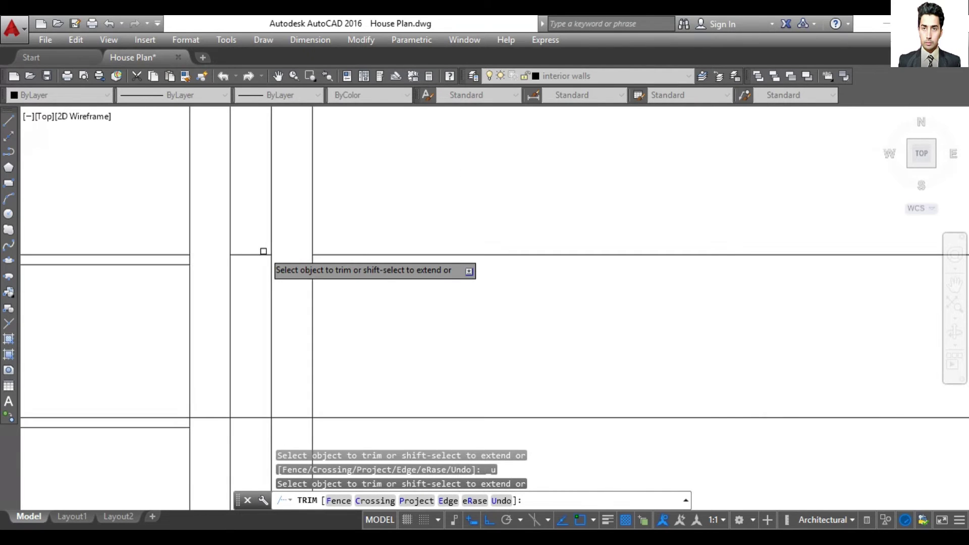
pyautogui.click(259, 254)
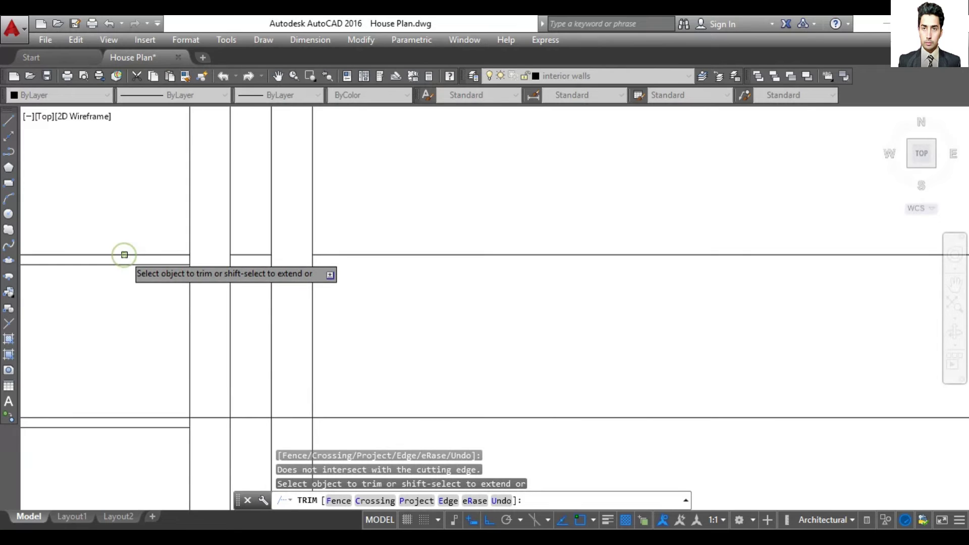
pyautogui.scroll(-2, 88, 231)
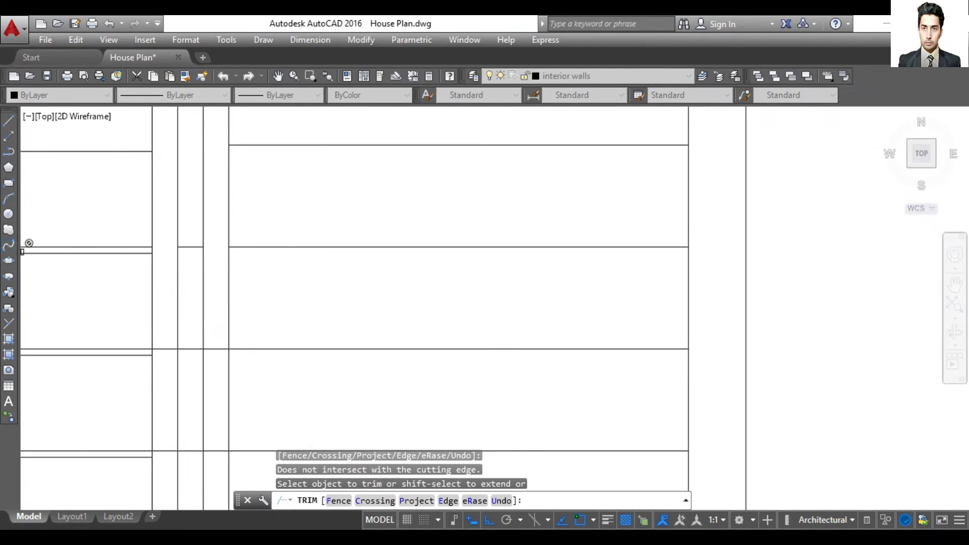
pyautogui.click(193, 349)
pyautogui.click(164, 349)
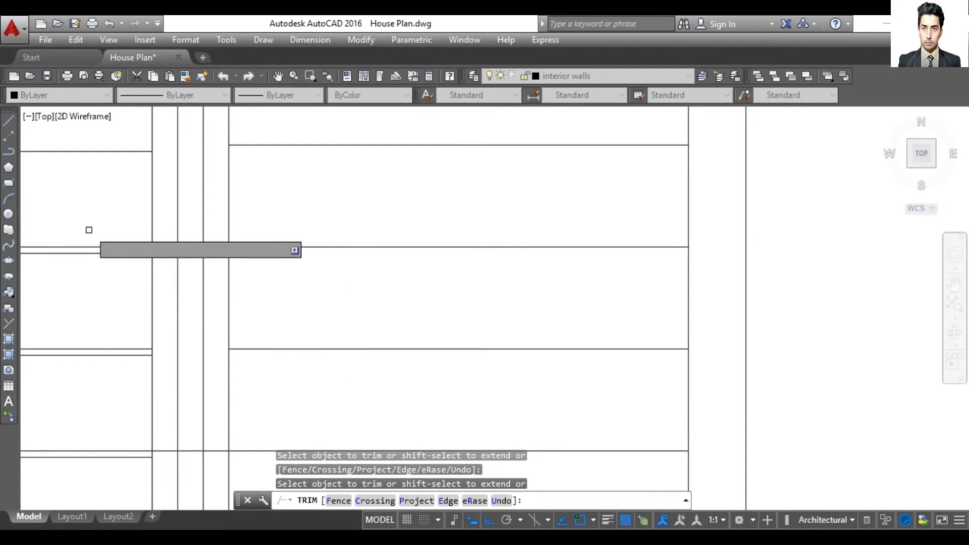
pyautogui.click(105, 231)
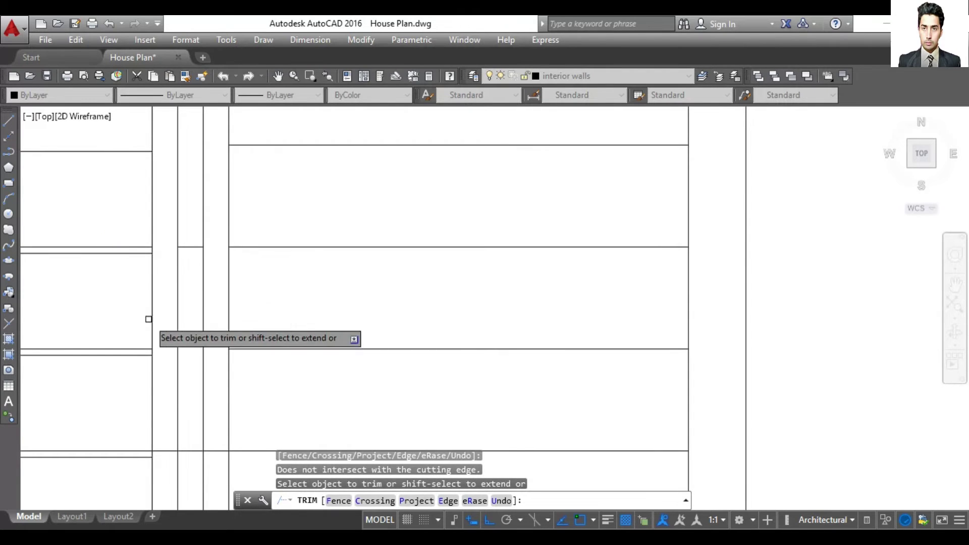
pyautogui.scroll(-2, 148, 319)
pyautogui.scroll(-2, 154, 316)
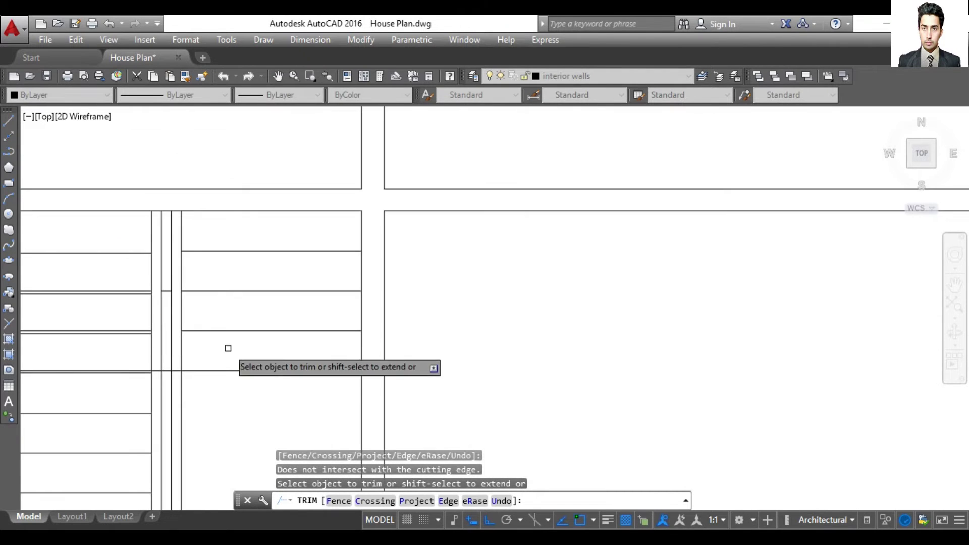
pyautogui.click(174, 371)
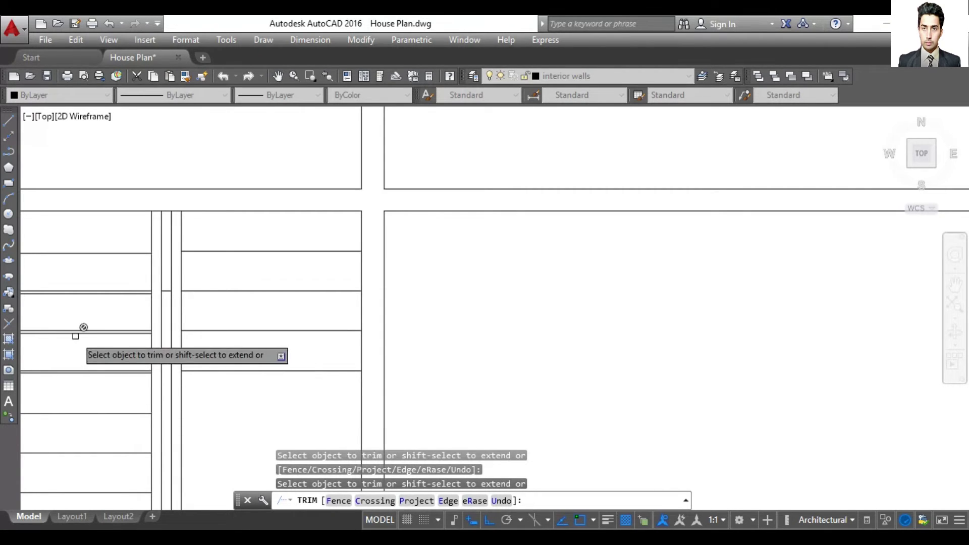
pyautogui.press('Escape')
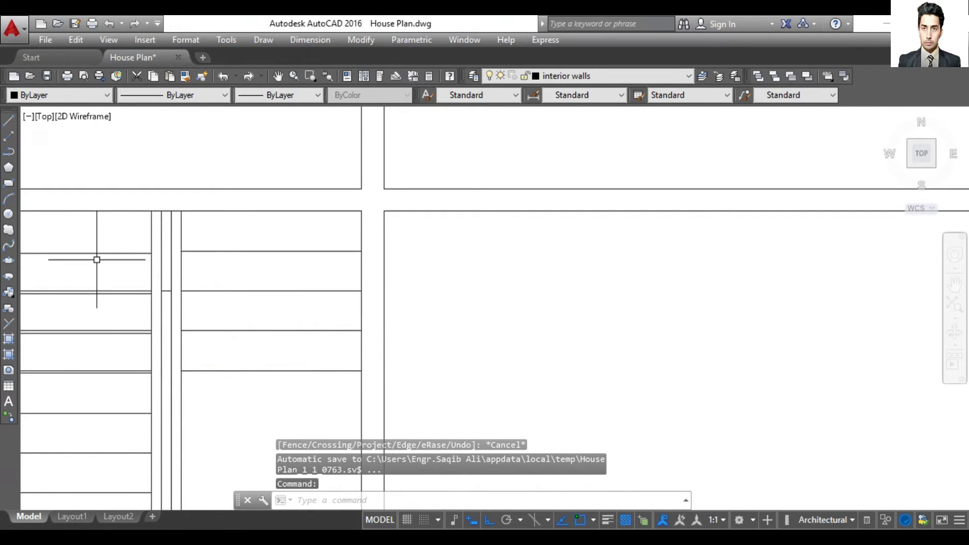
# Delete the duplicate tread lines left of the stair's central divider
pyautogui.click(96, 292)
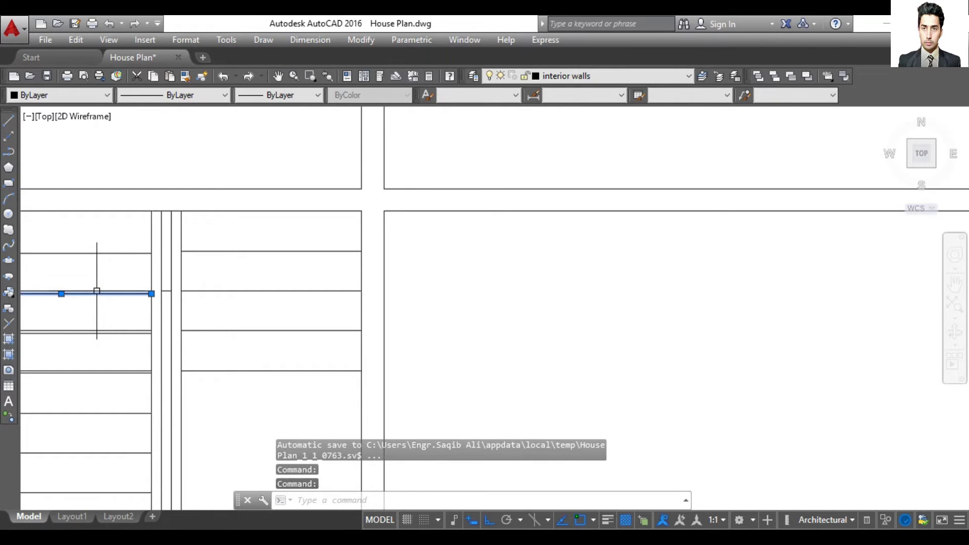
pyautogui.press('Delete')
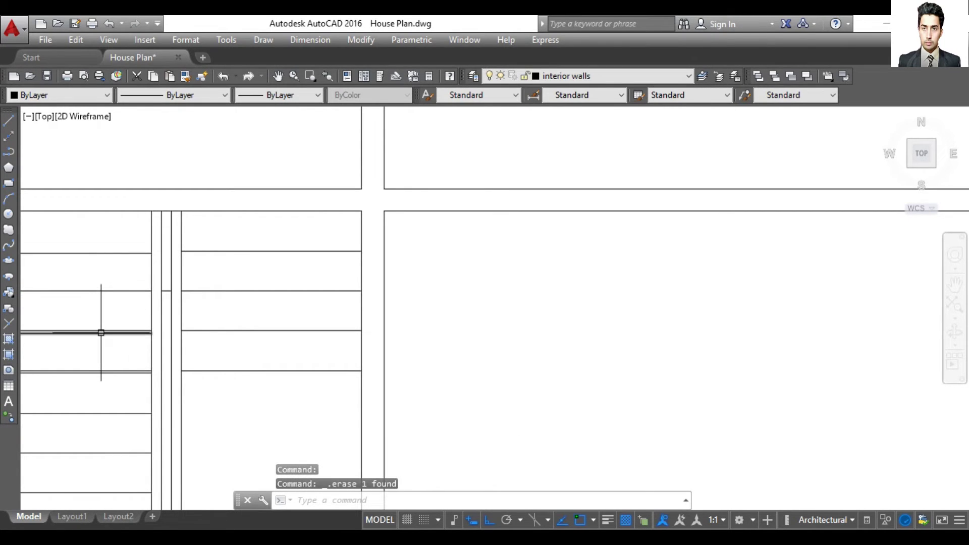
pyautogui.click(101, 329)
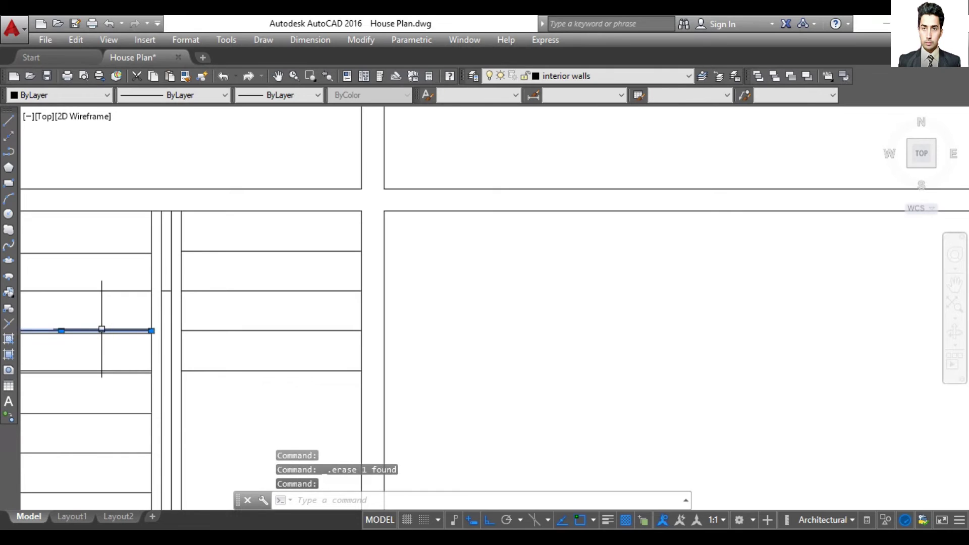
pyautogui.press('Delete')
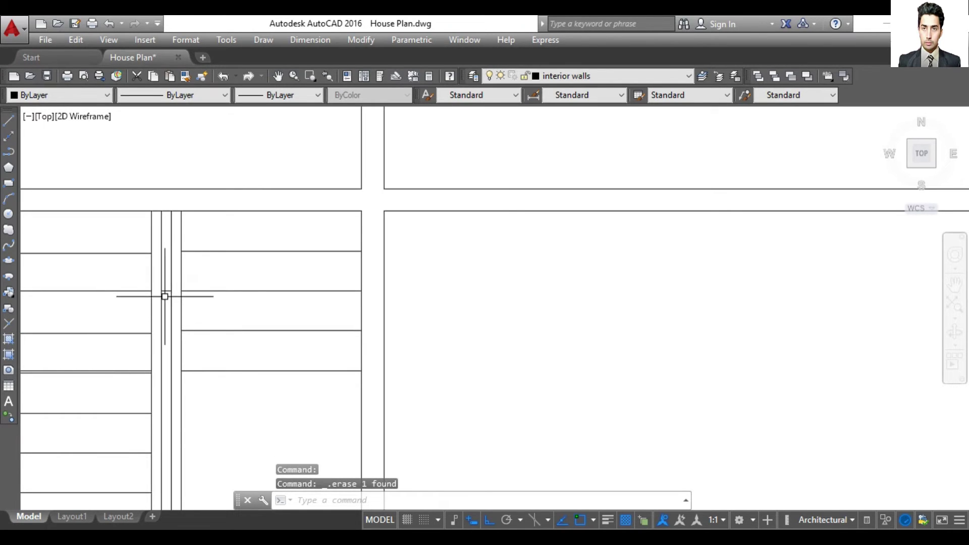
pyautogui.scroll(4, 166, 295)
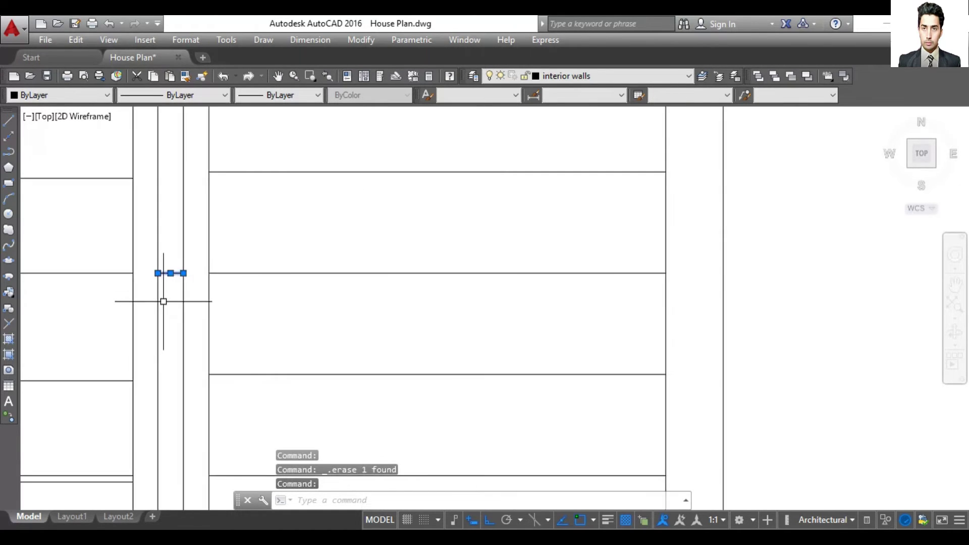
pyautogui.scroll(-2, 165, 302)
pyautogui.scroll(-2, 134, 318)
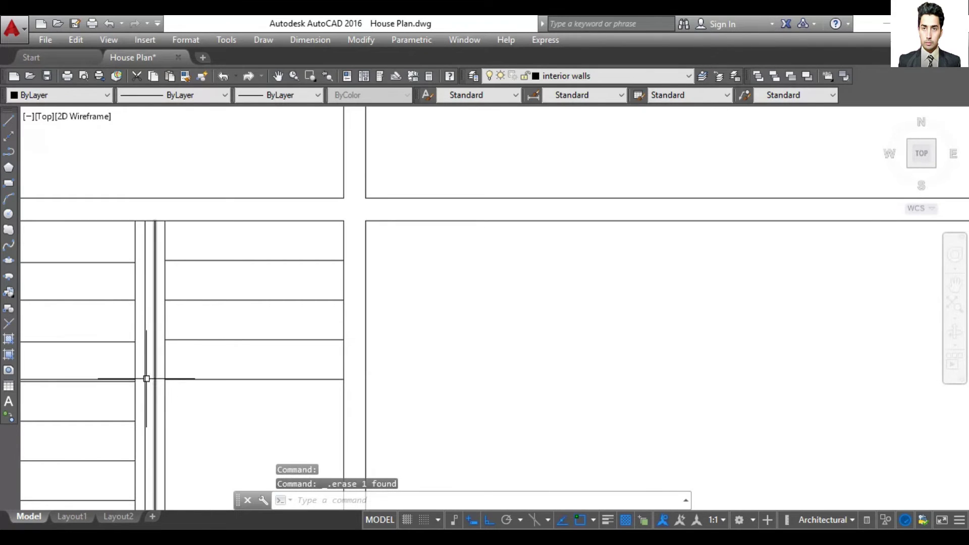
pyautogui.click(119, 378)
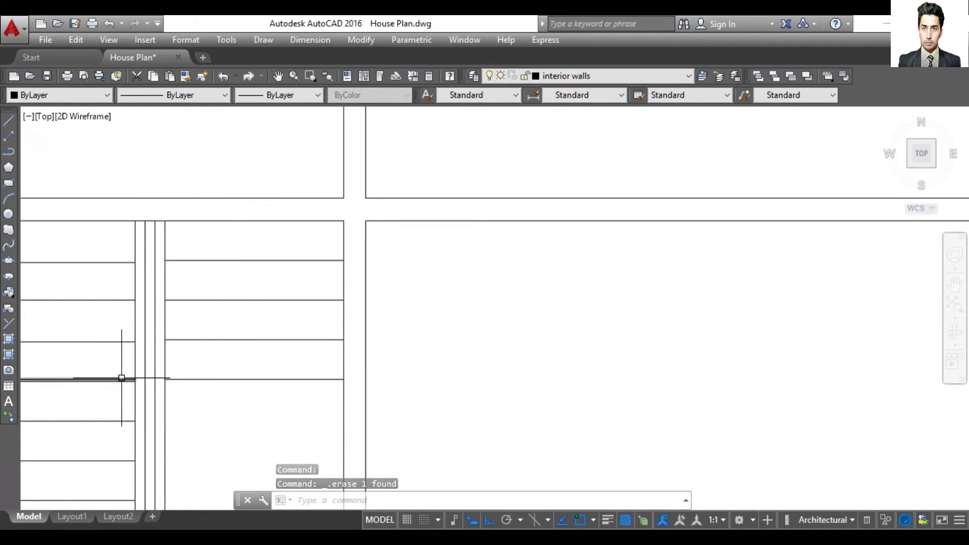
pyautogui.press('Escape')
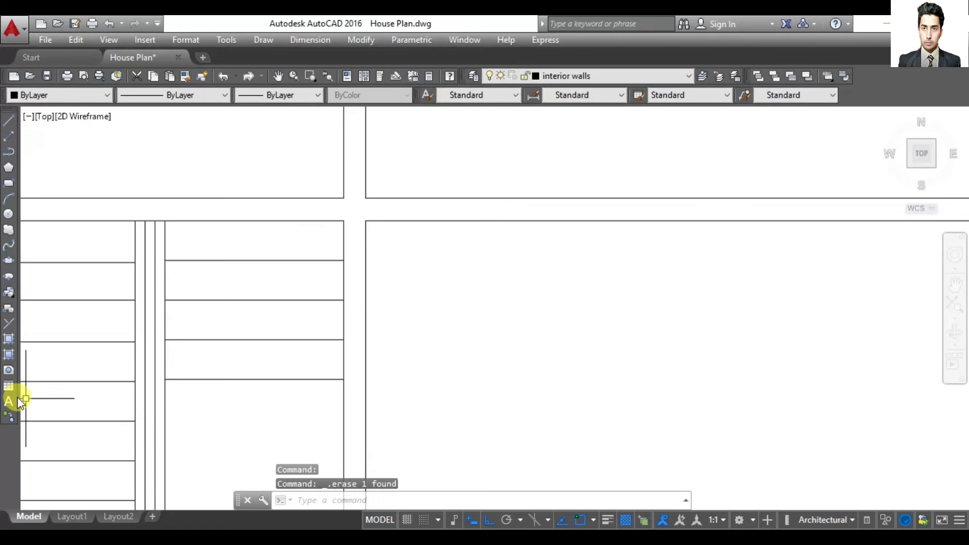
pyautogui.scroll(-1, 477, 348)
pyautogui.scroll(-1, 476, 350)
# Zoom out to view the entire floor plan with its rooms and finished stairwell
pyautogui.scroll(-1, 468, 348)
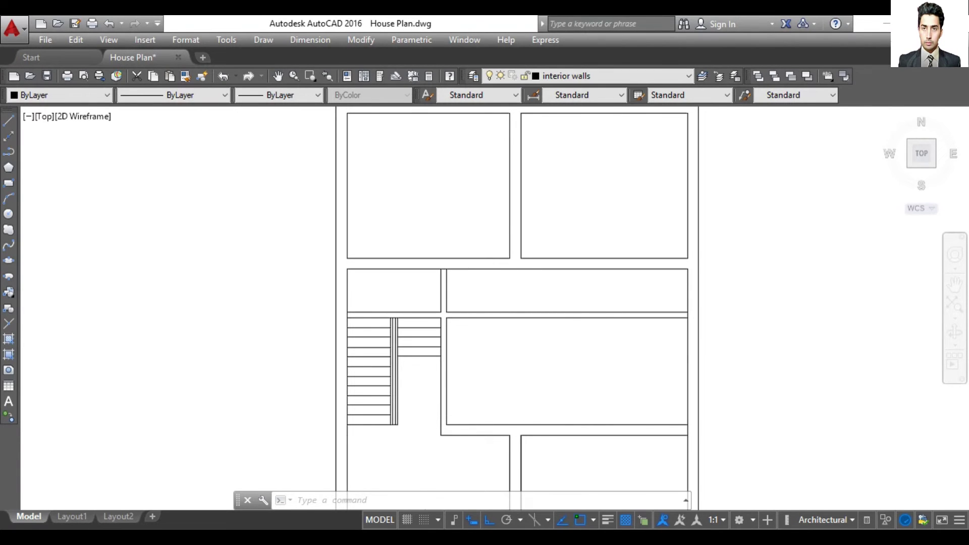
pyautogui.scroll(-2, 570, 366)
pyautogui.scroll(-3, 569, 363)
pyautogui.scroll(3, 498, 366)
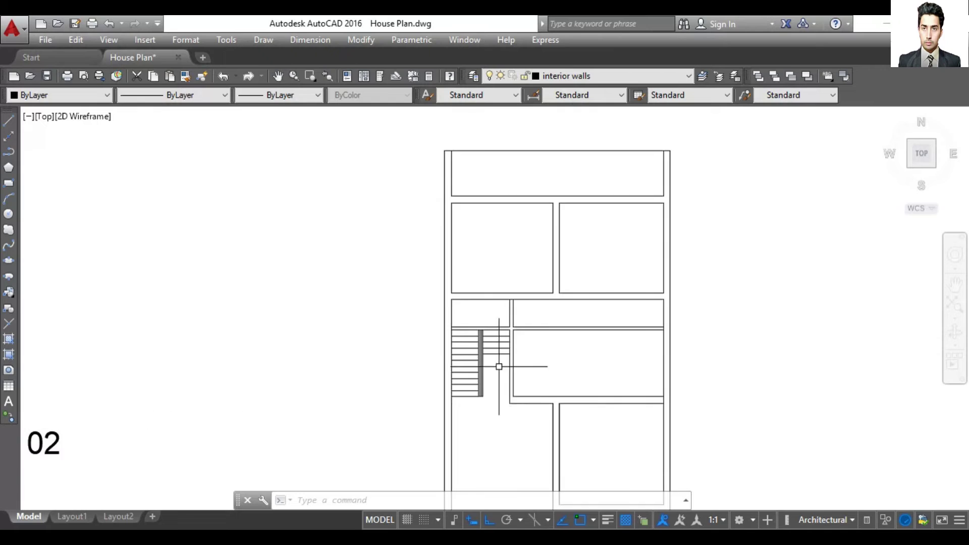
pyautogui.scroll(1, 418, 363)
pyautogui.scroll(-1, 417, 359)
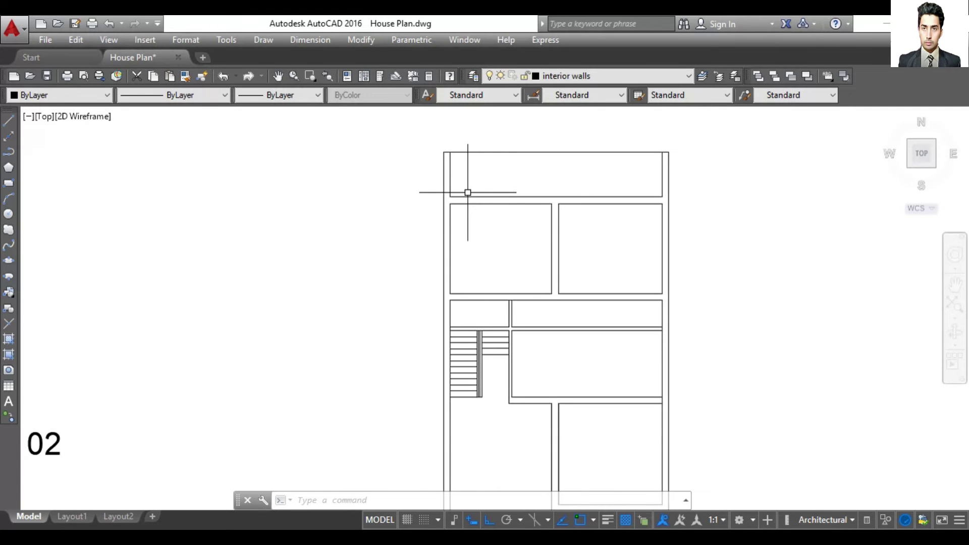
pyautogui.write('DI')
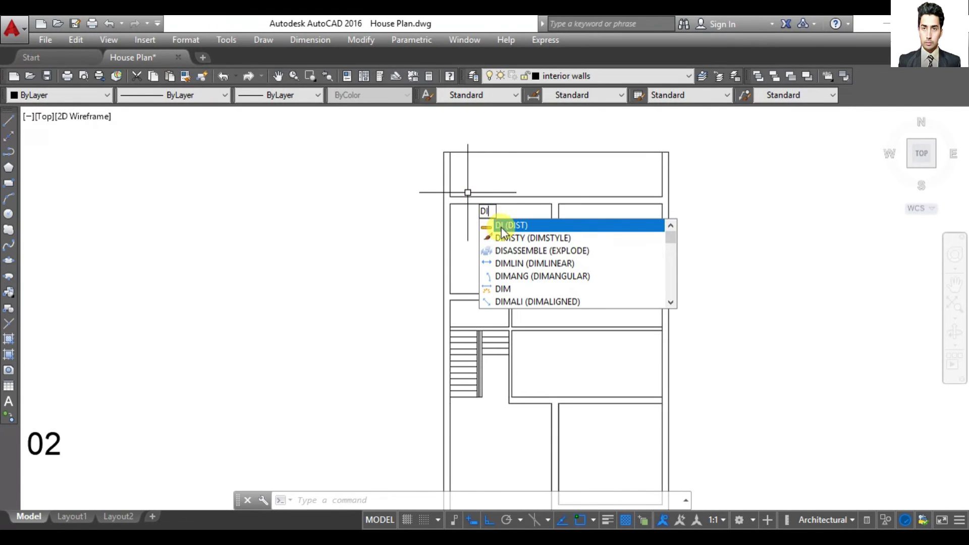
pyautogui.click(502, 227)
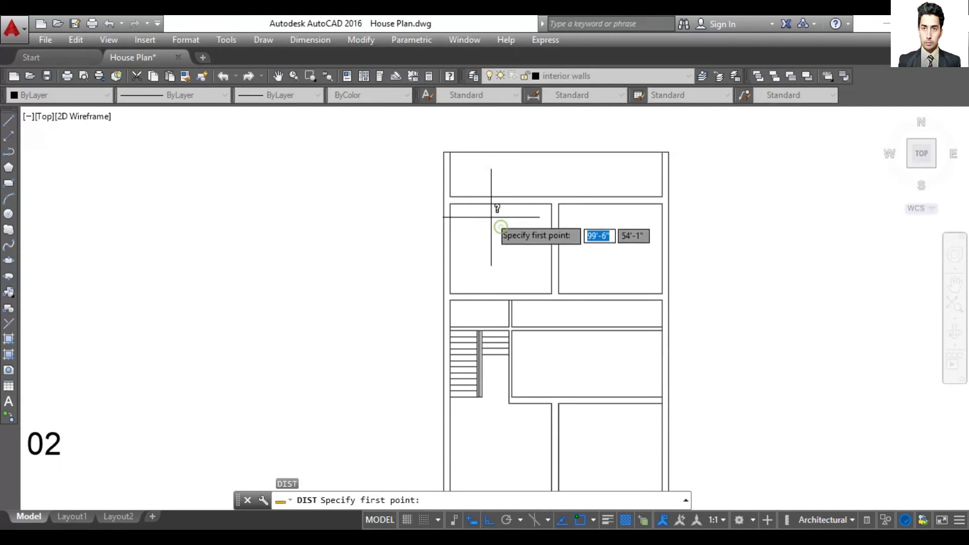
pyautogui.click(450, 196)
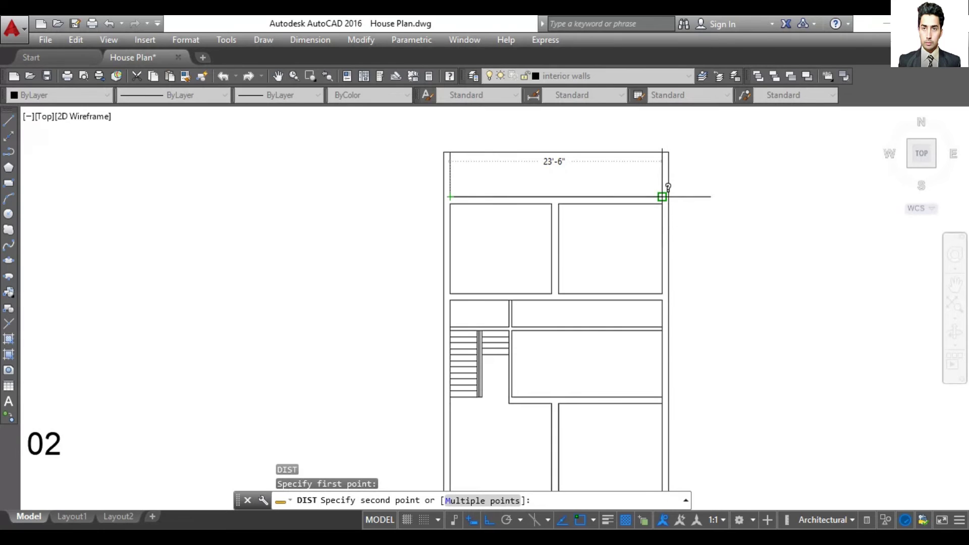
pyautogui.press('Escape')
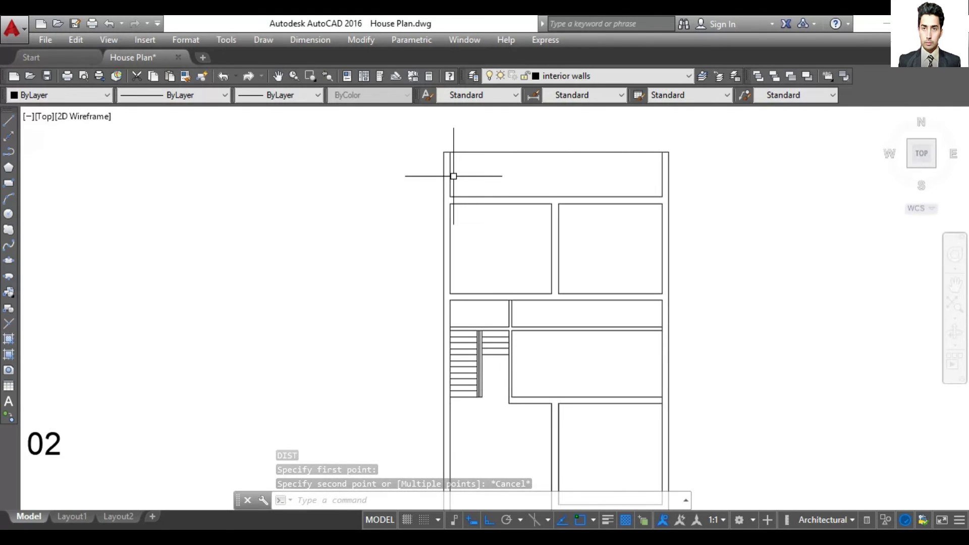
pyautogui.write('o')
# Offset the top room's left wall 7'-5" to the right
pyautogui.press('Return')
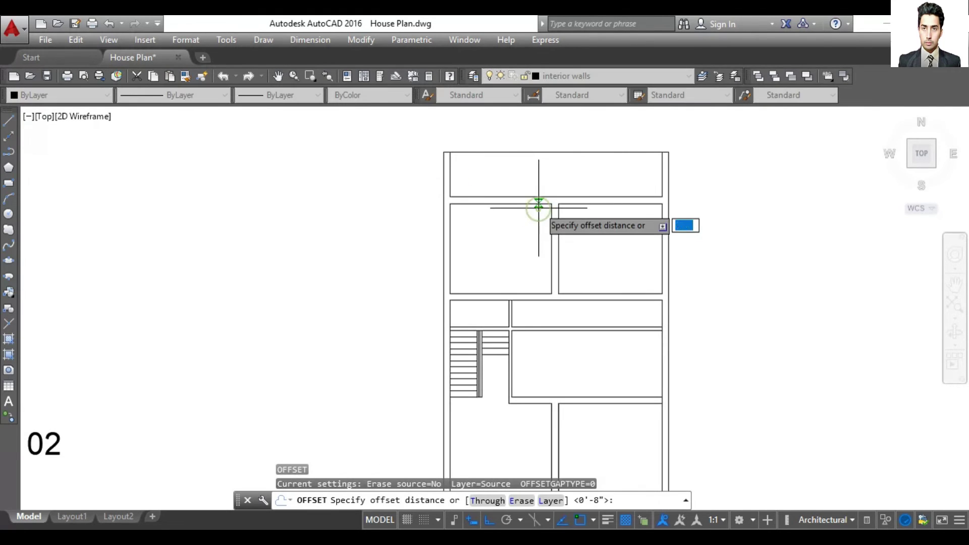
pyautogui.write('7')
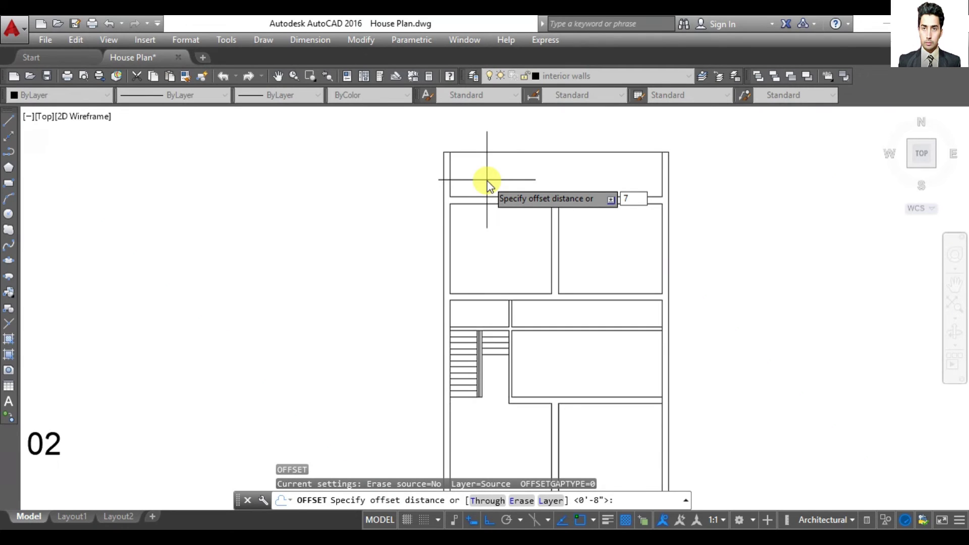
pyautogui.write("'")
pyautogui.write('8')
pyautogui.write('"')
pyautogui.press('BackSpace')
pyautogui.press('BackSpace')
pyautogui.press('BackSpace')
pyautogui.write("'5")
pyautogui.write('"')
pyautogui.press('Return')
pyautogui.click(449, 165)
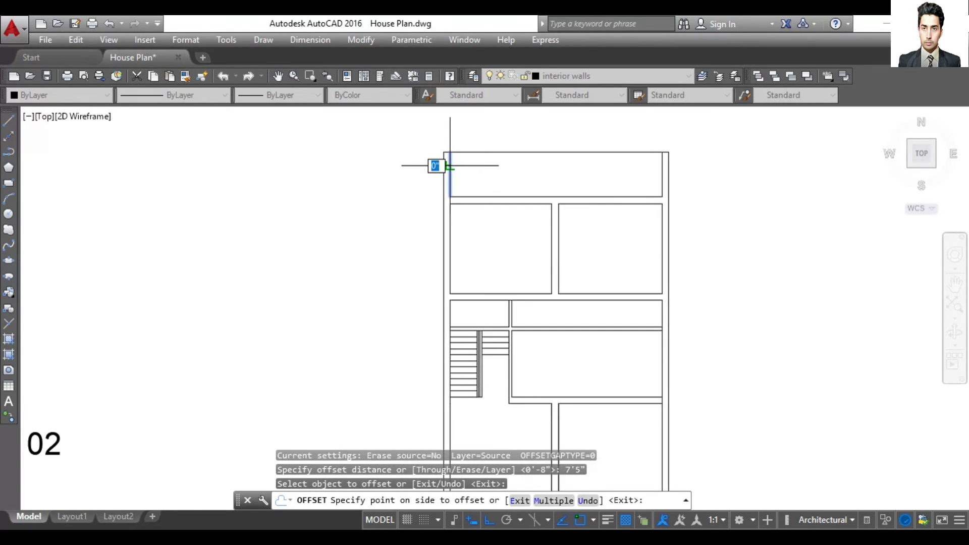
pyautogui.click(517, 169)
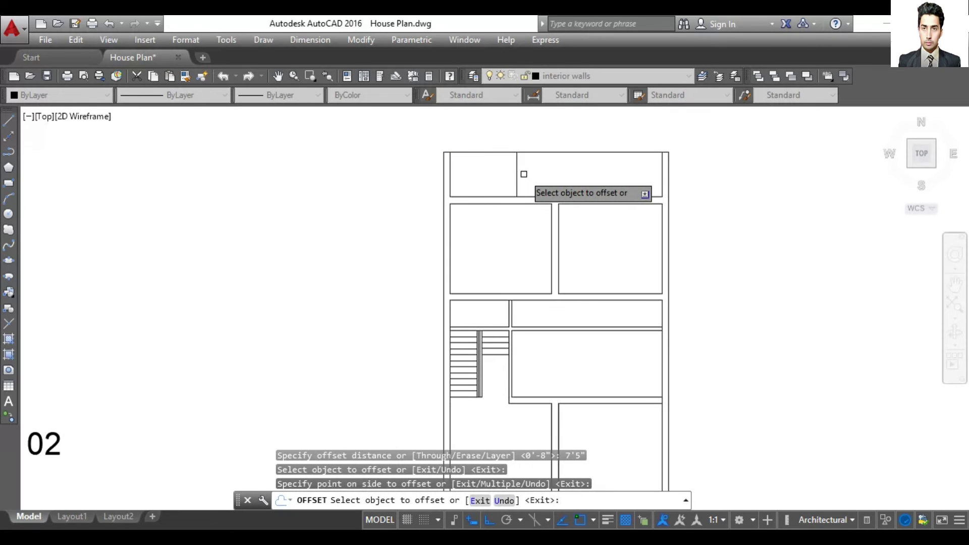
pyautogui.scroll(5, 524, 174)
pyautogui.scroll(-2, 524, 174)
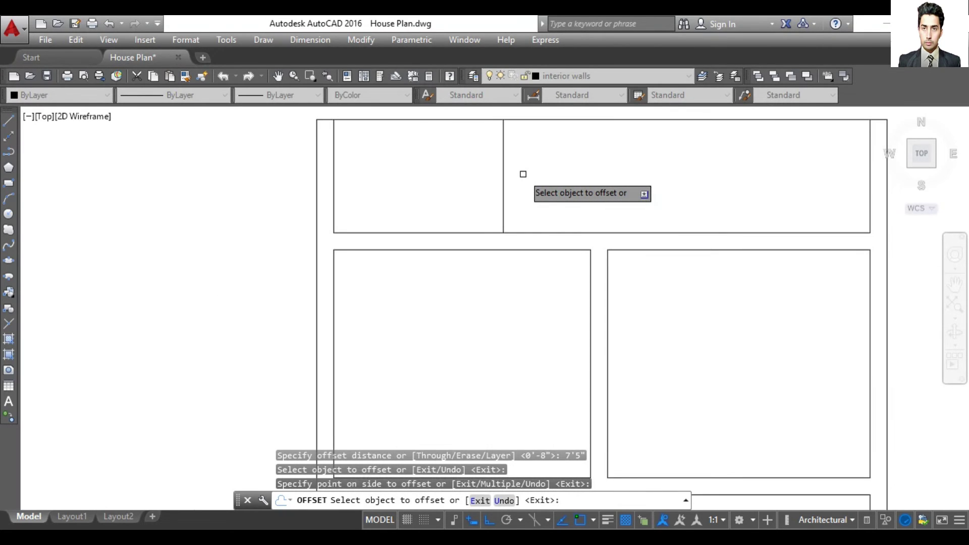
pyautogui.press('Return')
# Offset the new partition line 4.5" to the right to complete the double-line wall
pyautogui.write('o')
pyautogui.press('Return')
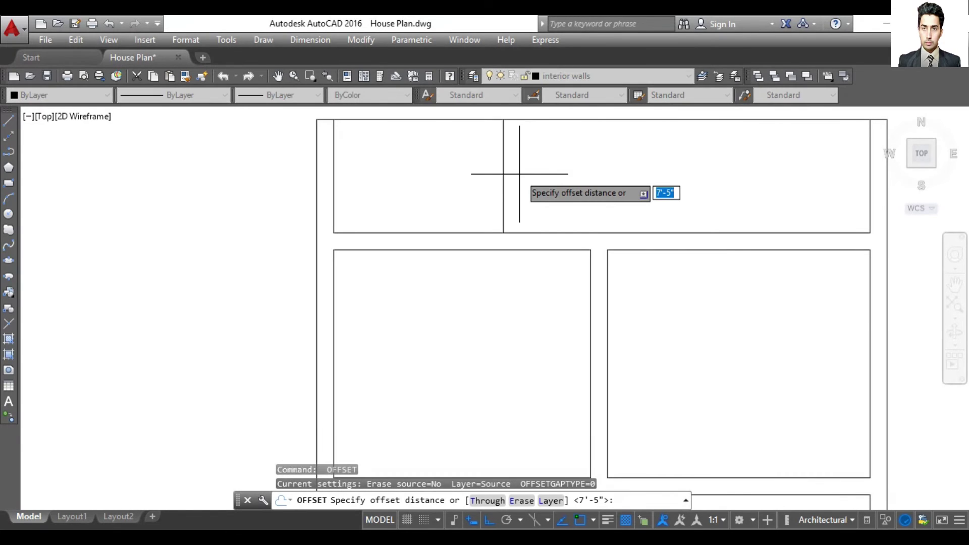
pyautogui.write('4.')
pyautogui.press('Return')
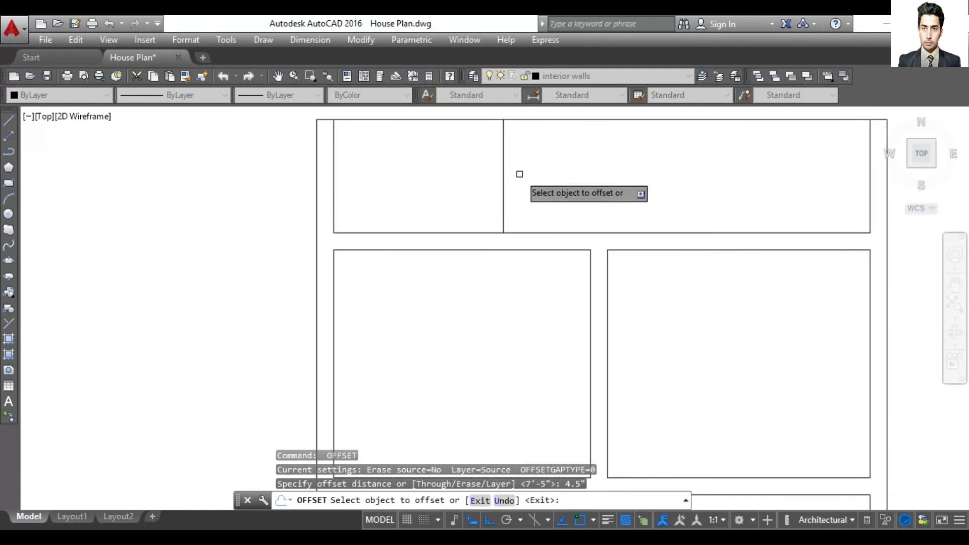
pyautogui.click(503, 168)
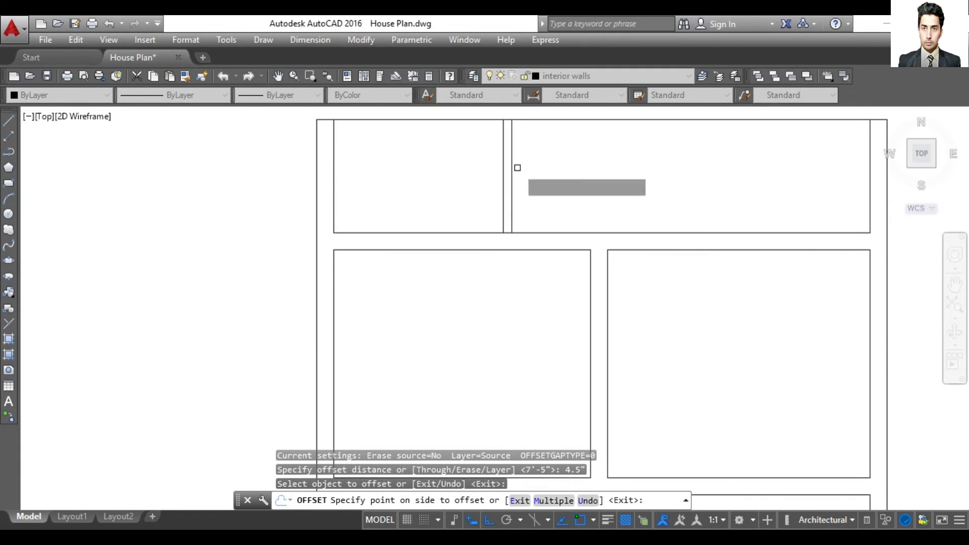
pyautogui.click(517, 169)
pyautogui.scroll(-2, 510, 179)
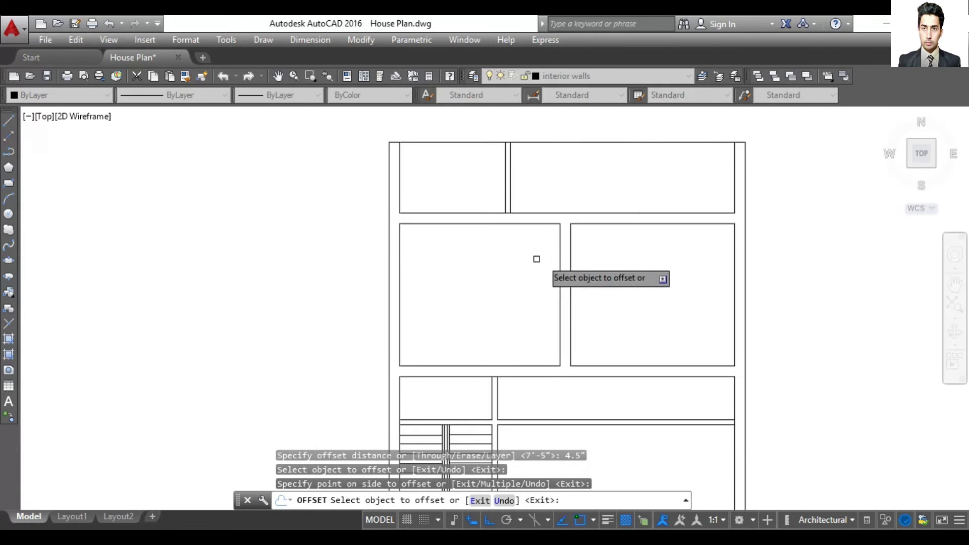
pyautogui.press('Escape')
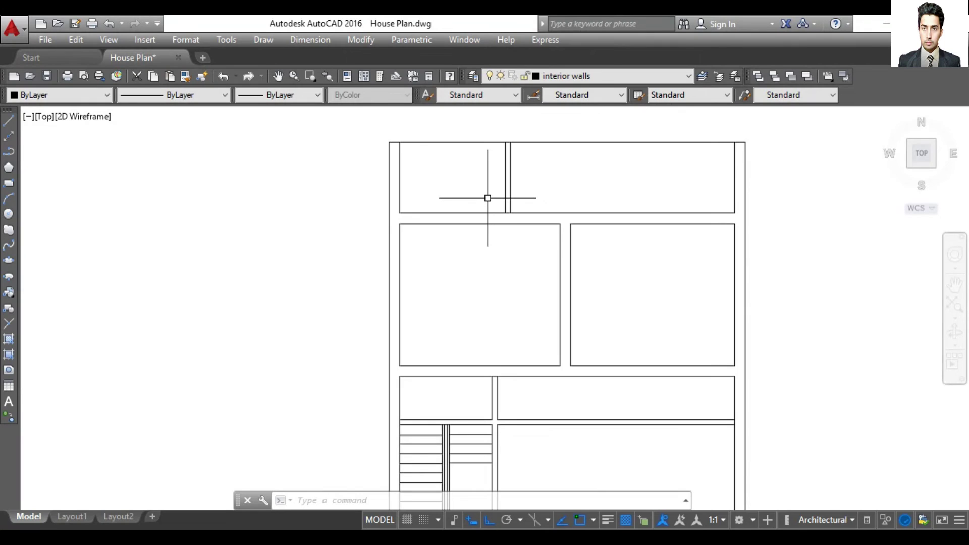
# Trim the short wall segment so the top room's new partition meets the wall below cleanly
pyautogui.scroll(4, 514, 185)
pyautogui.scroll(2, 512, 184)
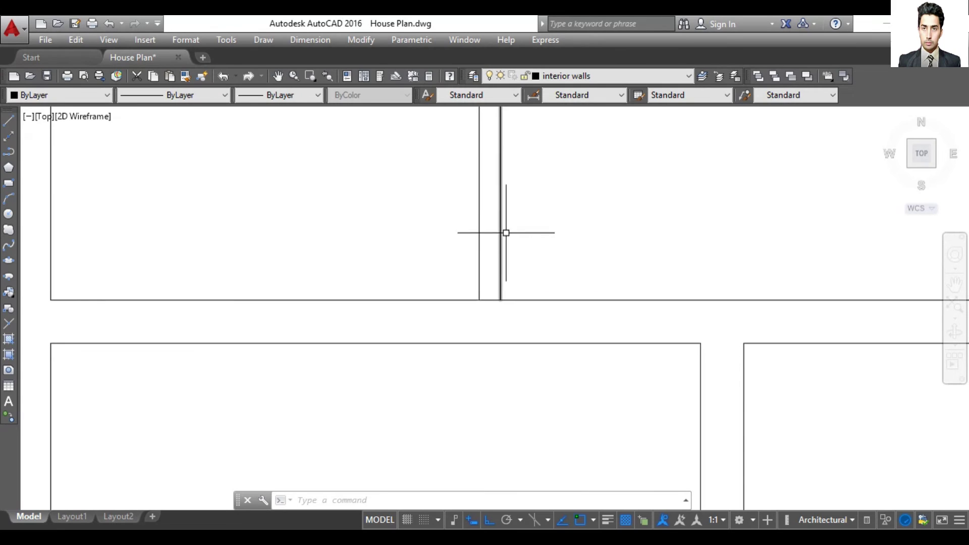
pyautogui.scroll(-2, 506, 233)
pyautogui.scroll(-2, 508, 237)
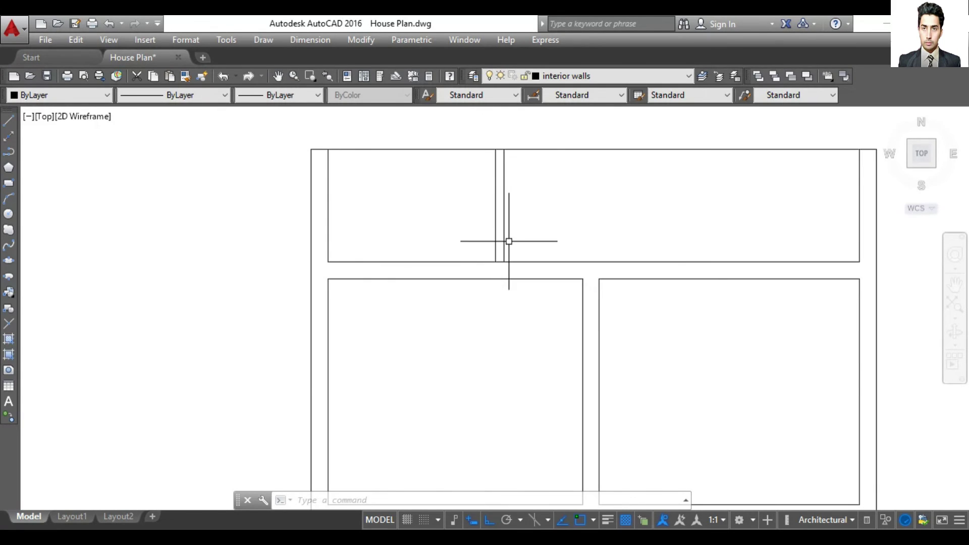
pyautogui.scroll(-2, 507, 240)
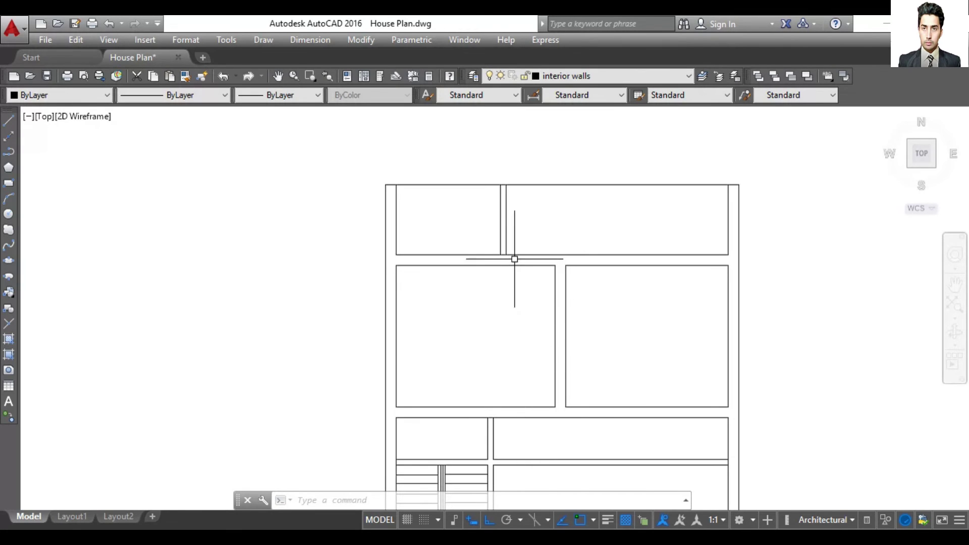
pyautogui.scroll(2, 493, 266)
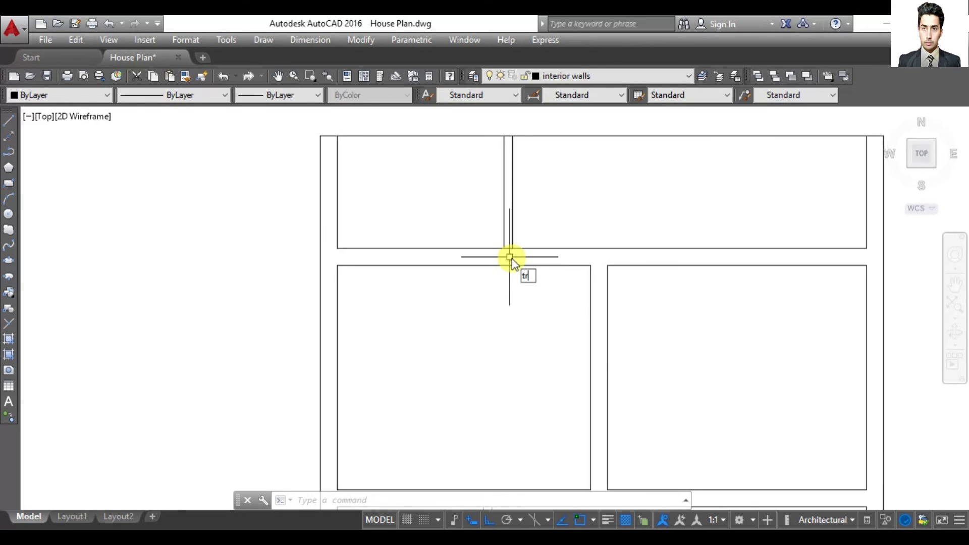
pyautogui.press('Return')
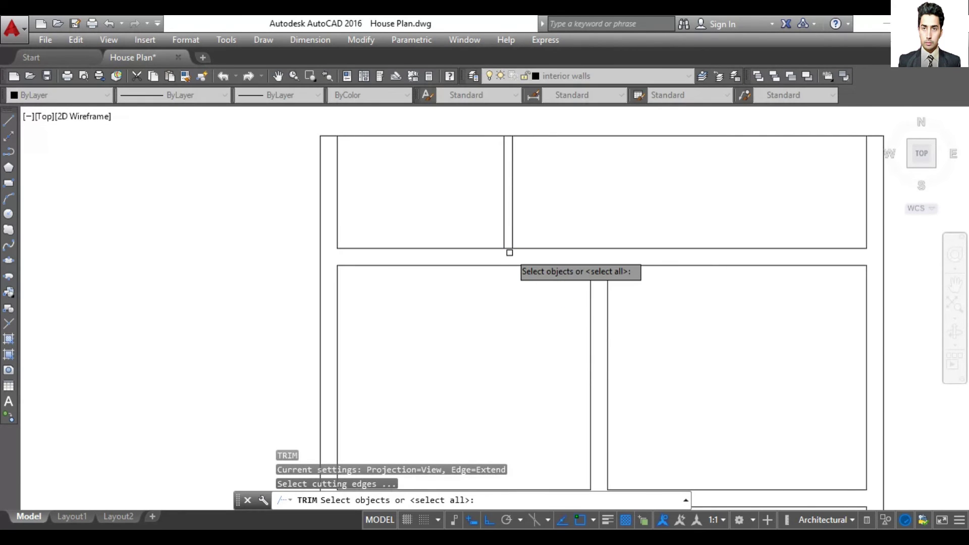
pyautogui.press('Return')
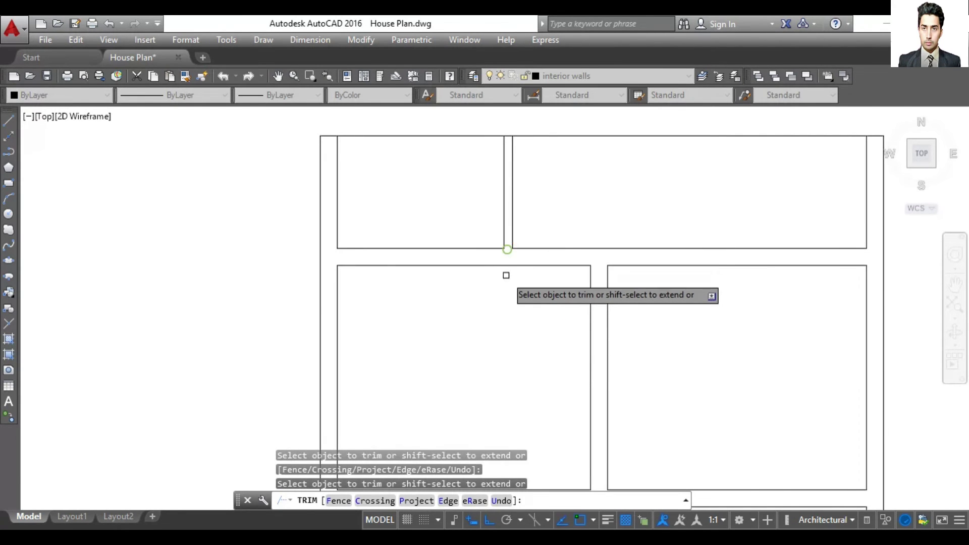
pyautogui.click(508, 249)
pyautogui.press('Return')
pyautogui.scroll(-4, 534, 307)
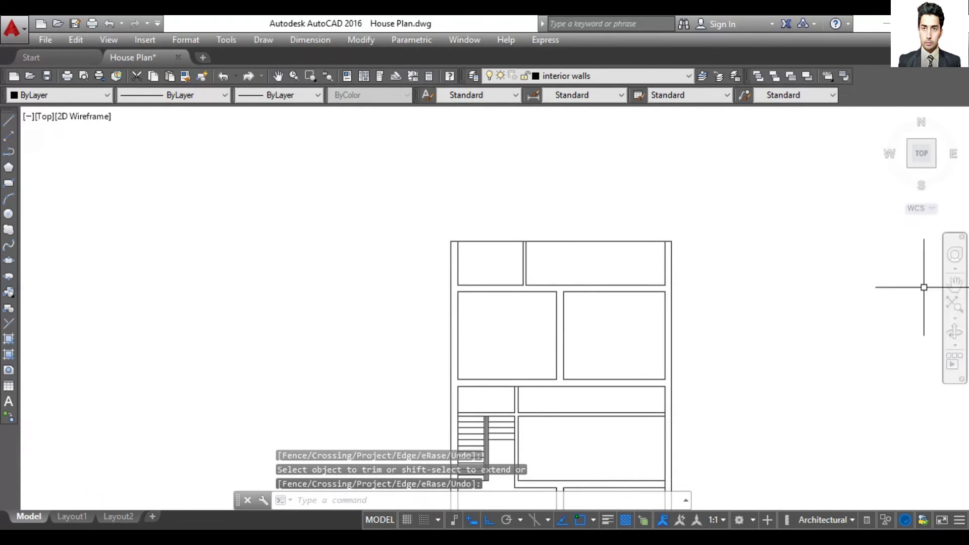
pyautogui.click(953, 286)
pyautogui.moveTo(771, 295)
pyautogui.mouseDown()
pyautogui.moveTo(686, 245)
pyautogui.moveTo(646, 199)
pyautogui.mouseUp()
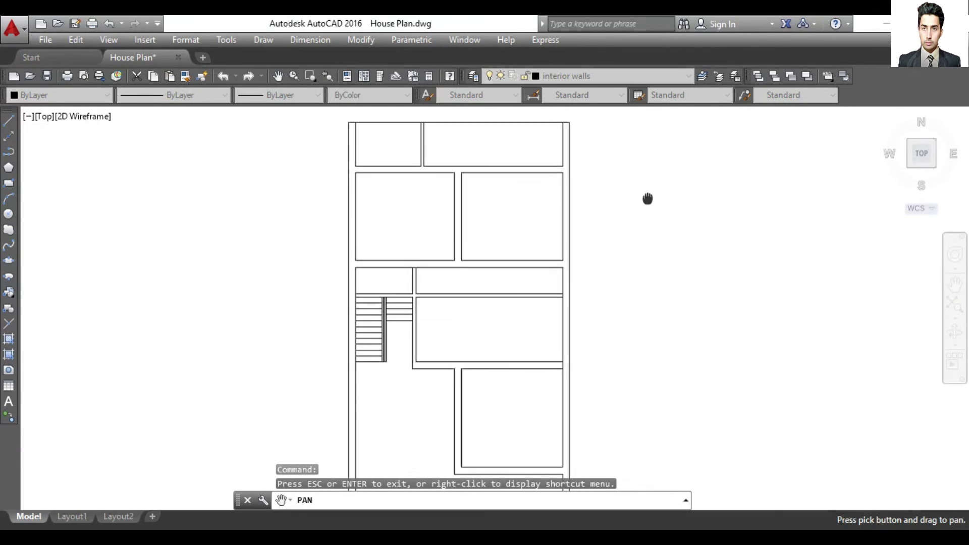
pyautogui.scroll(-2, 626, 217)
pyautogui.scroll(2, 380, 267)
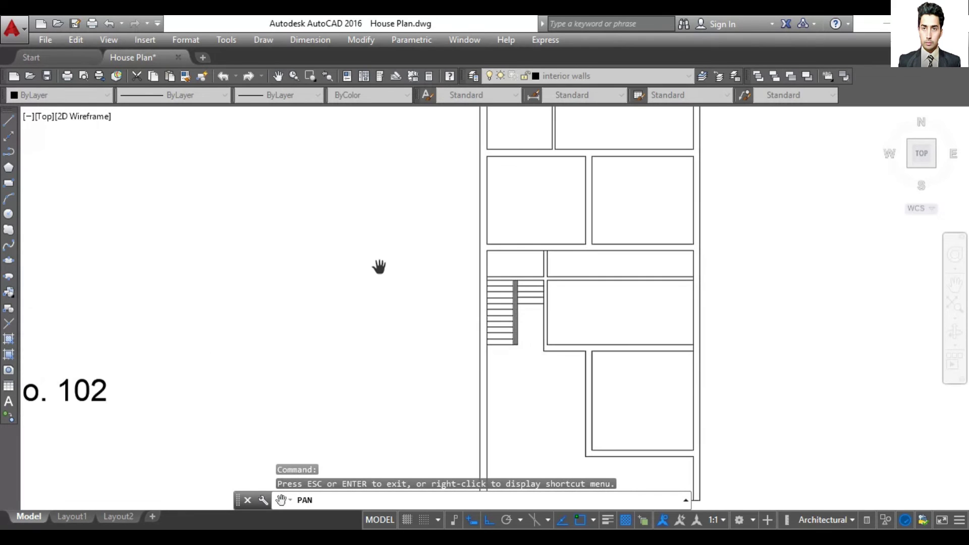
pyautogui.scroll(-1, 379, 267)
pyautogui.moveTo(378, 275)
pyautogui.mouseDown()
pyautogui.moveTo(314, 271)
pyautogui.moveTo(225, 284)
pyautogui.mouseUp()
pyautogui.scroll(-1, 310, 270)
pyautogui.scroll(-1, 306, 269)
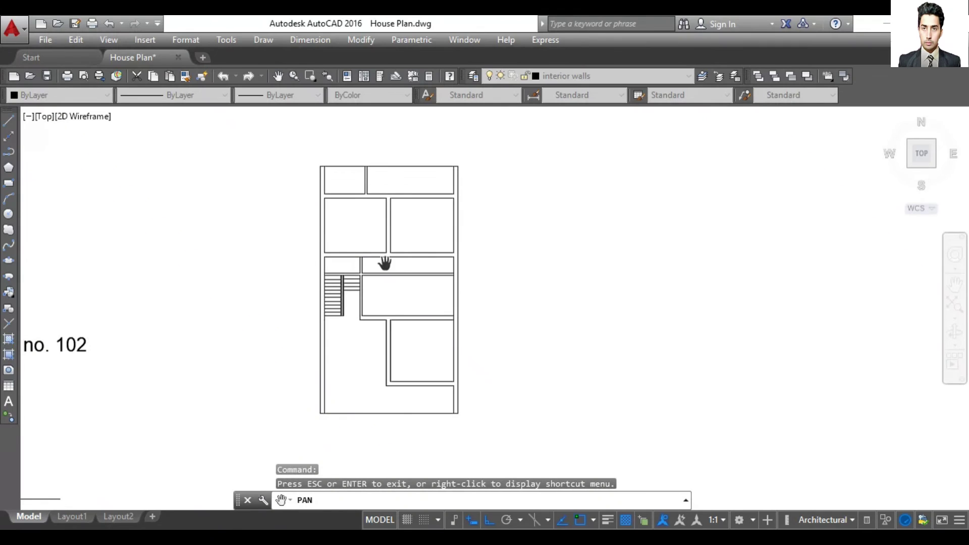
pyautogui.press('Escape')
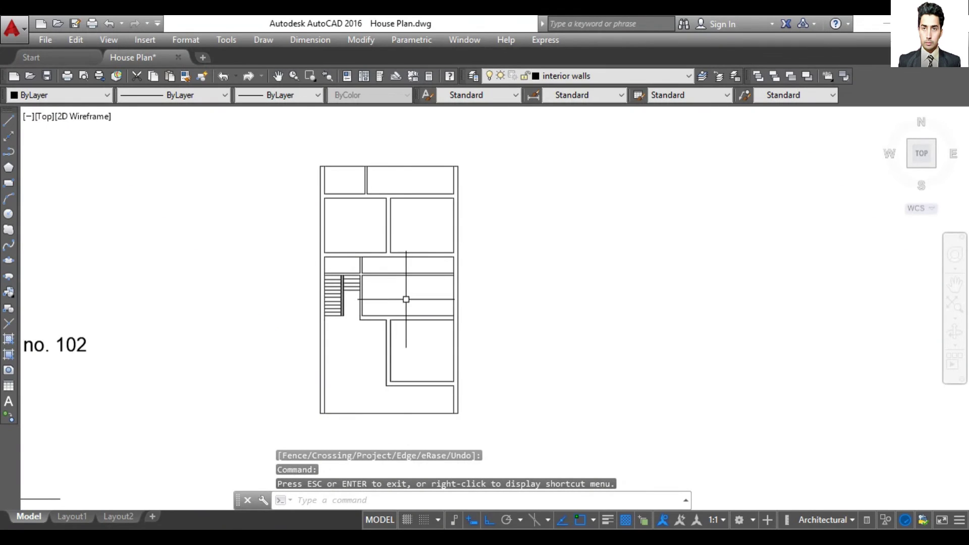
pyautogui.scroll(4, 397, 289)
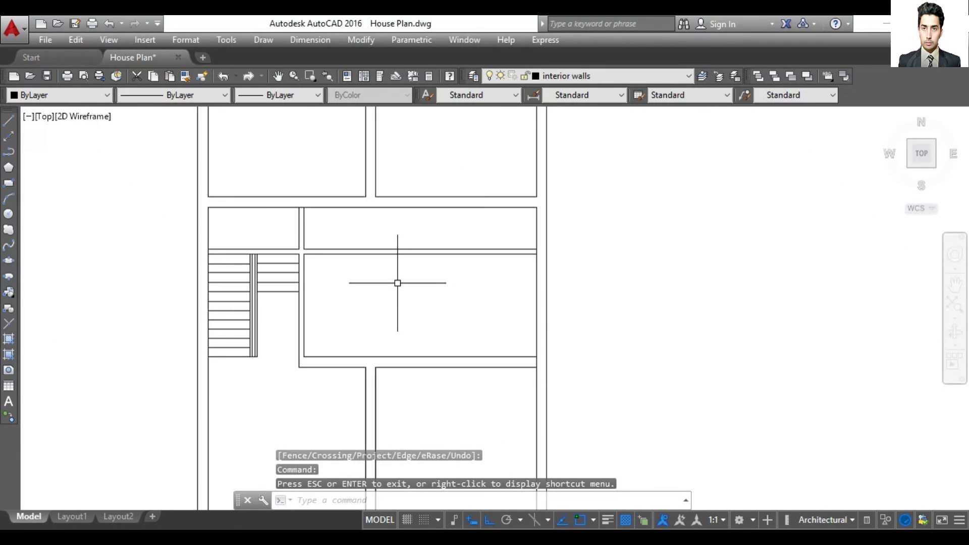
pyautogui.scroll(-2, 396, 283)
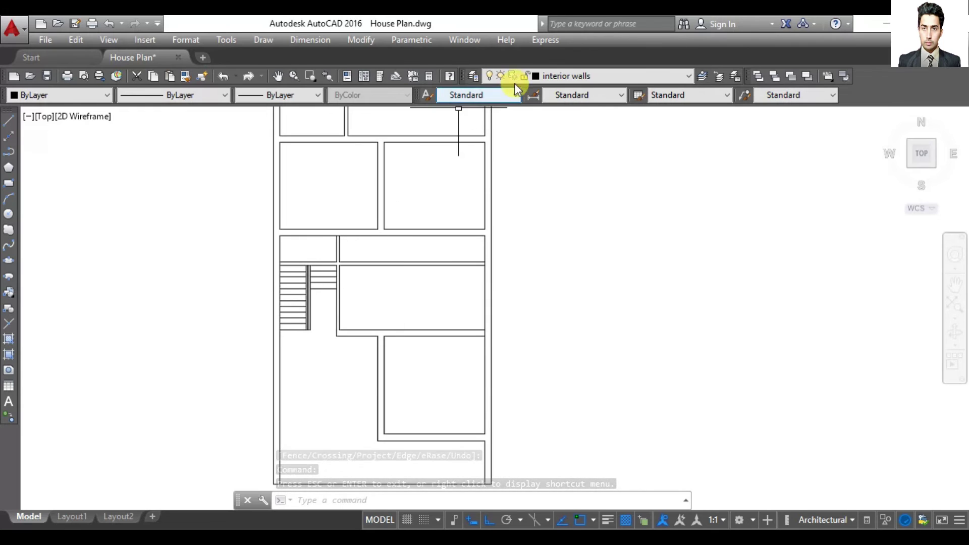
pyautogui.click(582, 75)
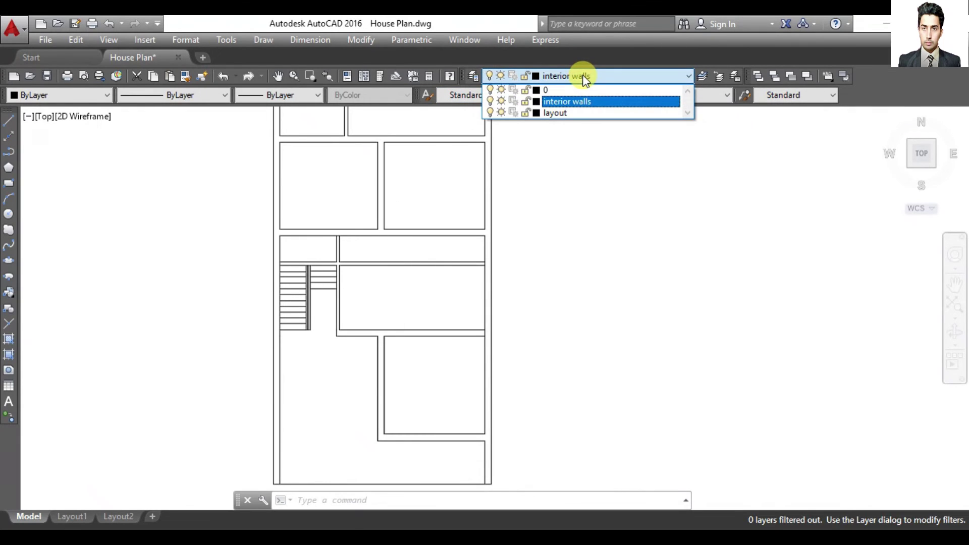
pyautogui.click(582, 74)
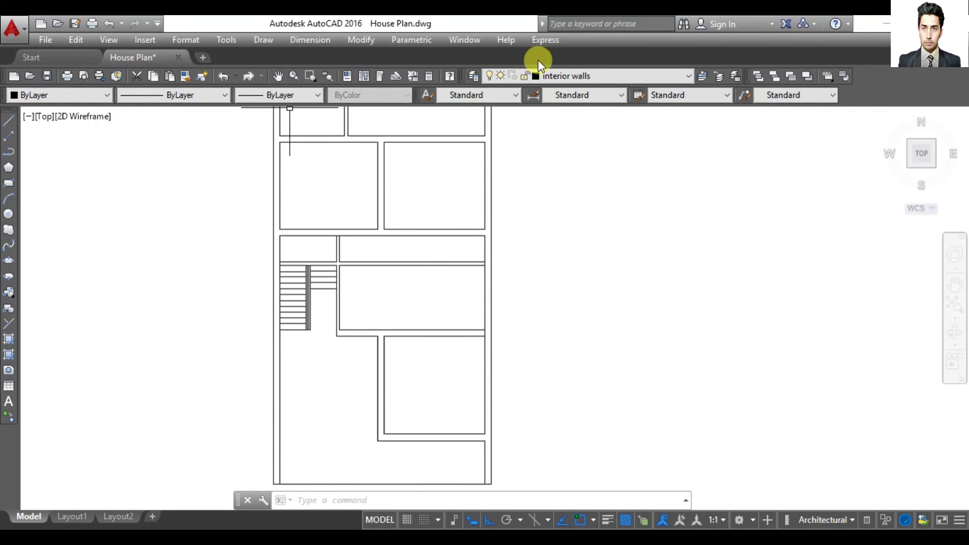
# In Layer Properties Manager, try deleting layer 0 and dismiss the not-deleted warning
pyautogui.click(468, 77)
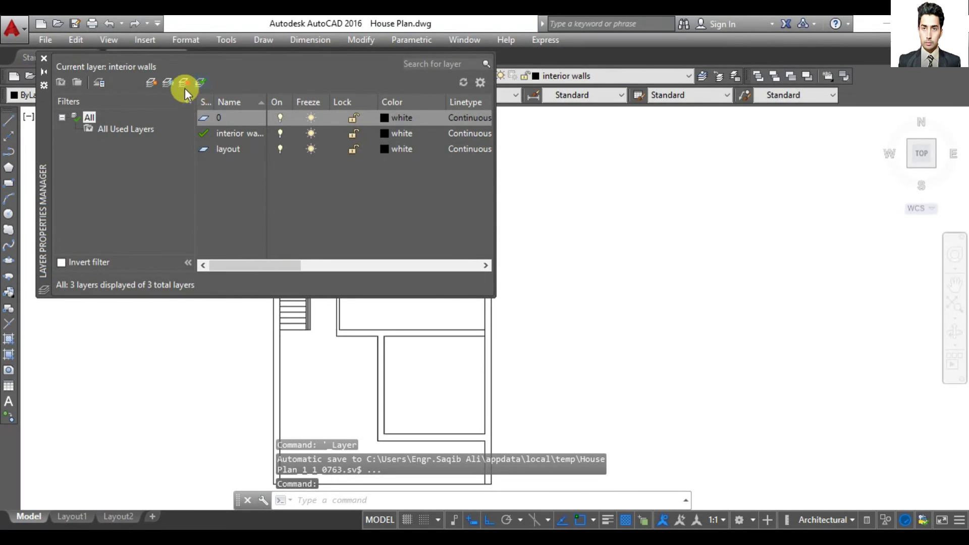
pyautogui.click(180, 84)
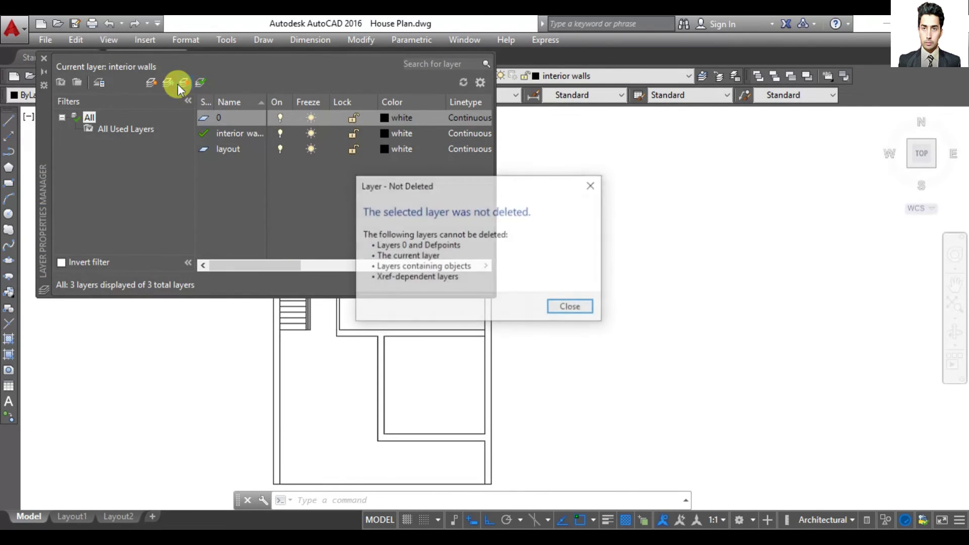
pyautogui.click(593, 187)
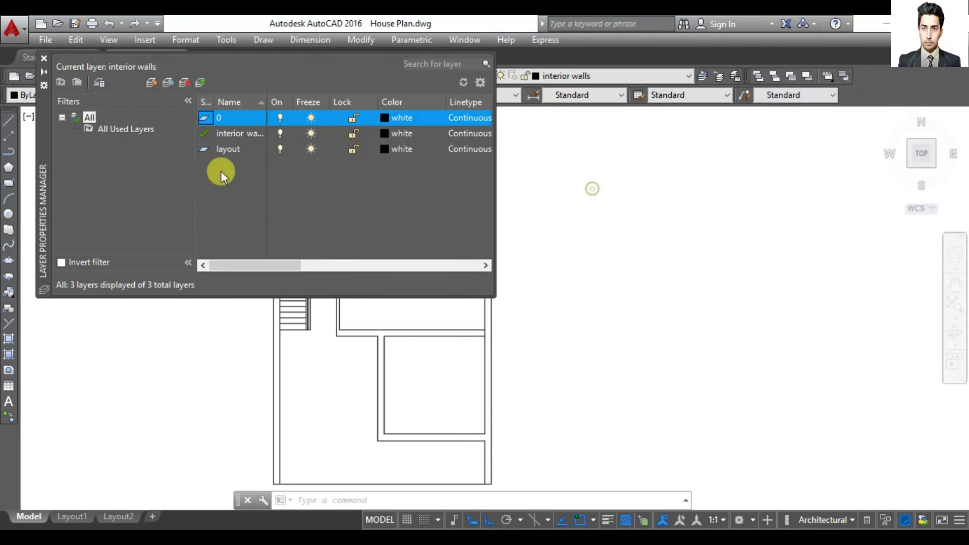
# Create a 'stairs' layer with colour index 20 and make it the current layer
pyautogui.click(163, 80)
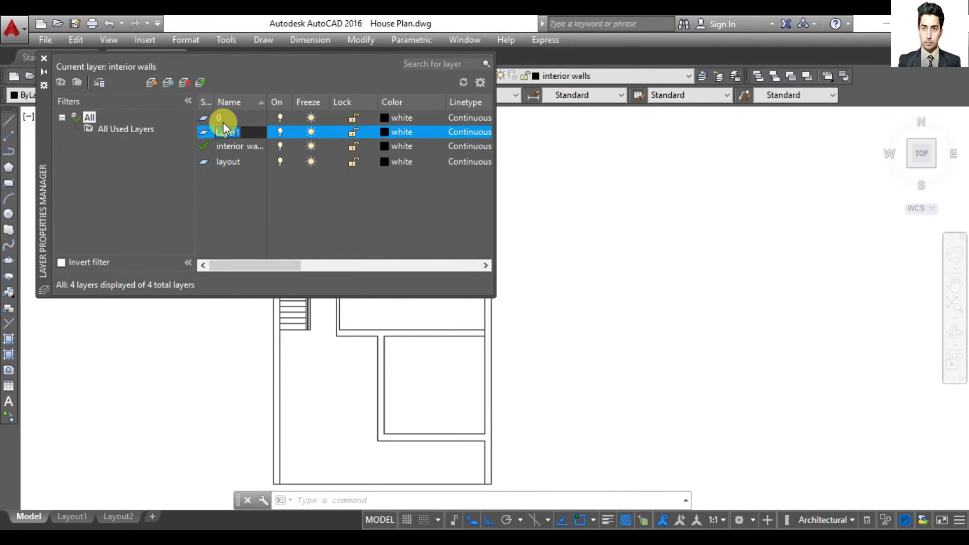
pyautogui.write('stairs')
pyautogui.press('Return')
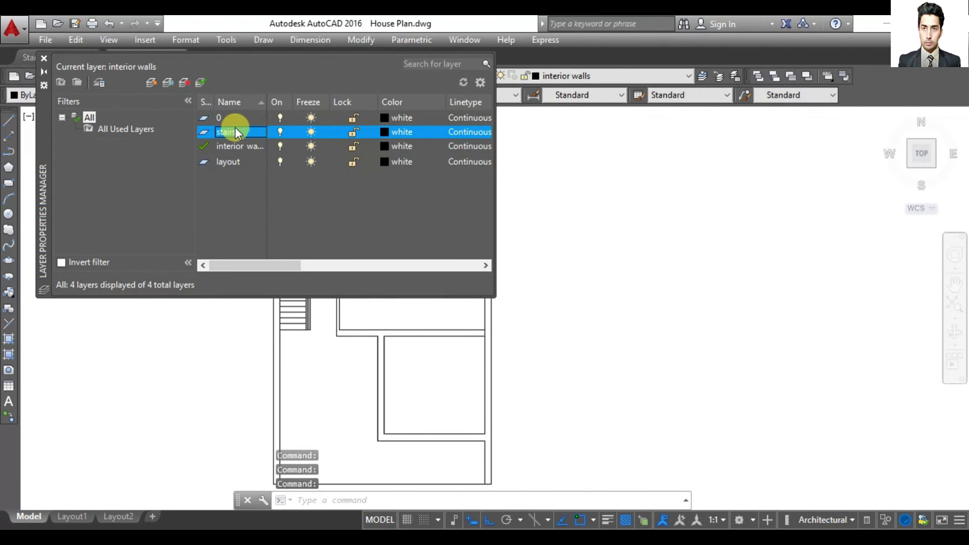
pyautogui.click(386, 131)
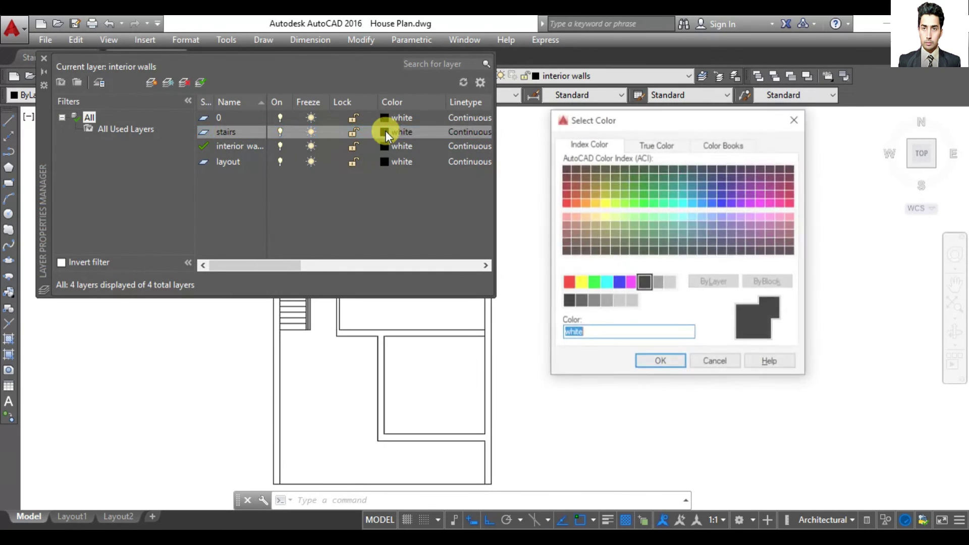
pyautogui.click(574, 205)
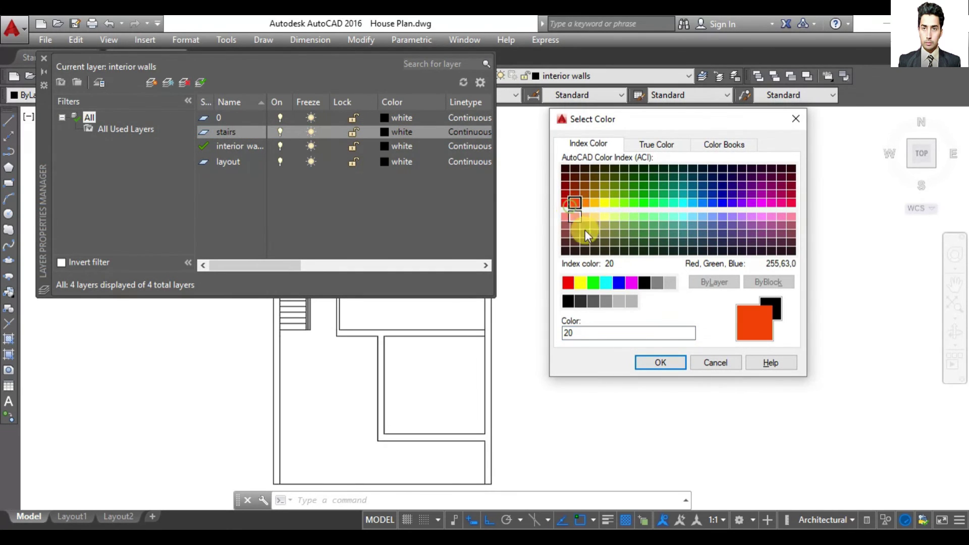
pyautogui.click(654, 361)
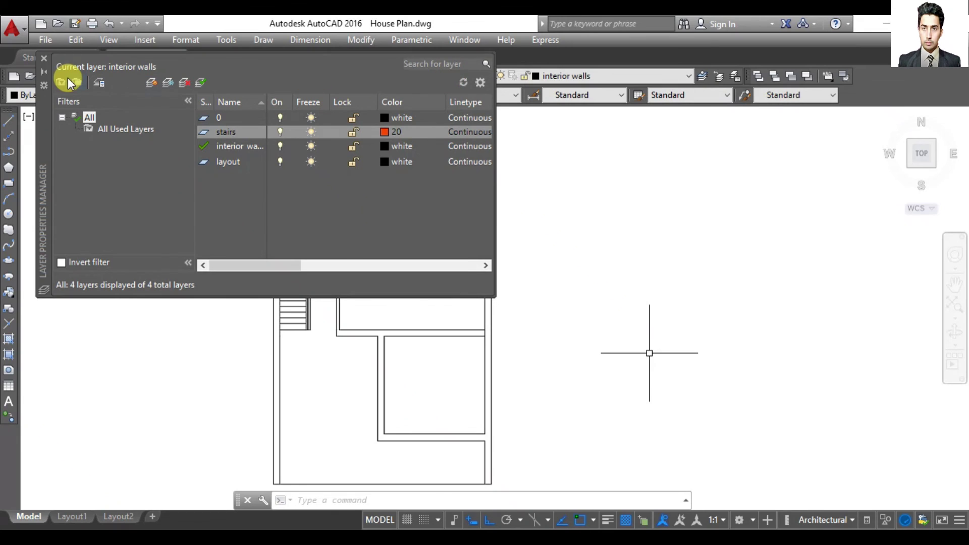
pyautogui.doubleClick(202, 133)
pyautogui.click(45, 59)
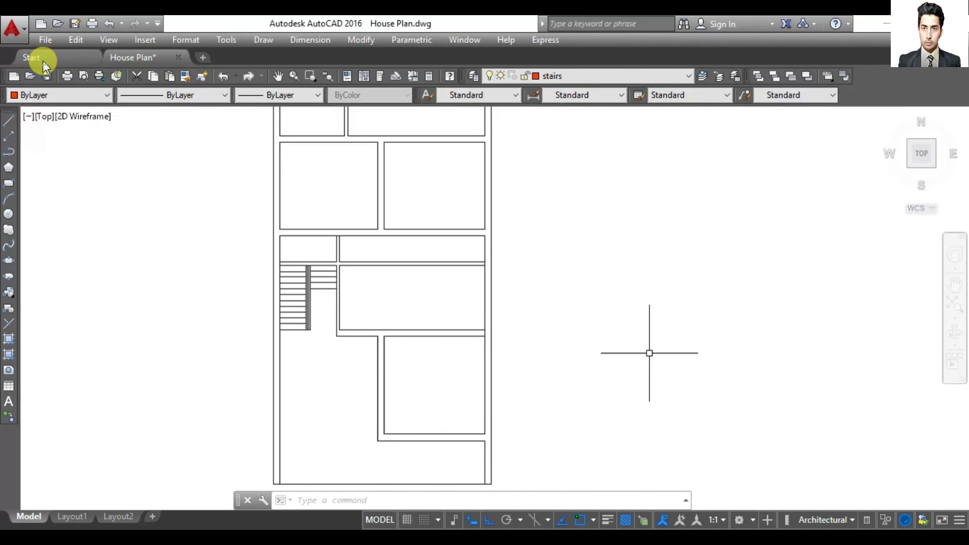
# Attempt to select the lines beside the stairs, then cancel the partial selection
pyautogui.click(321, 282)
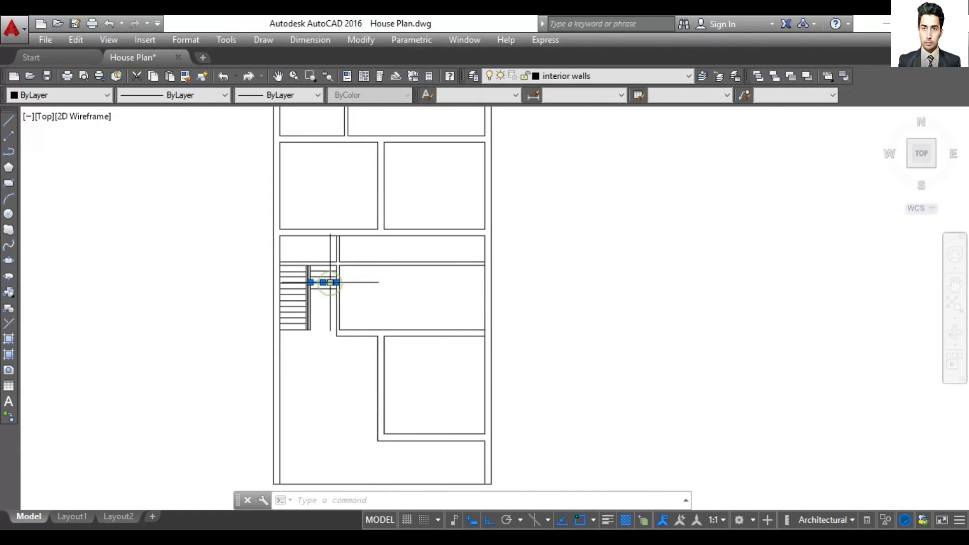
pyautogui.click(557, 79)
pyautogui.click(556, 79)
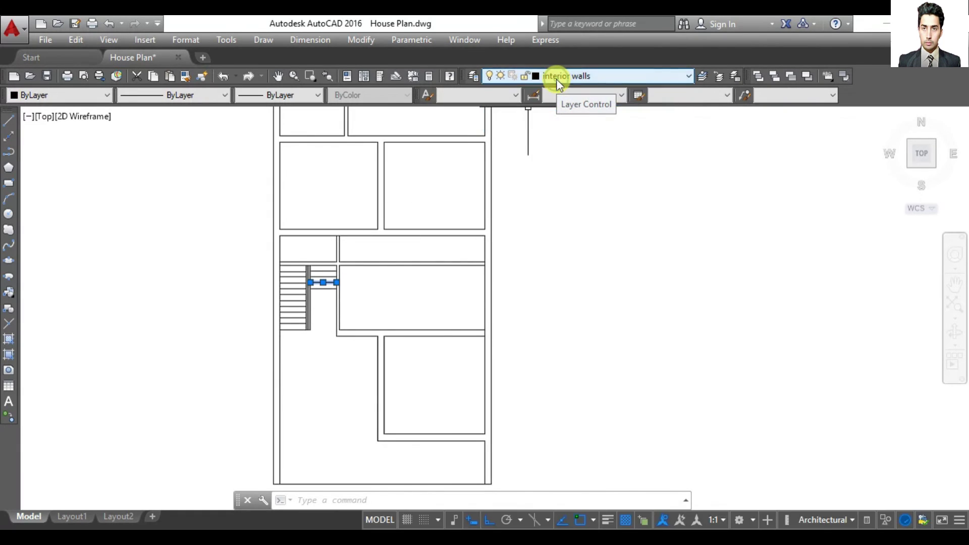
pyautogui.scroll(2, 340, 302)
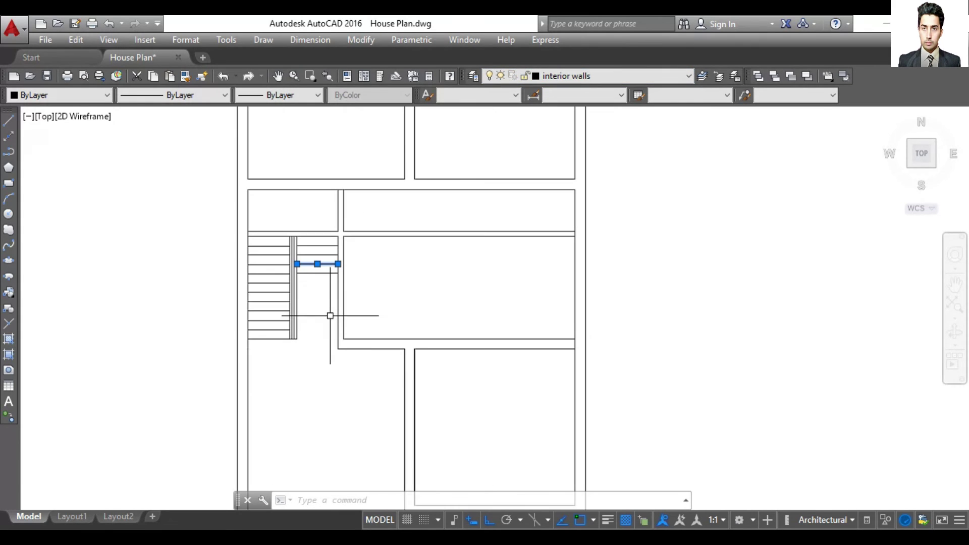
pyautogui.click(333, 301)
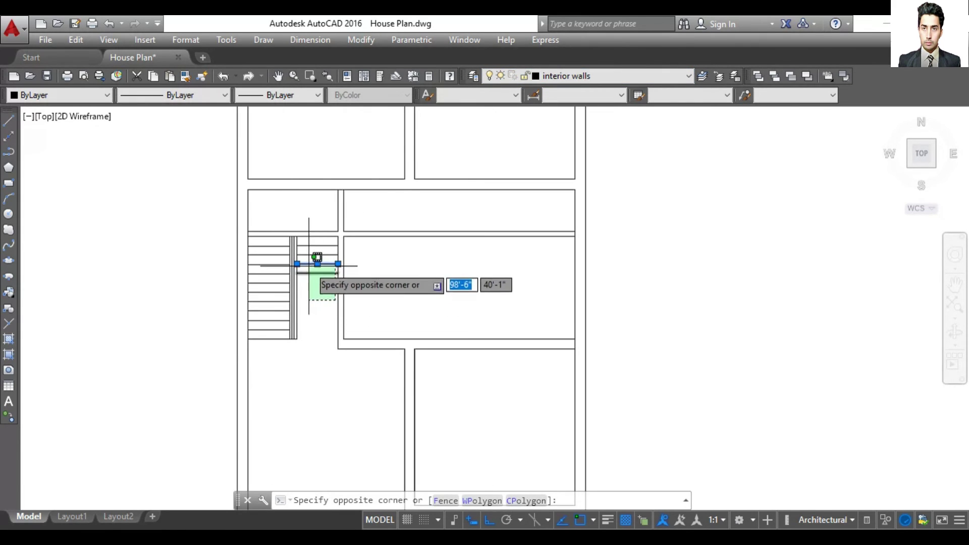
pyautogui.click(302, 262)
pyautogui.click(302, 302)
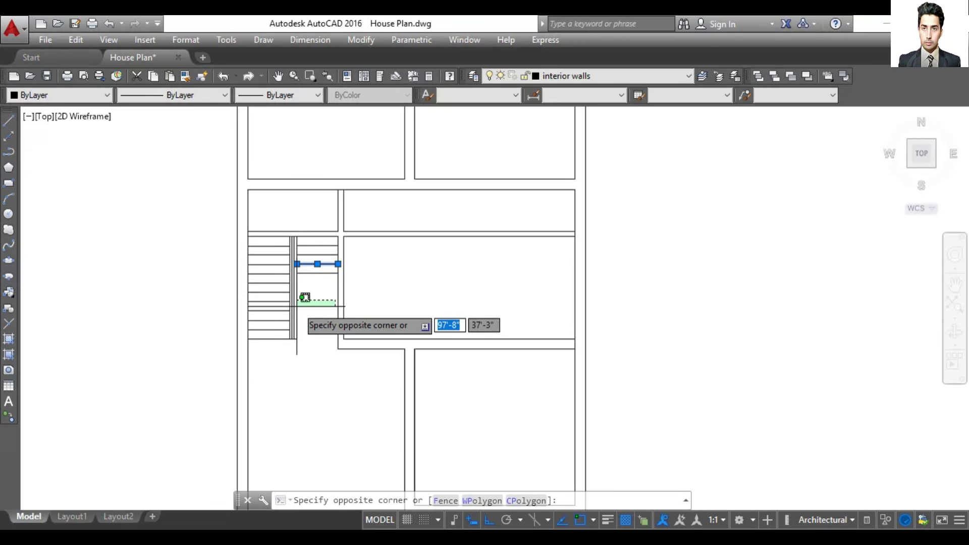
pyautogui.press('Escape')
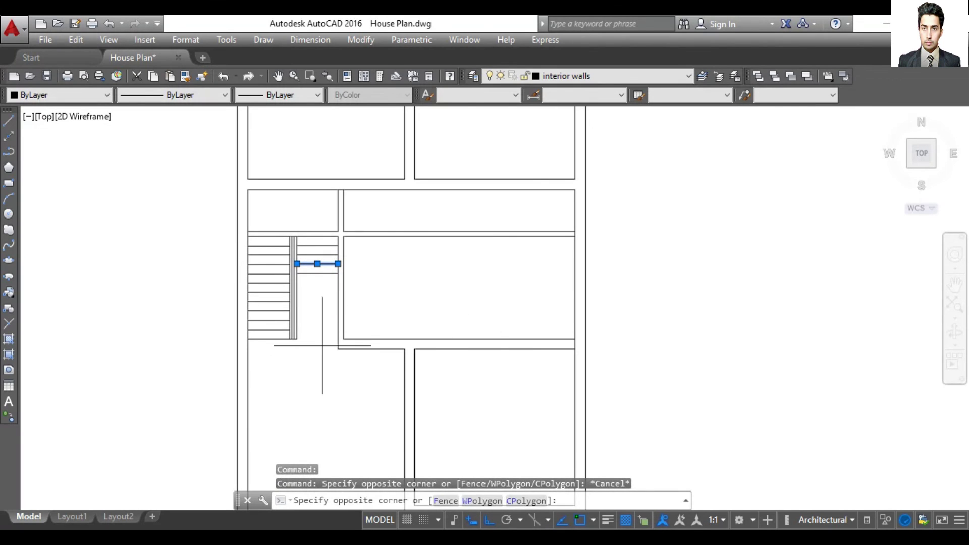
# Select all stair tread lines and move them onto the stairs layer, then deselect
pyautogui.click(322, 345)
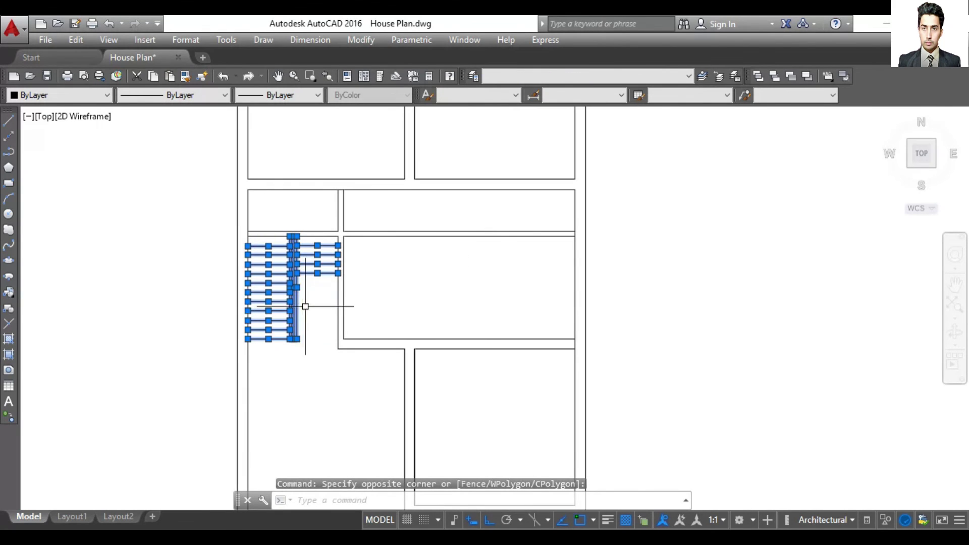
pyautogui.scroll(4, 297, 299)
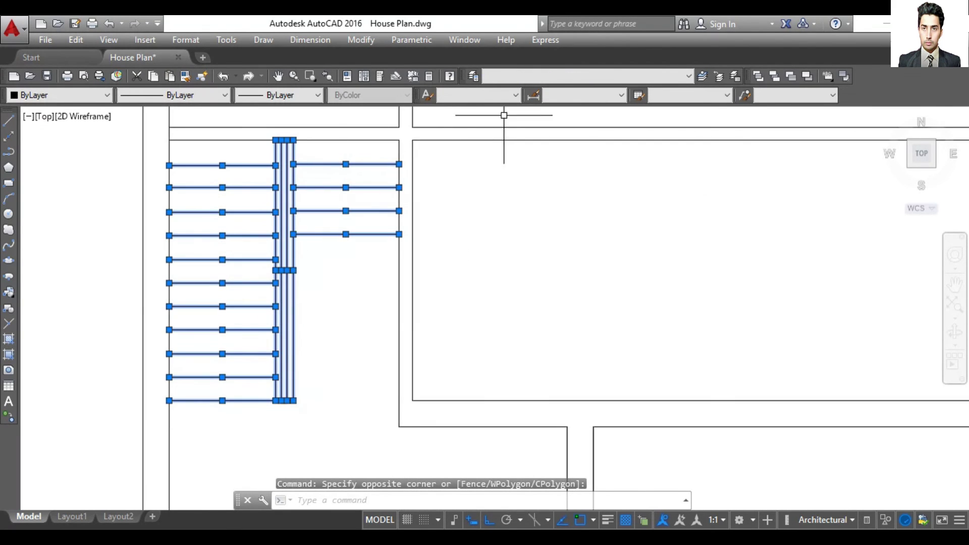
pyautogui.click(564, 76)
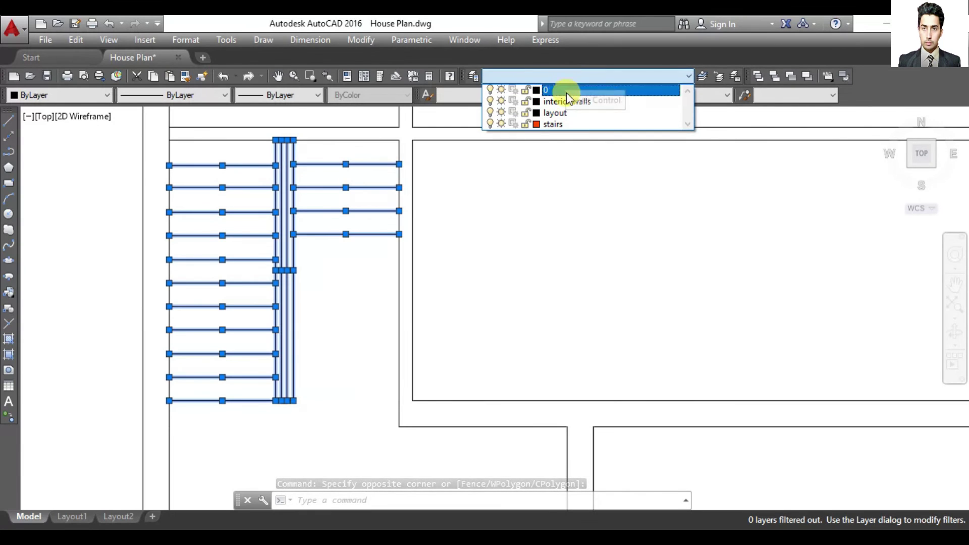
pyautogui.click(558, 125)
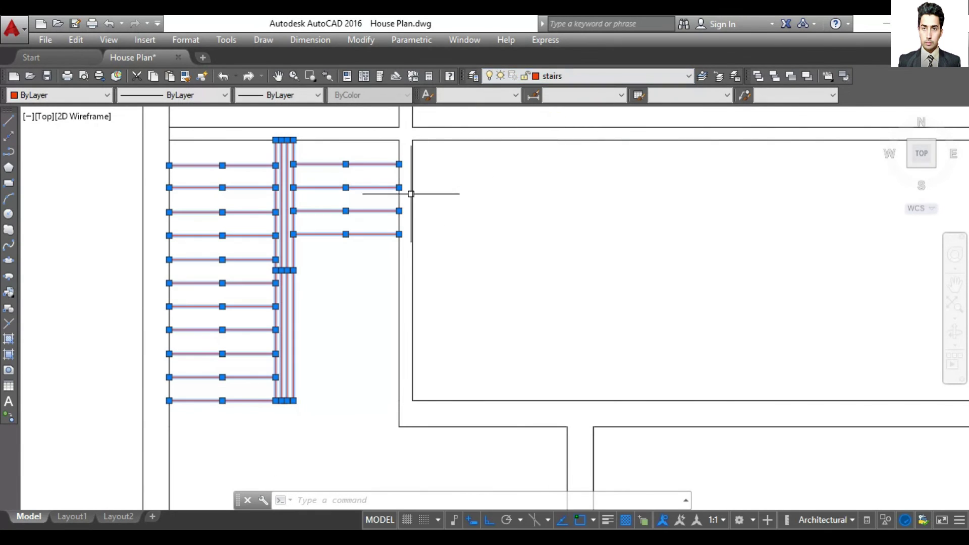
pyautogui.press('Escape')
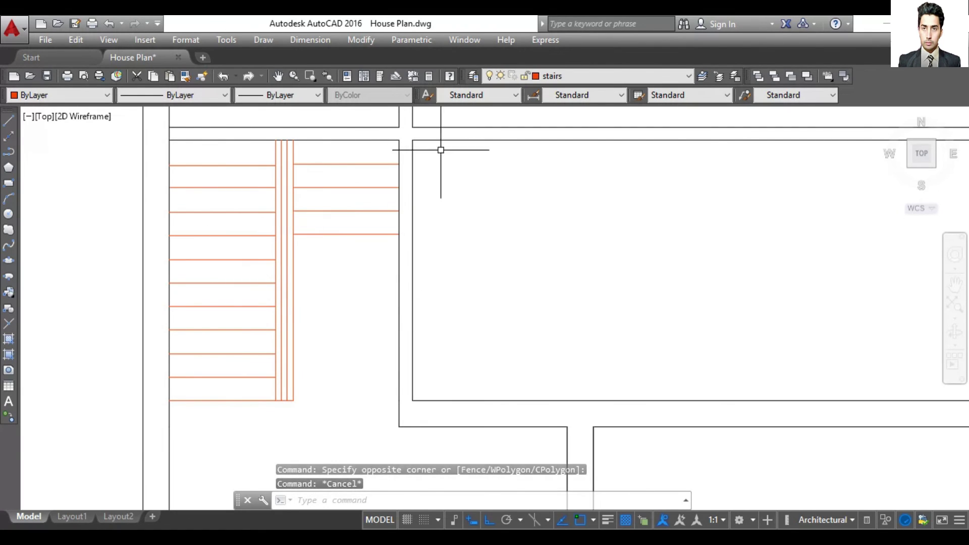
pyautogui.click(596, 76)
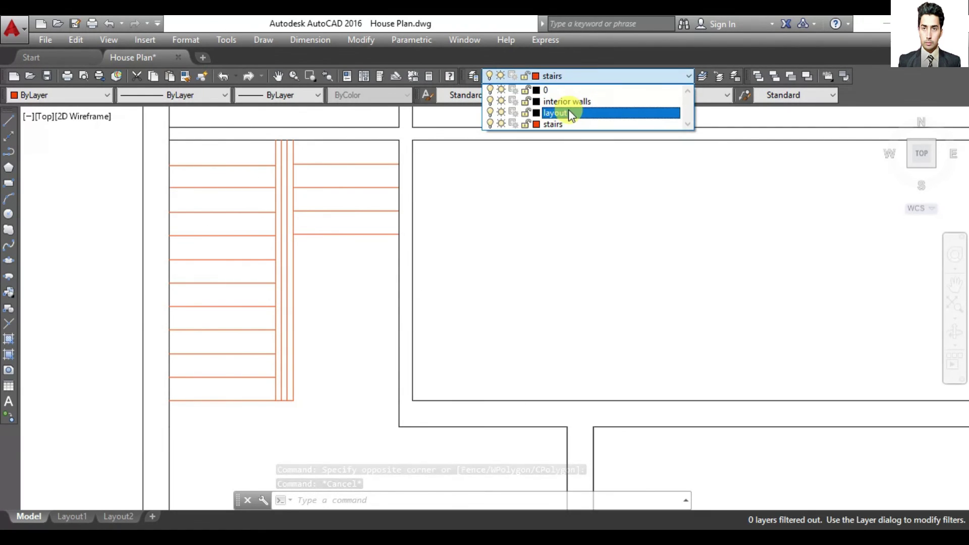
# Switch the current layer between stairs and layout, ending with layout current
pyautogui.click(554, 110)
pyautogui.click(568, 76)
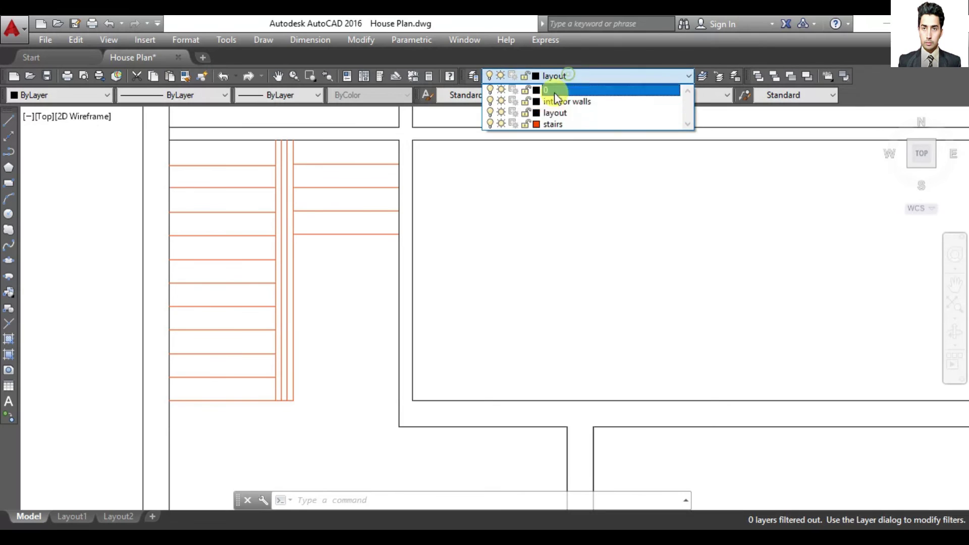
pyautogui.click(552, 122)
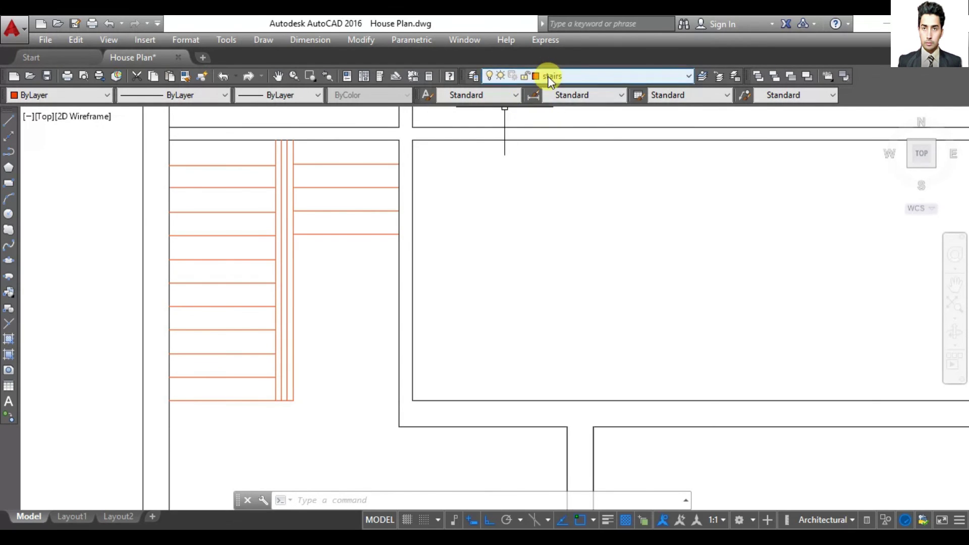
pyautogui.click(550, 81)
pyautogui.click(552, 110)
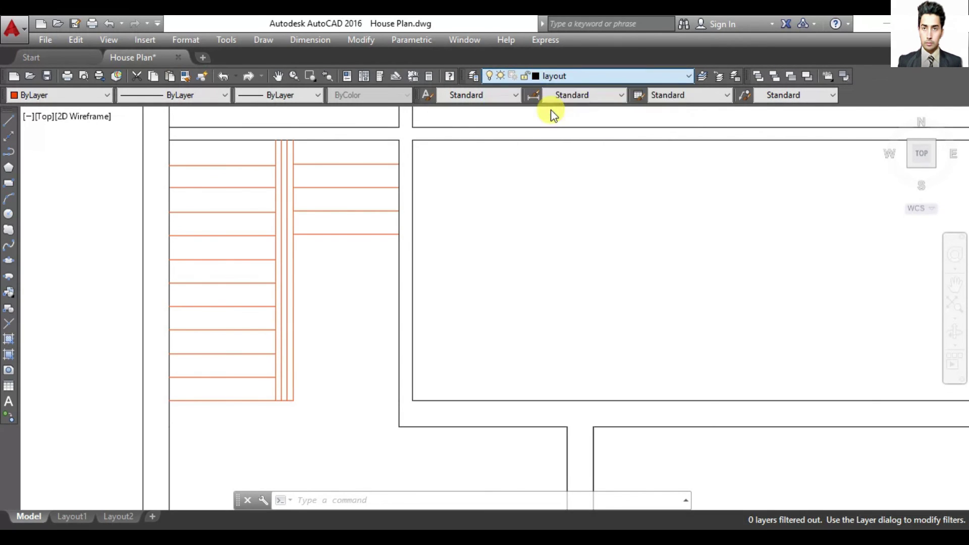
# Select the top stair tread to confirm it sits on the stairs layer, then clear the selection
pyautogui.click(260, 165)
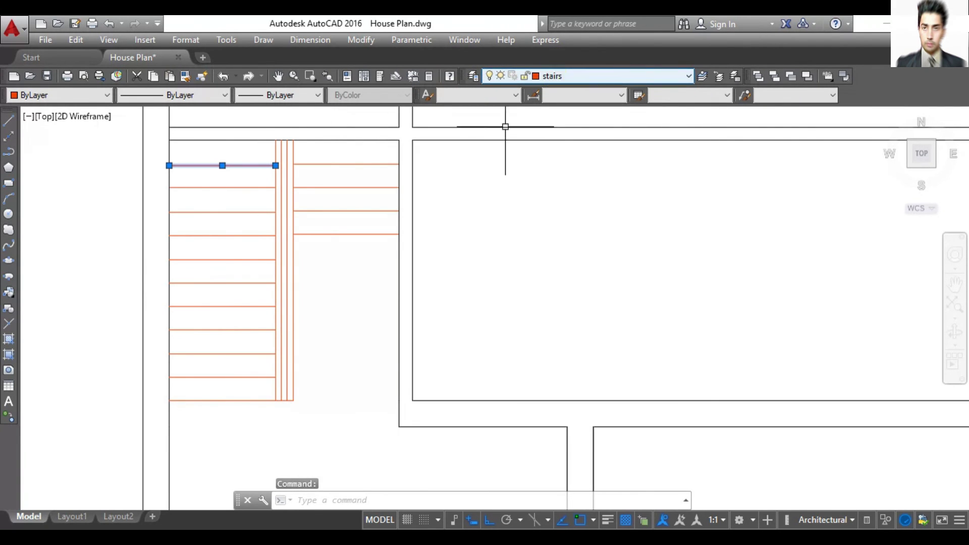
pyautogui.scroll(-3, 363, 314)
pyautogui.scroll(-2, 360, 347)
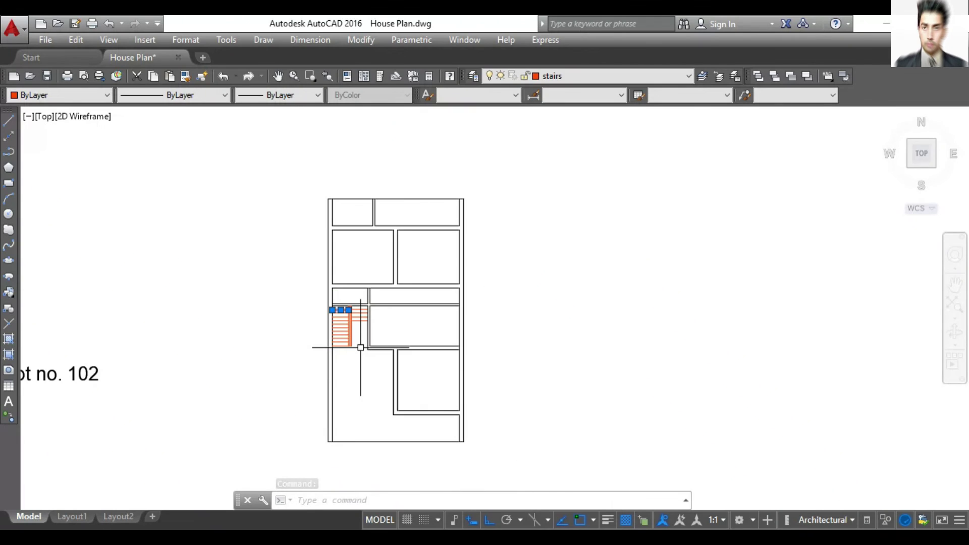
pyautogui.press('Escape')
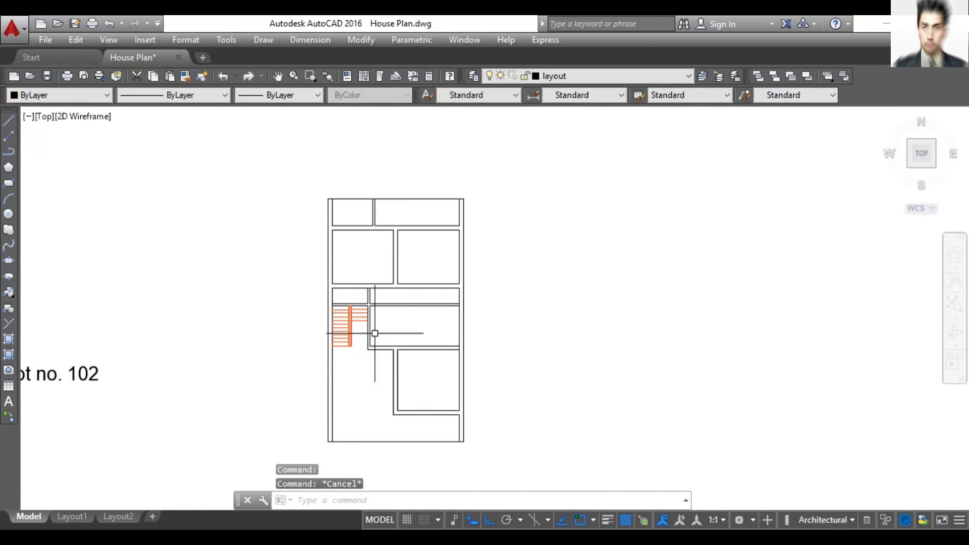
pyautogui.scroll(4, 352, 295)
pyautogui.scroll(2, 352, 301)
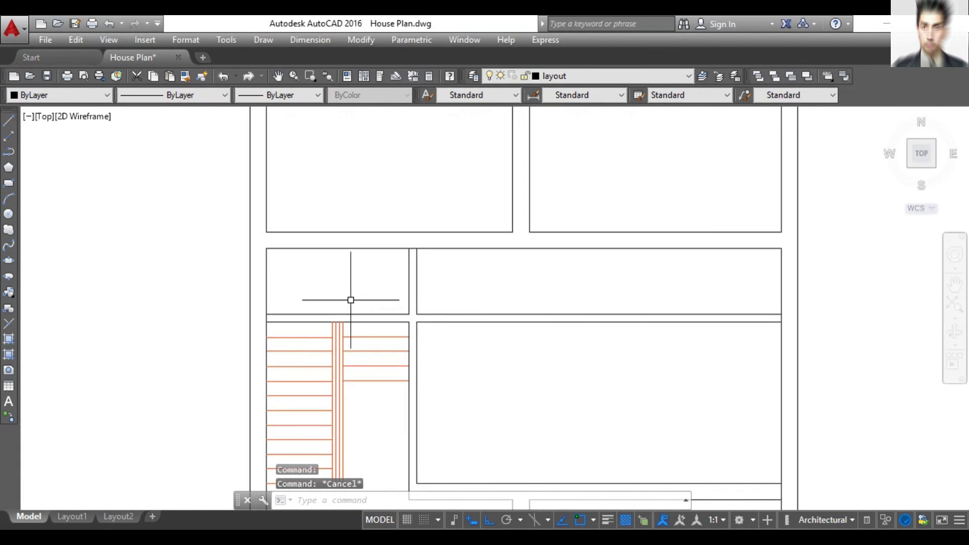
pyautogui.scroll(-2, 523, 298)
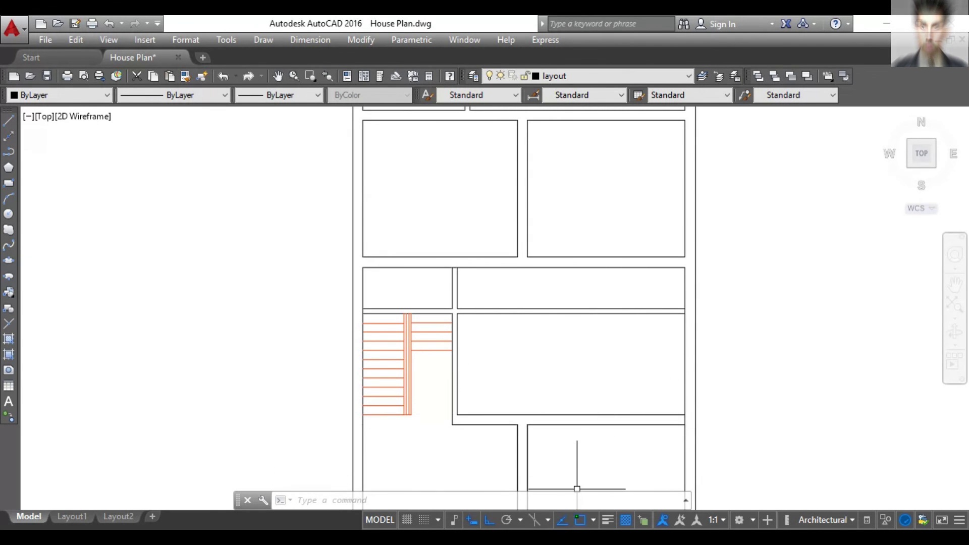
pyautogui.scroll(-2, 490, 322)
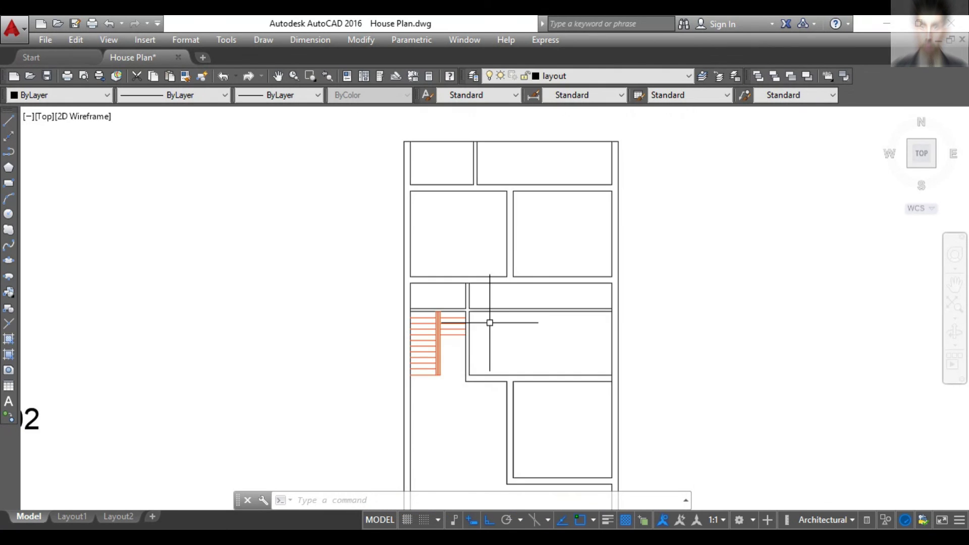
pyautogui.scroll(2, 533, 339)
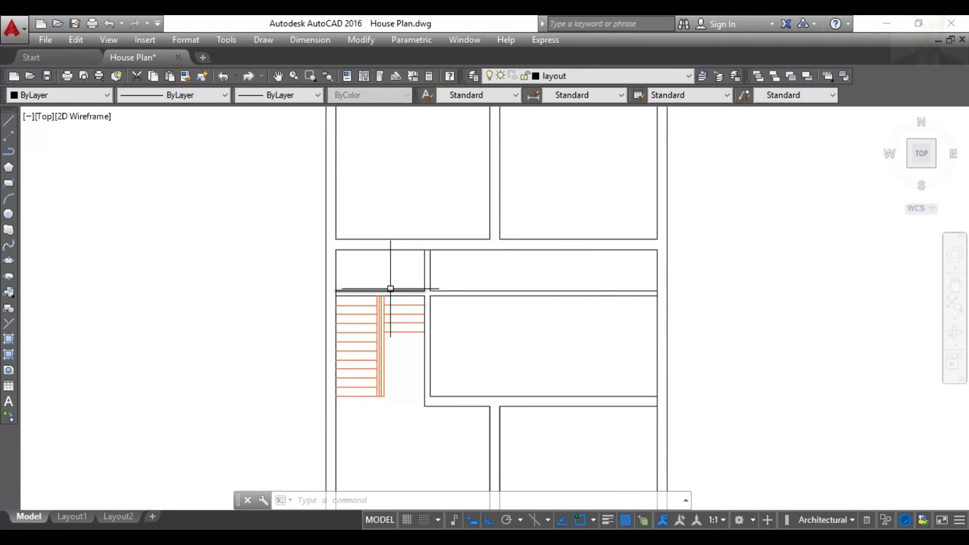
pyautogui.scroll(4, 390, 289)
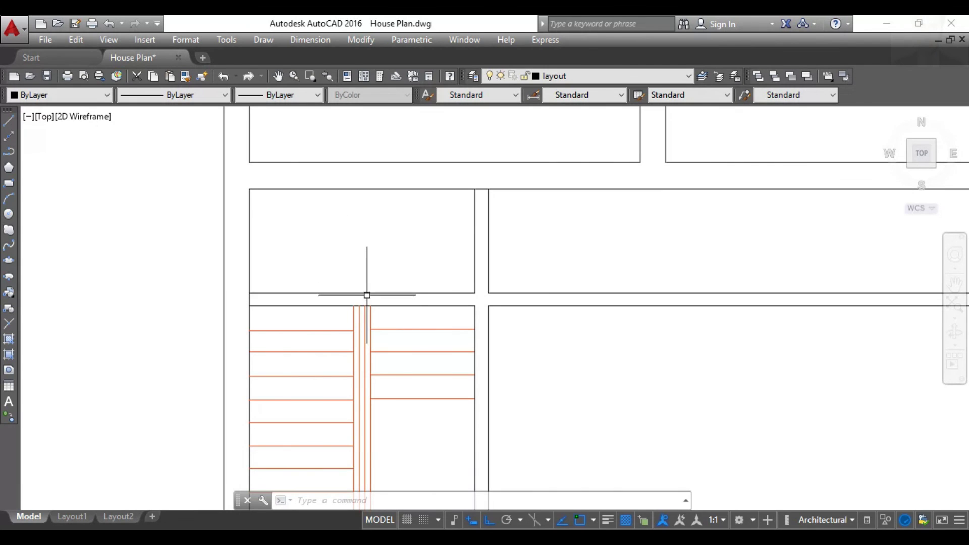
pyautogui.scroll(-4, 580, 319)
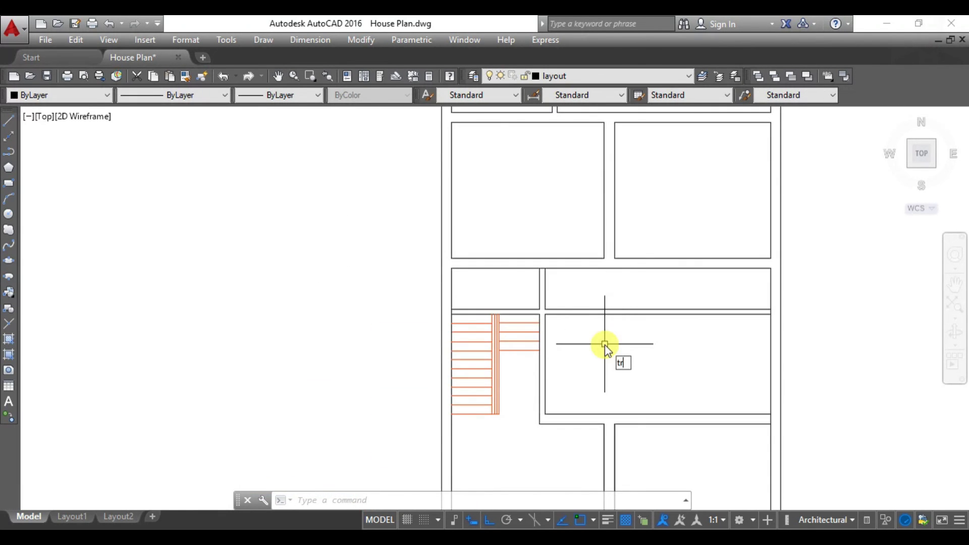
# Trim four pieces off the double-line wall between the rooms beside the stairs
pyautogui.press('Return')
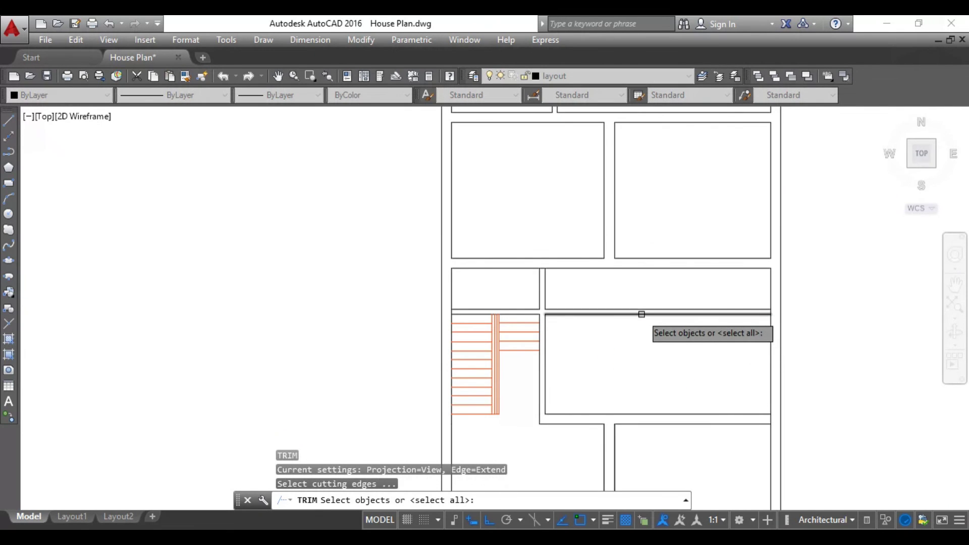
pyautogui.press('Return')
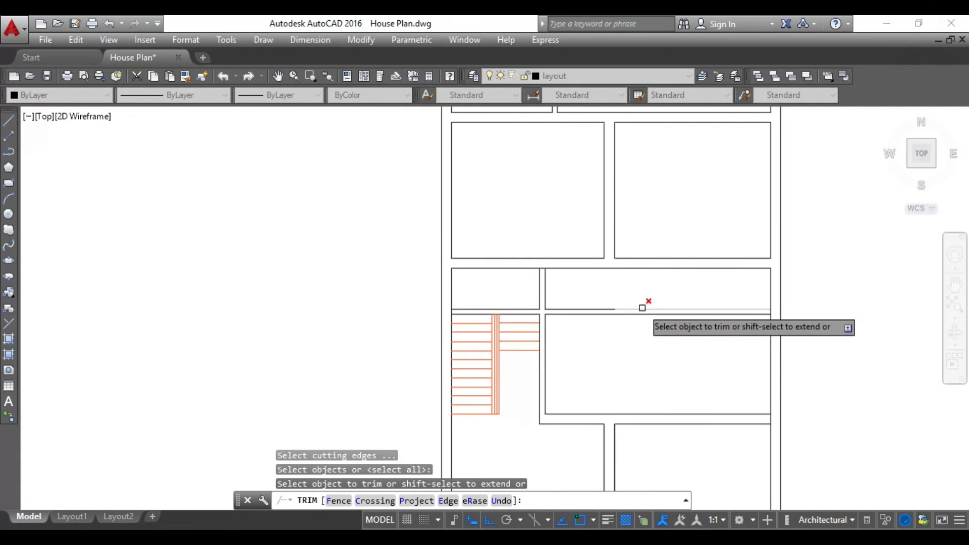
pyautogui.click(642, 308)
pyautogui.click(596, 308)
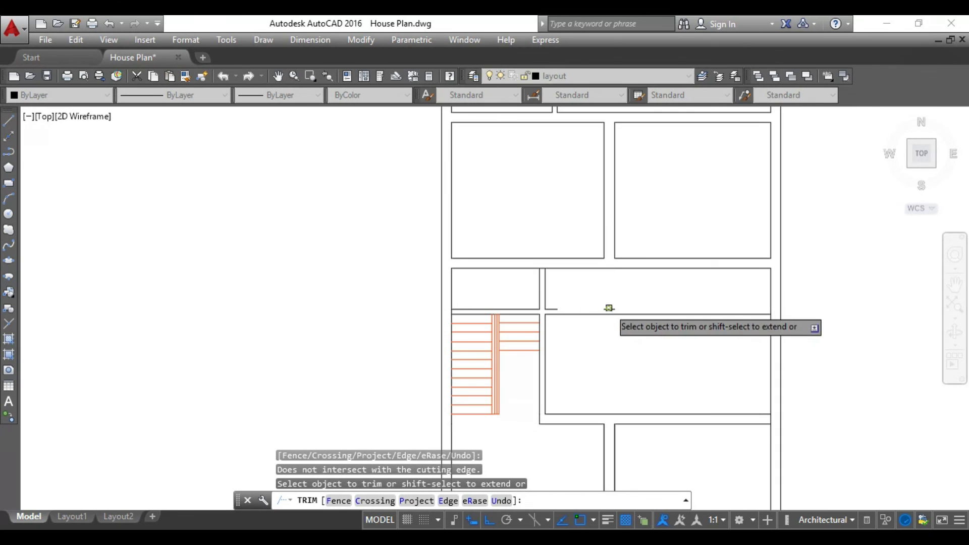
pyautogui.click(609, 308)
pyautogui.click(650, 308)
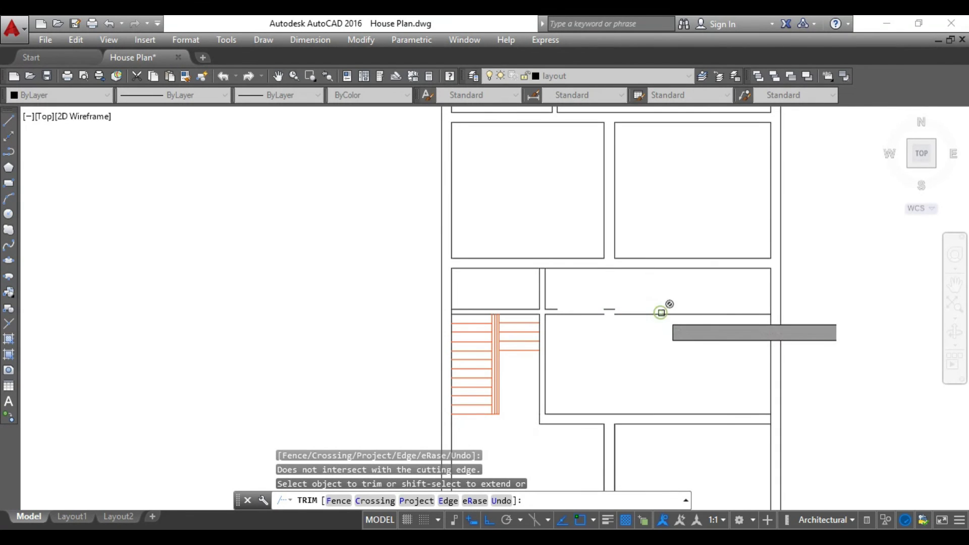
pyautogui.press('Escape')
# Erase the three leftover wall line pieces between the two rooms
pyautogui.click(692, 314)
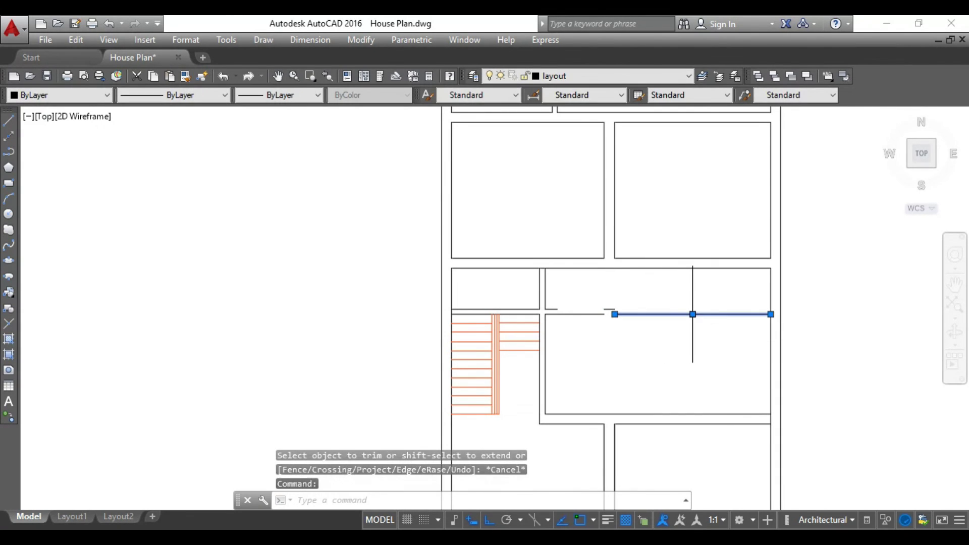
pyautogui.press('Delete')
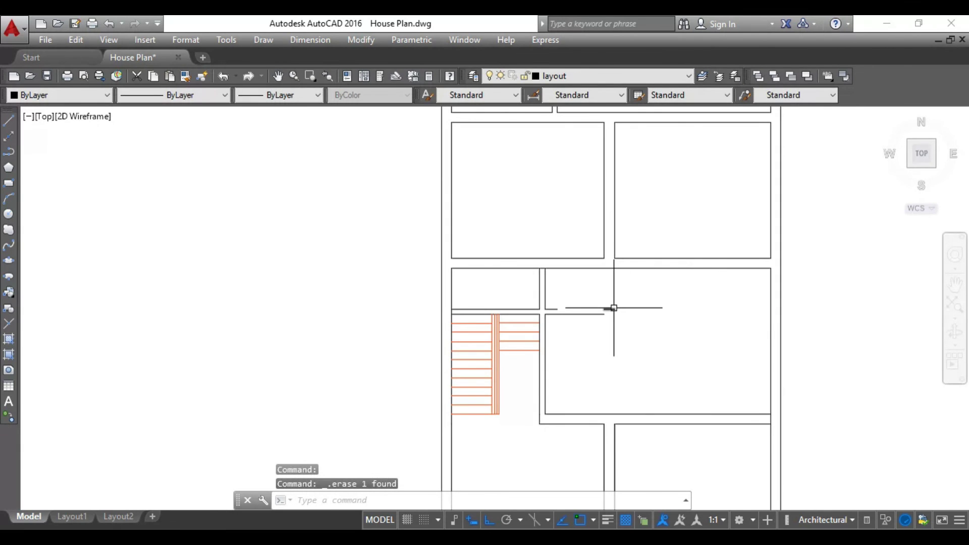
pyautogui.click(611, 309)
pyautogui.press('Delete')
pyautogui.click(589, 315)
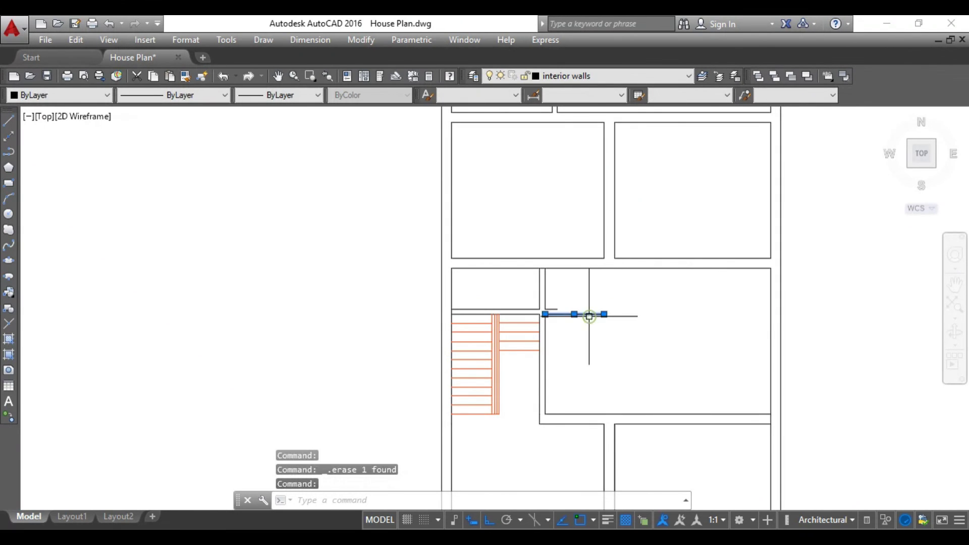
pyautogui.press('Delete')
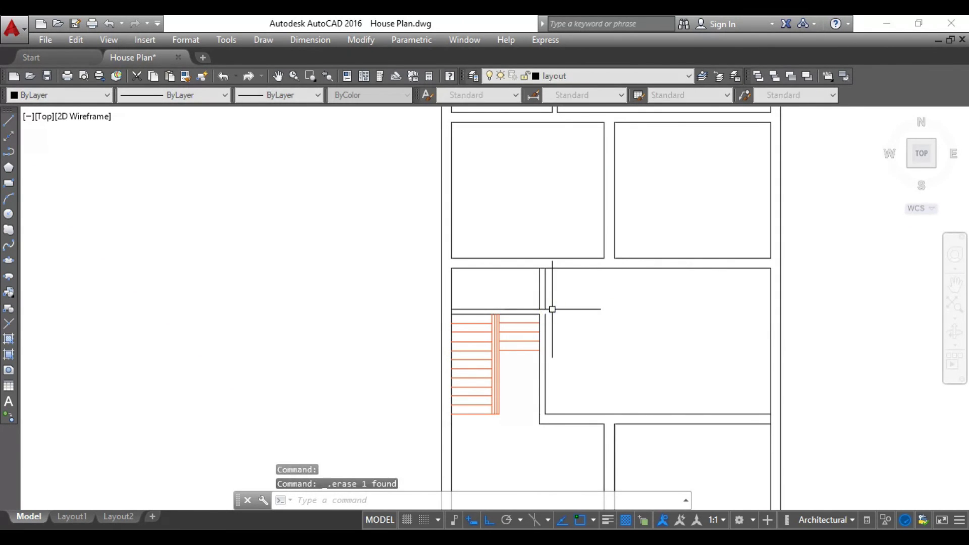
# Draw a 3'-6" horizontal line to close the open wall end
pyautogui.write('L')
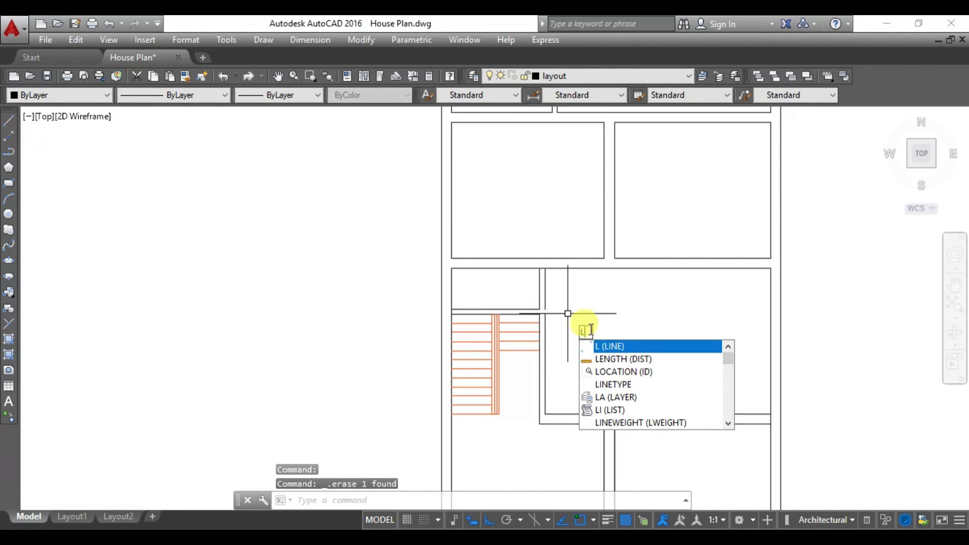
pyautogui.press('Return')
pyautogui.click(545, 314)
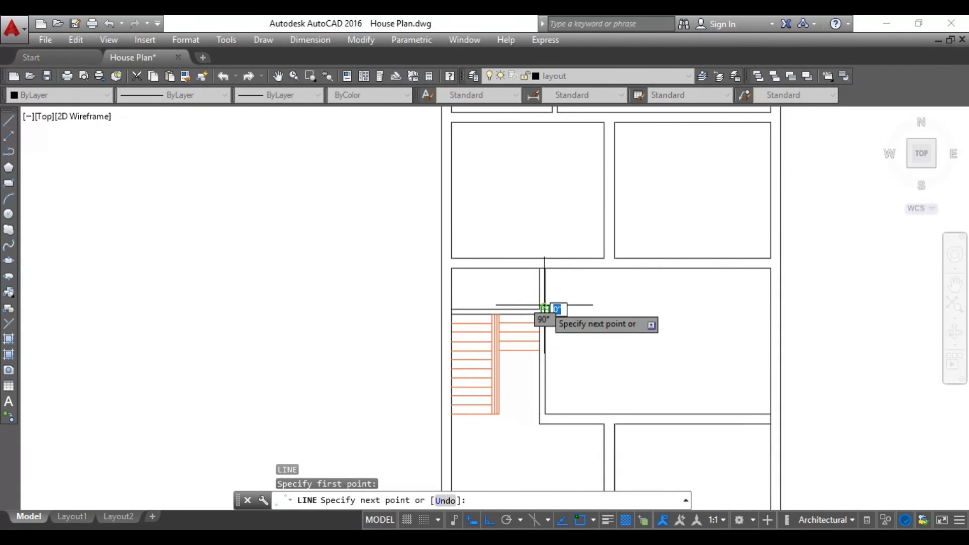
pyautogui.click(545, 313)
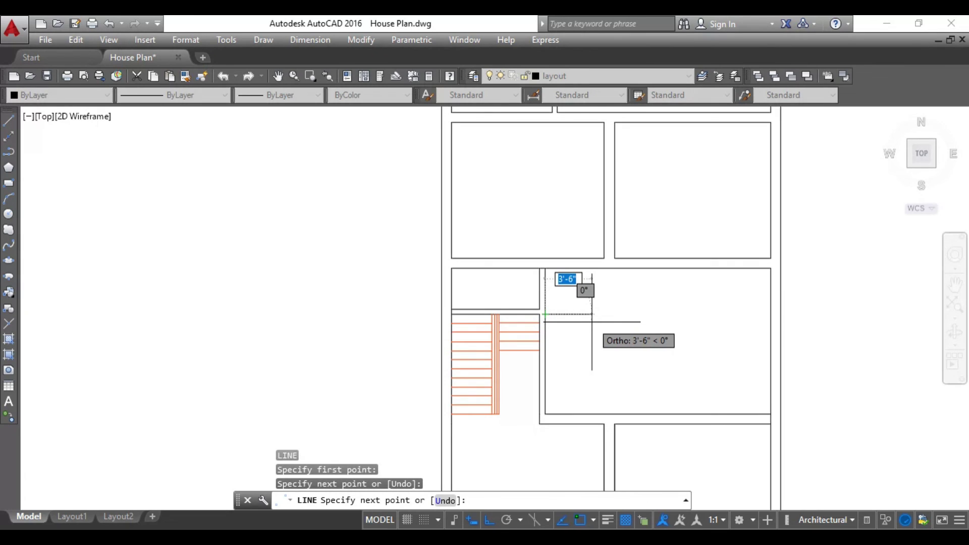
pyautogui.press('Return')
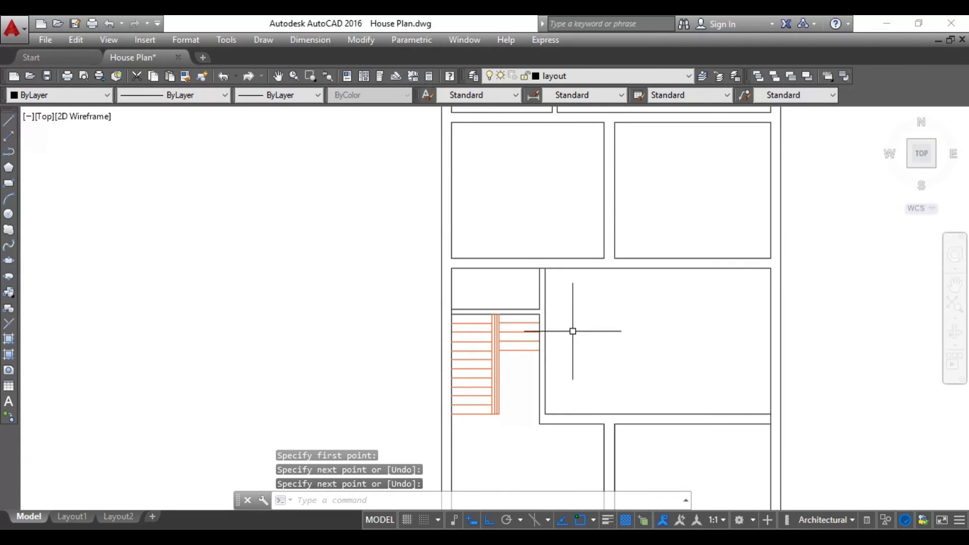
pyautogui.scroll(-2, 573, 400)
pyautogui.scroll(-1, 573, 369)
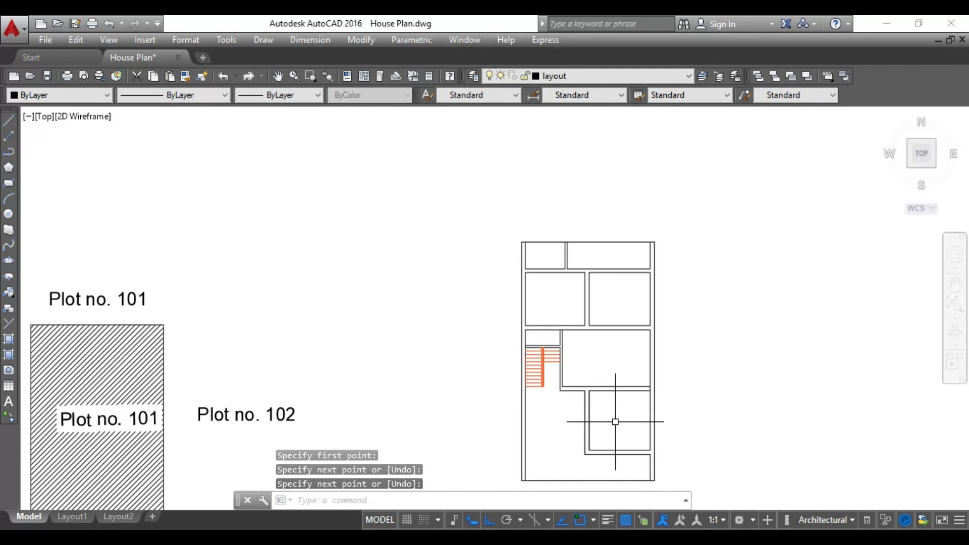
pyautogui.scroll(2, 586, 417)
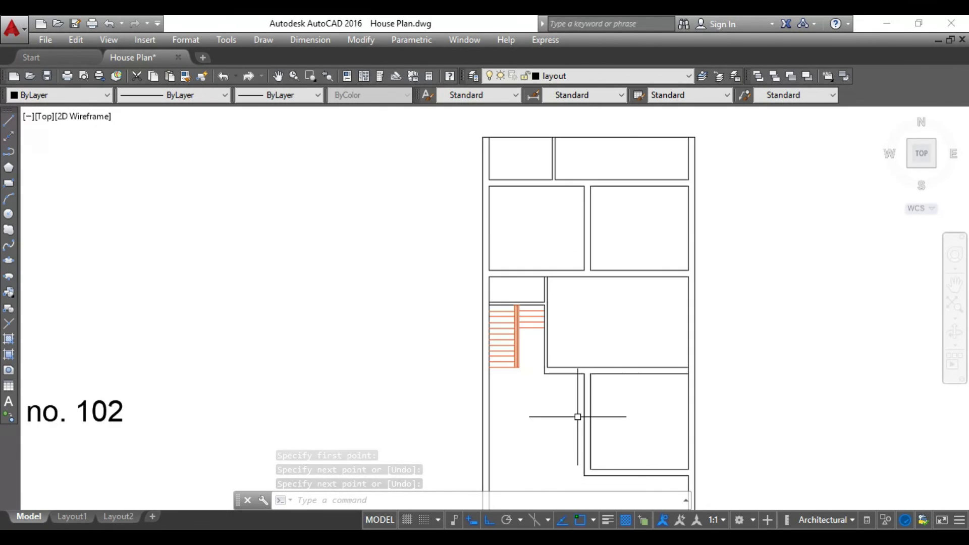
pyautogui.scroll(1, 577, 413)
pyautogui.scroll(-1, 575, 411)
pyautogui.scroll(-2, 576, 410)
pyautogui.scroll(2, 575, 411)
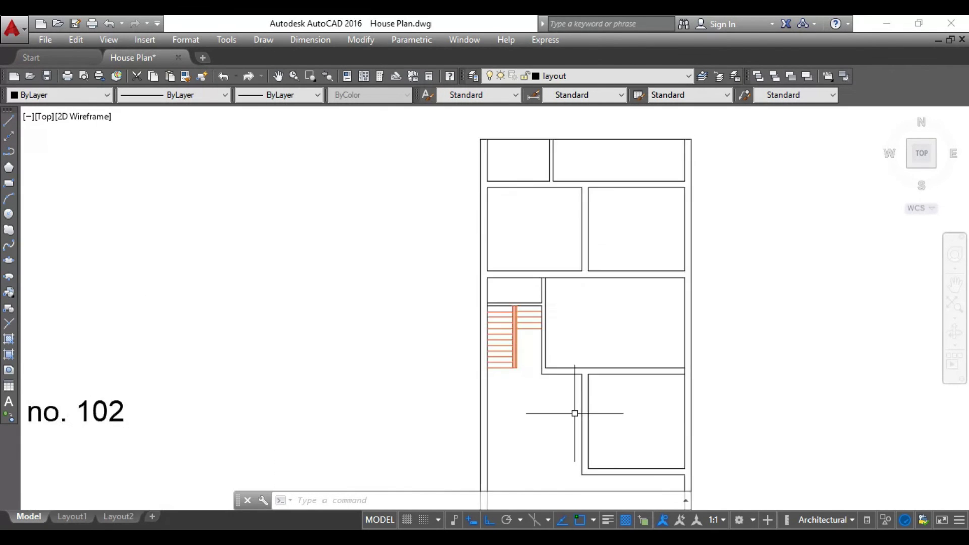
pyautogui.scroll(2, 575, 413)
pyautogui.scroll(-2, 574, 413)
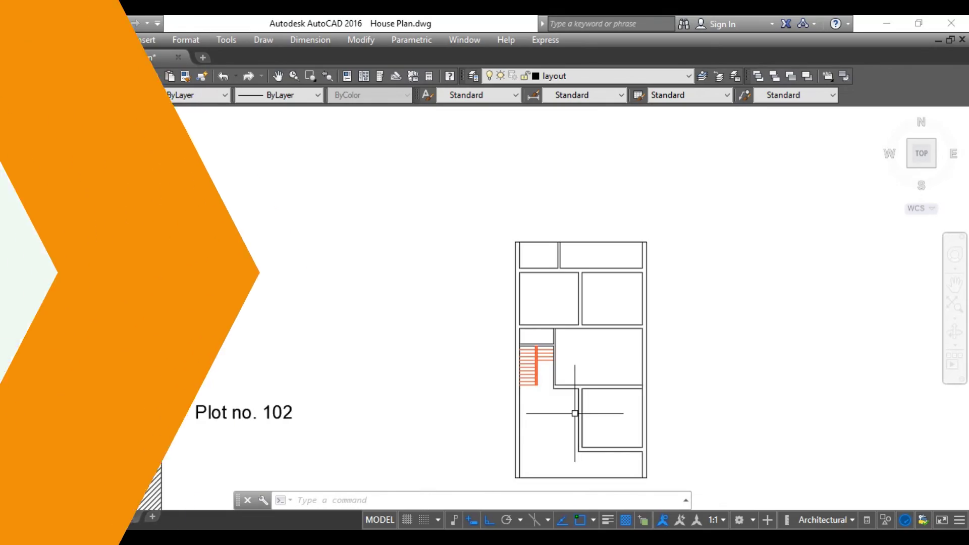